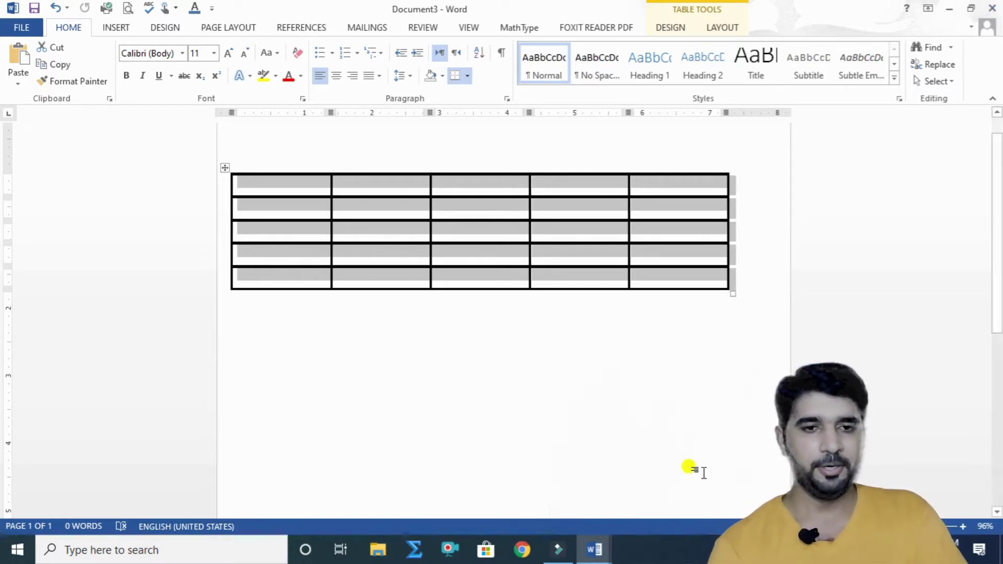
left_click(225, 168)
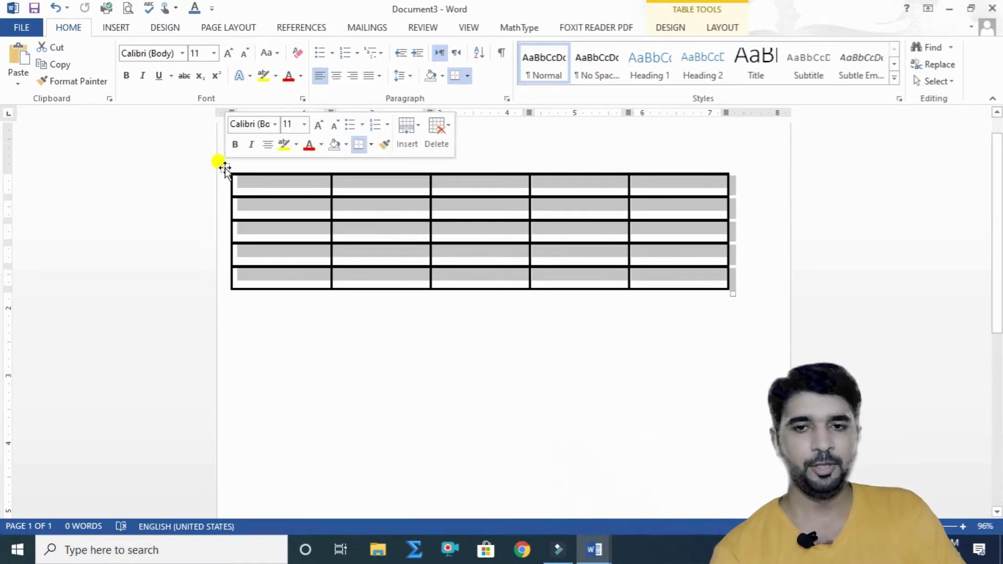
left_click(721, 29)
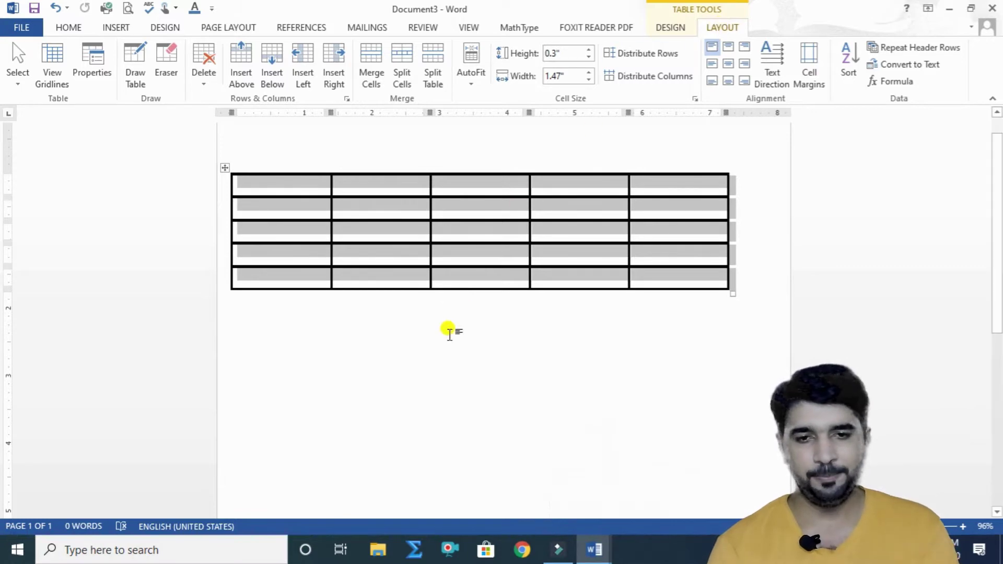
left_click(448, 329)
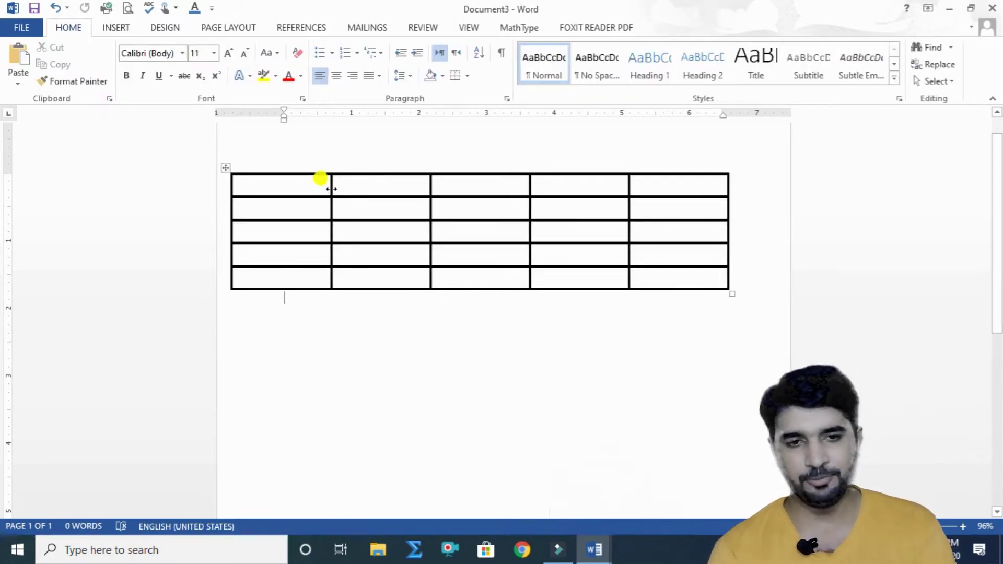
left_click_drag(331, 188, 303, 190)
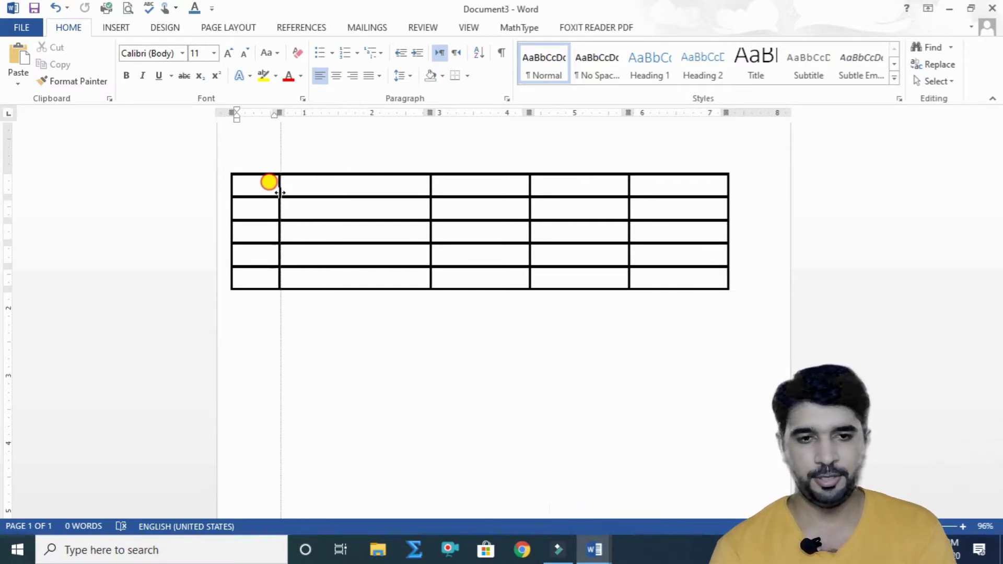
left_click_drag(303, 189, 275, 187)
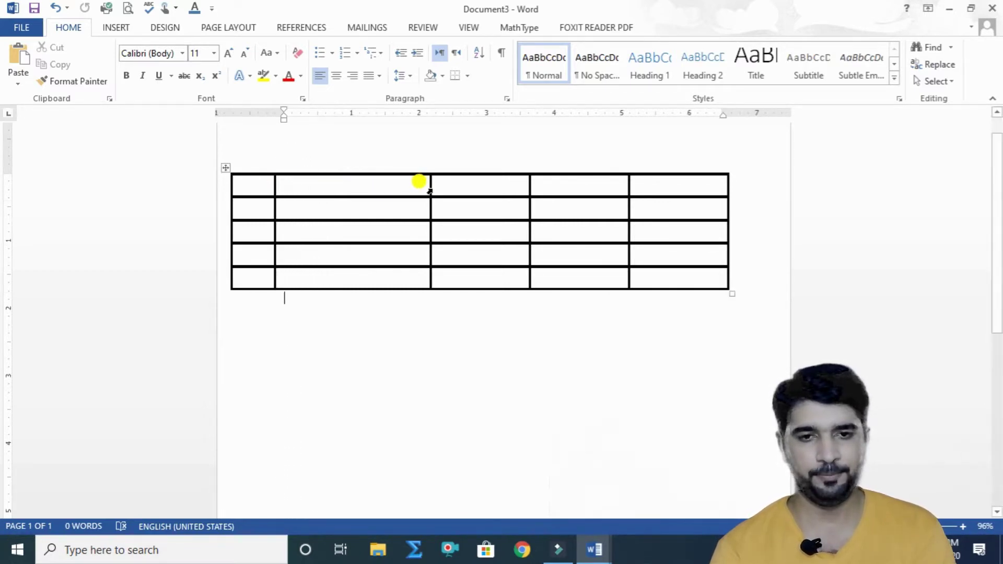
left_click_drag(429, 191, 322, 198)
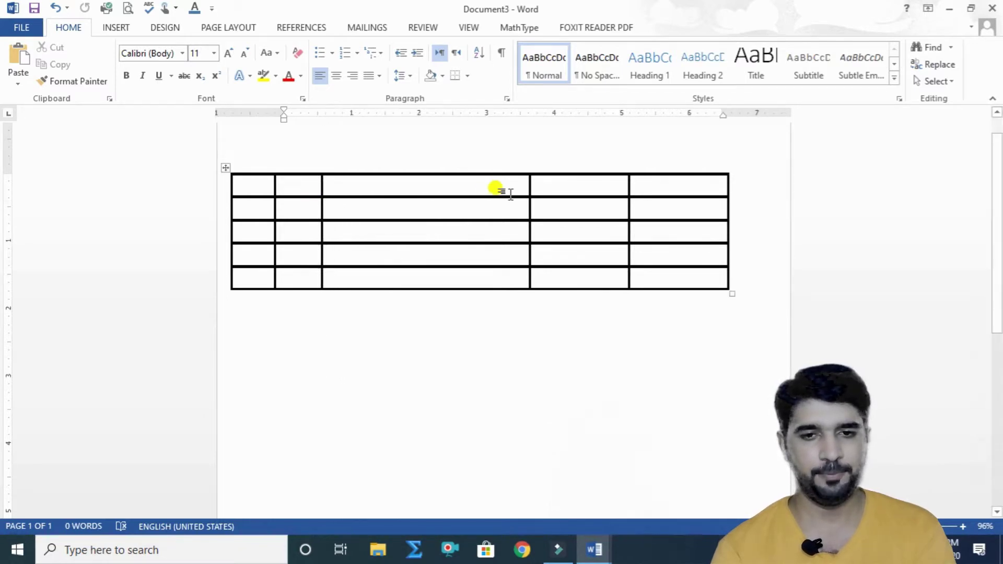
left_click_drag(531, 187, 373, 209)
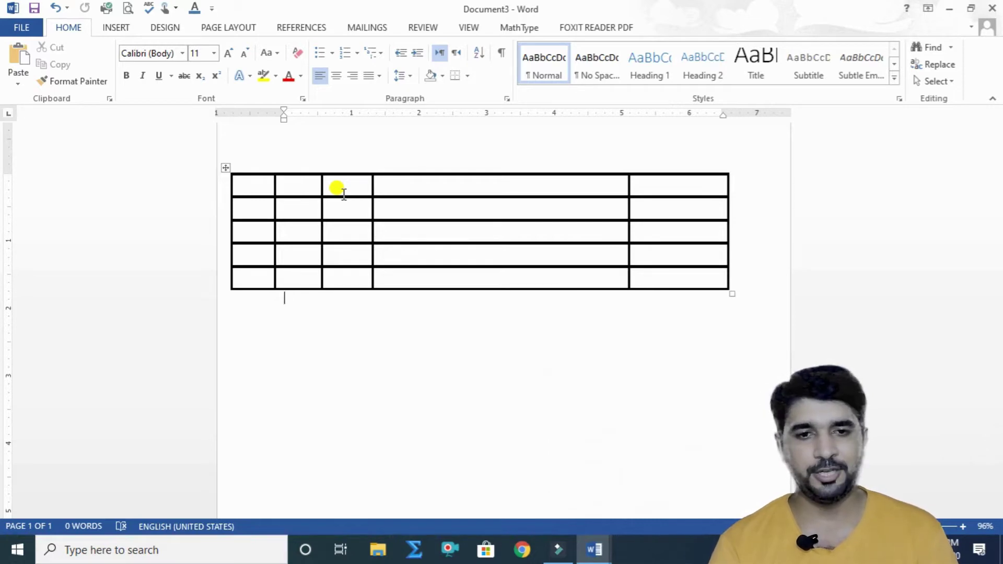
key("ctrl+z")
key("ctrl+z")
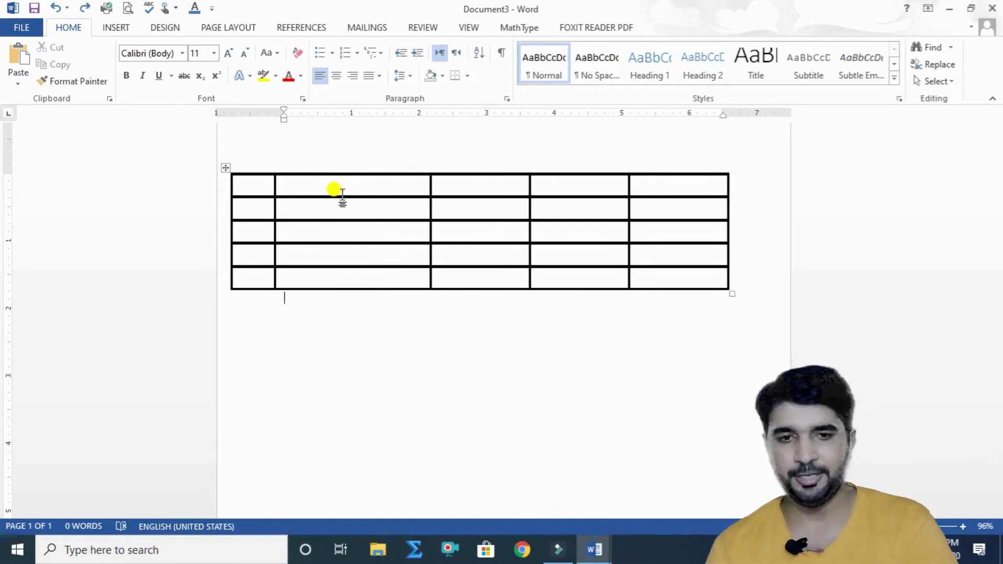
key("ctrl+z")
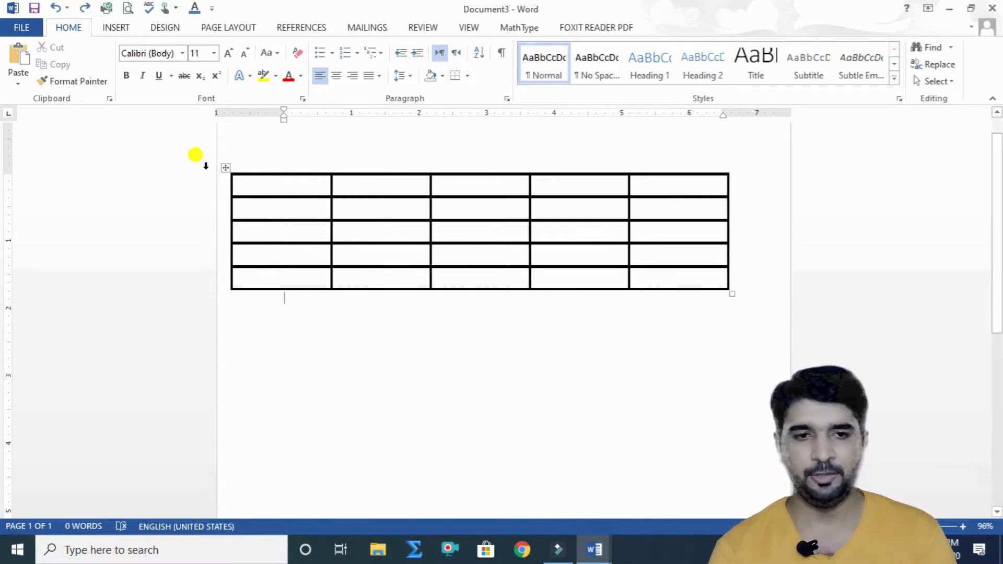
Select the whole table and set its Cell Size width and height both to 1 inch
left_click(225, 168)
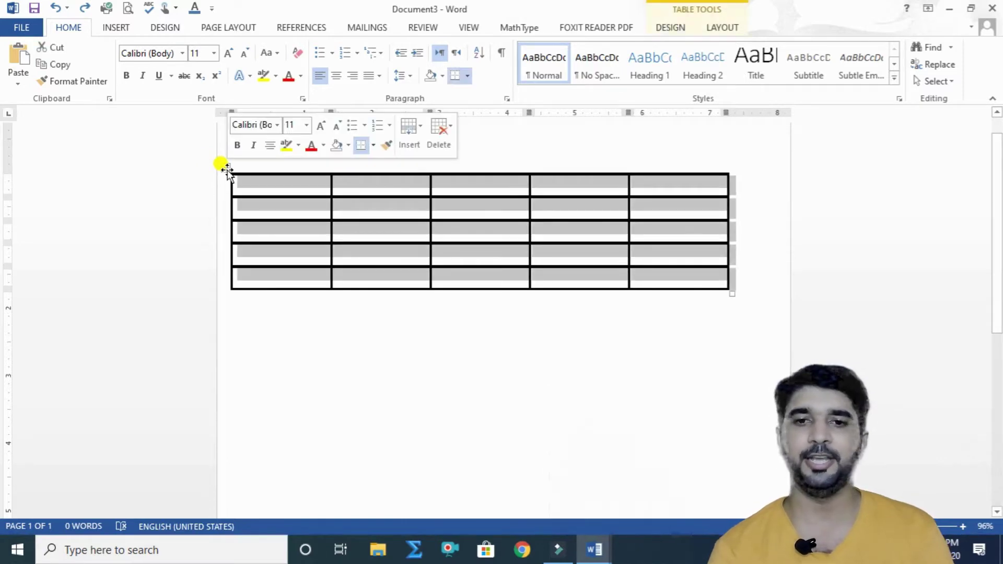
left_click(743, 23)
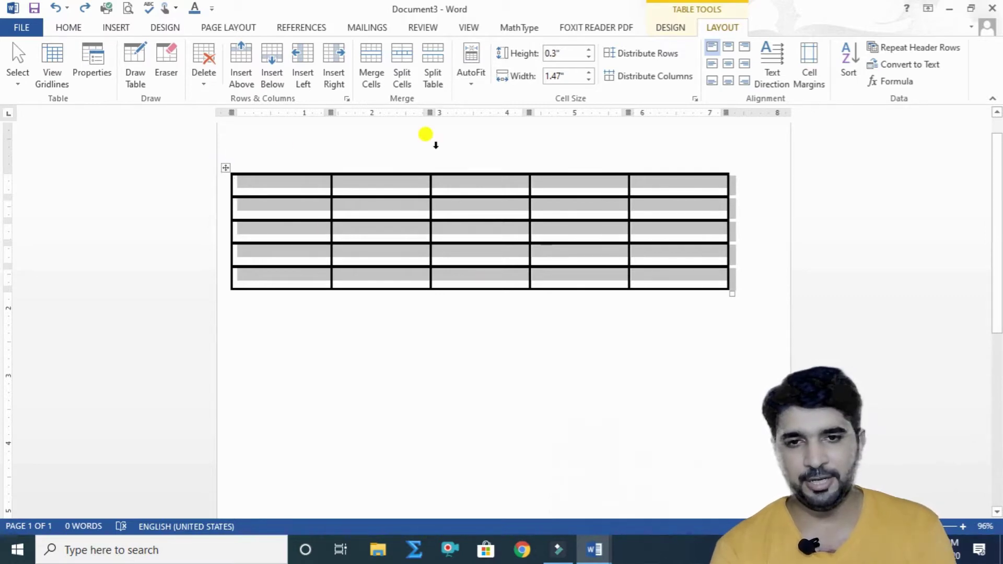
left_click(589, 73)
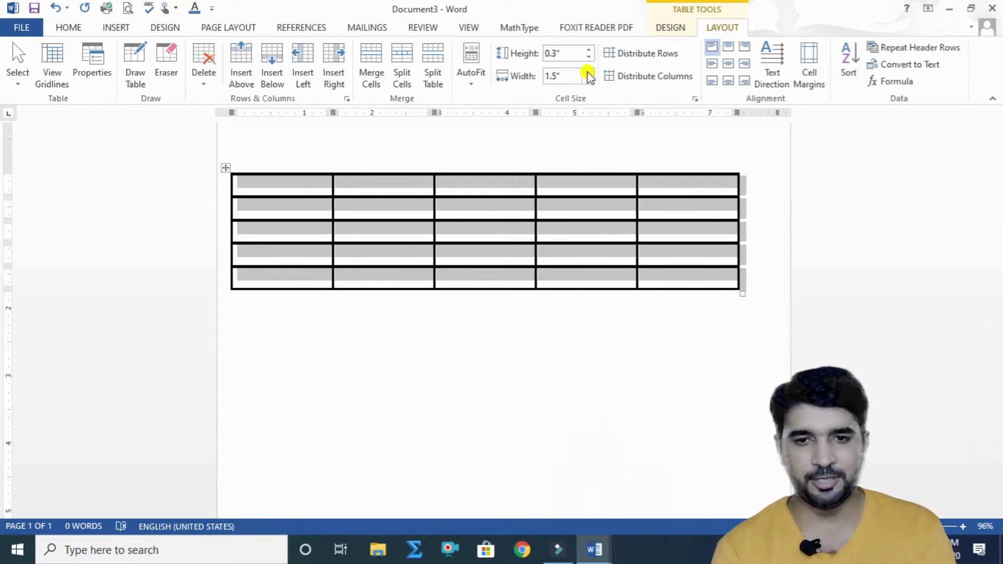
left_click(588, 73)
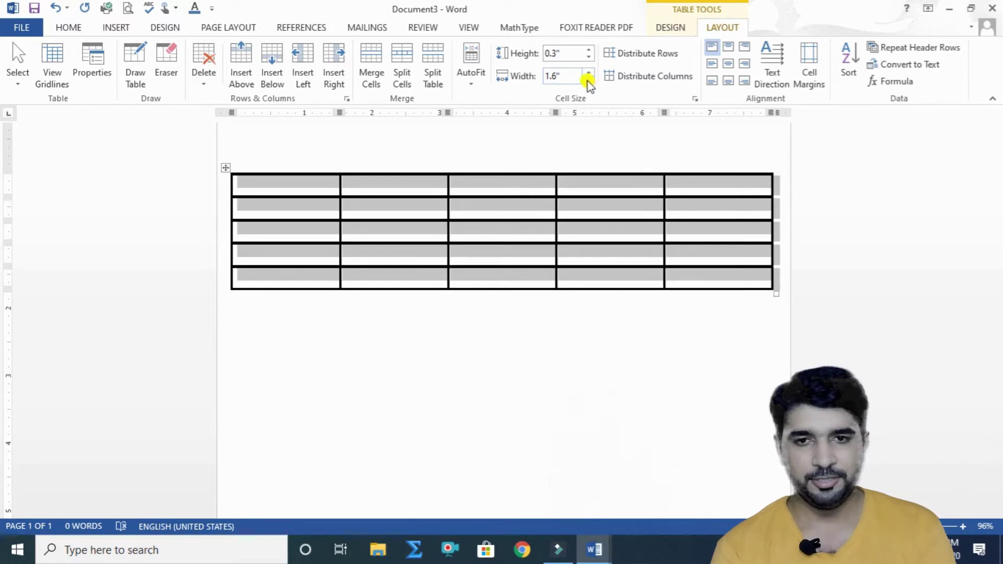
left_click(589, 80)
left_click(589, 80)
left_click(589, 80)
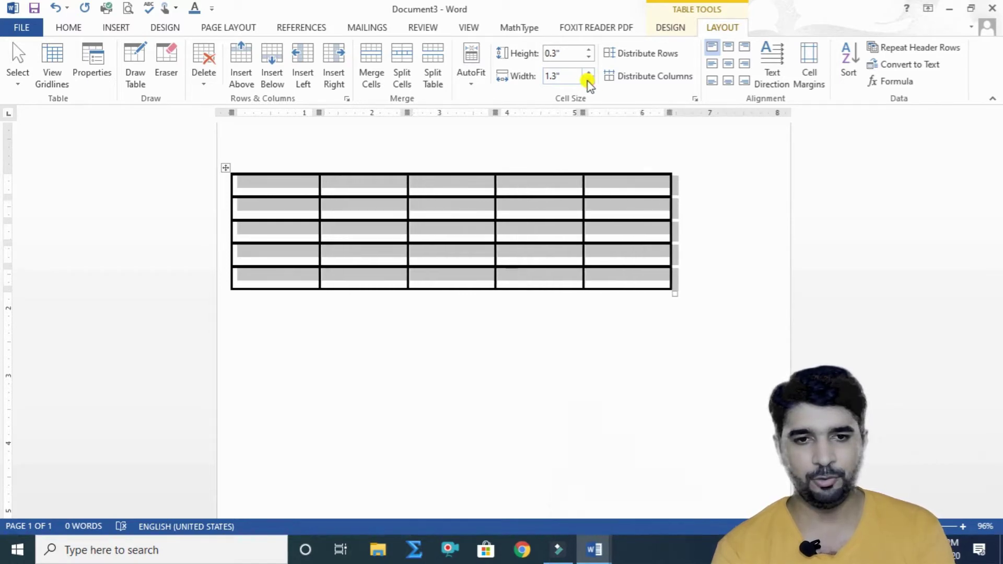
left_click(589, 79)
left_click(589, 80)
left_click(589, 80)
left_click(588, 80)
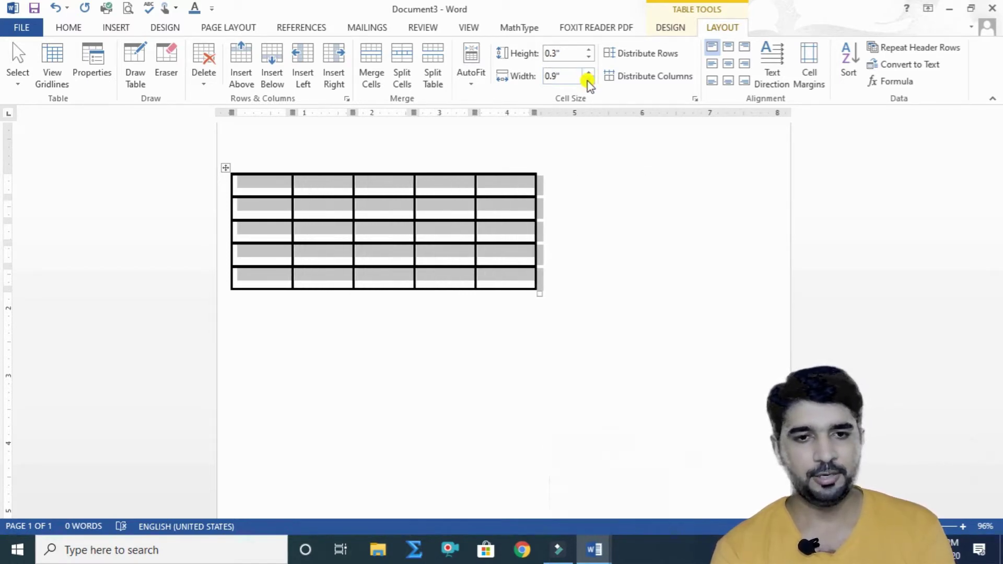
left_click(589, 80)
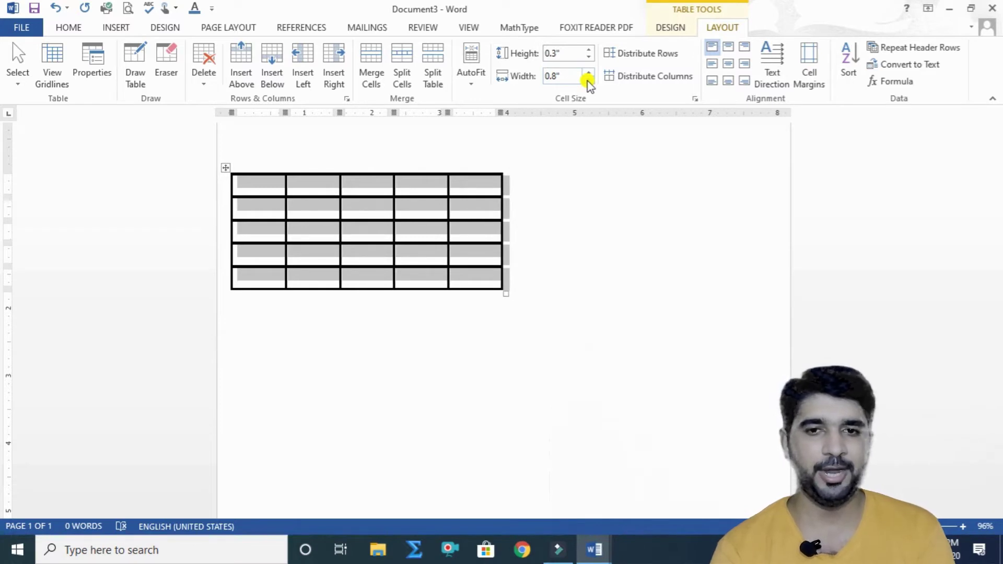
left_click(589, 57)
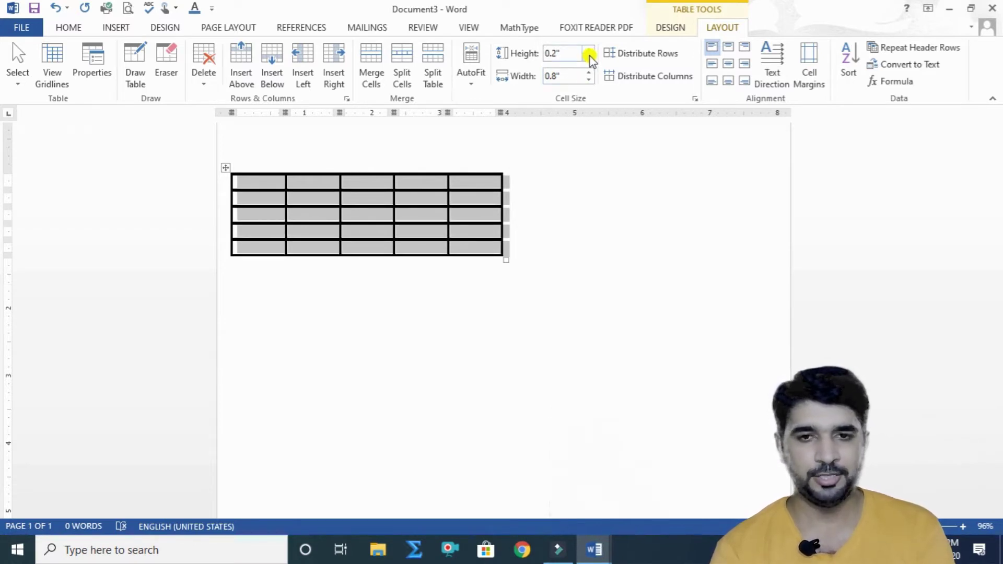
left_click(589, 57)
left_click(589, 49)
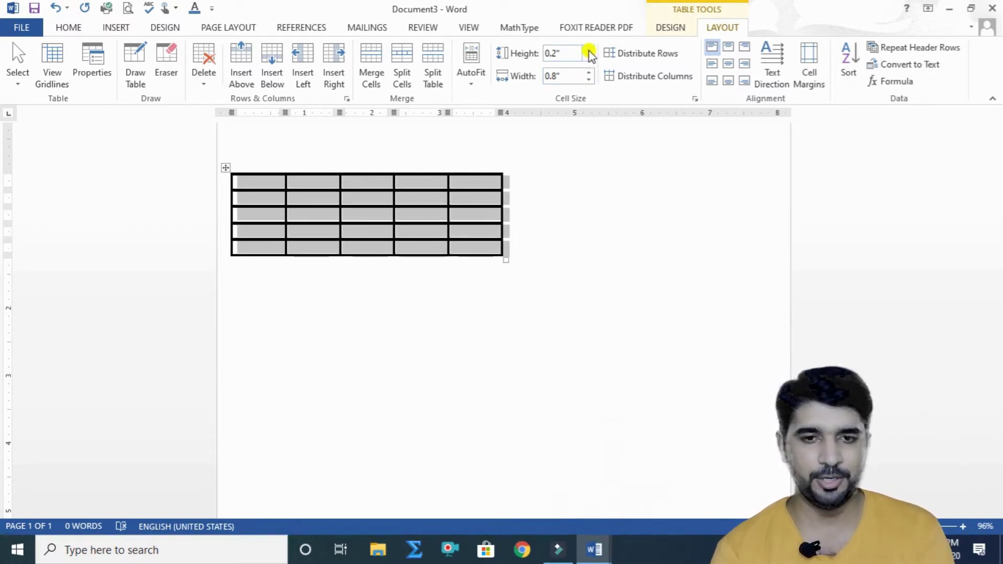
left_click(589, 49)
left_click(589, 49)
left_click(589, 49)
left_click(589, 49)
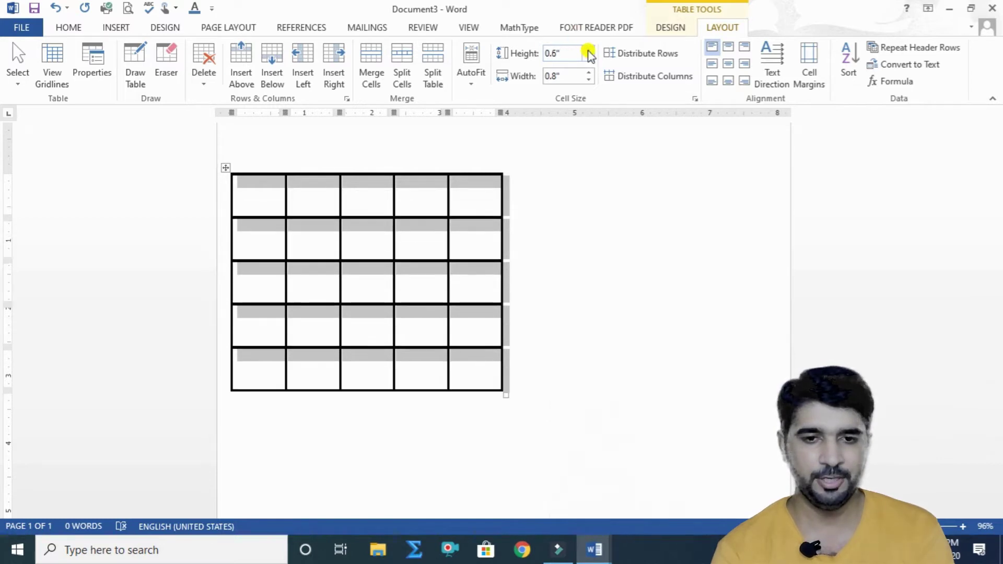
left_click(589, 49)
left_click(589, 49)
left_click(589, 49)
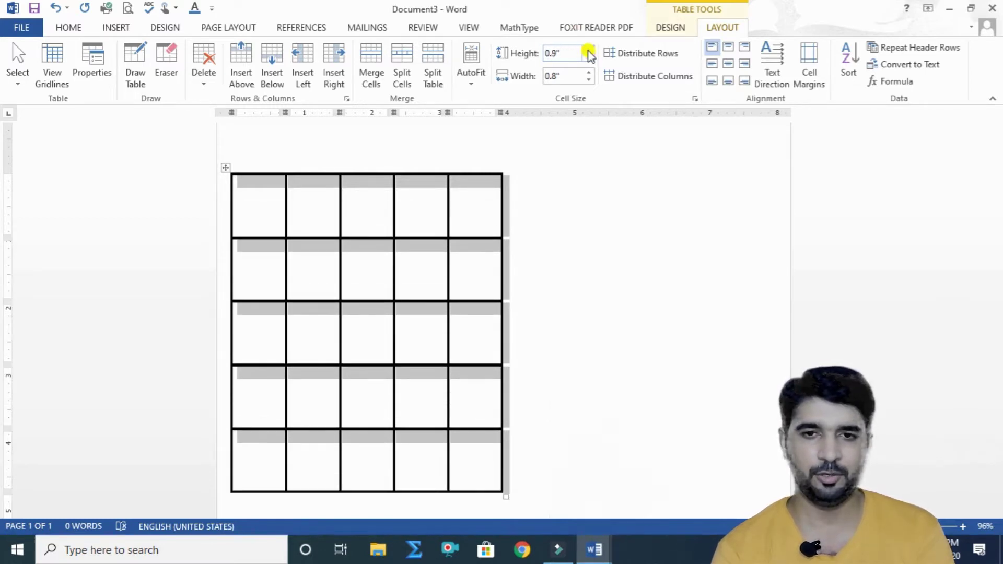
left_click(589, 73)
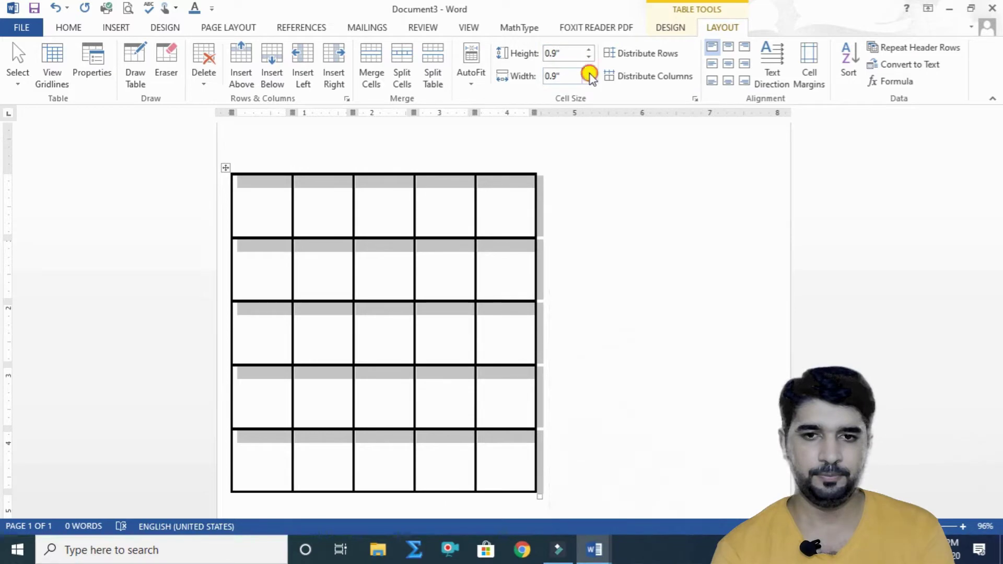
left_click(589, 72)
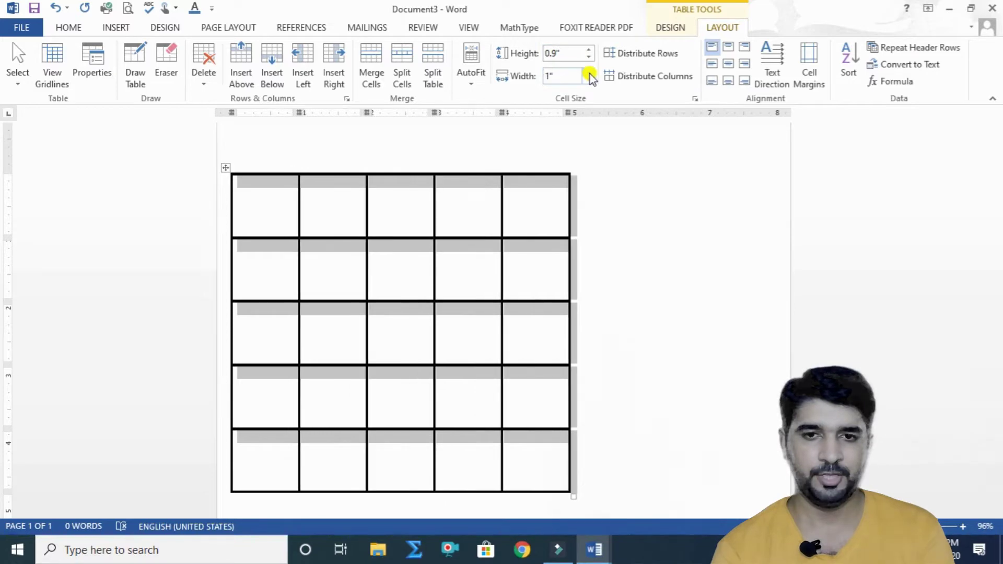
left_click(589, 49)
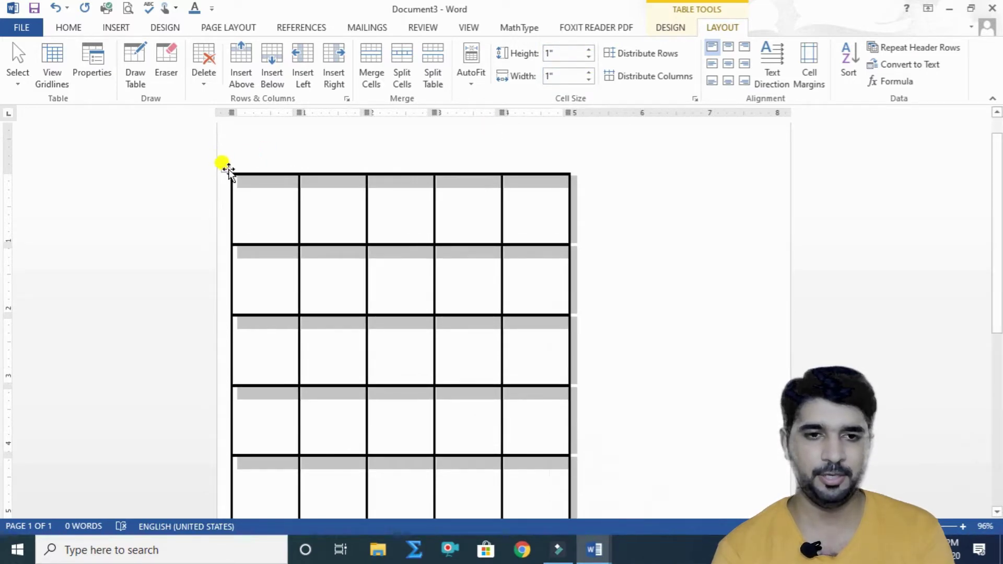
Move the table up and right, then number the first column's cells 1 to 5
left_click_drag(226, 167, 279, 134)
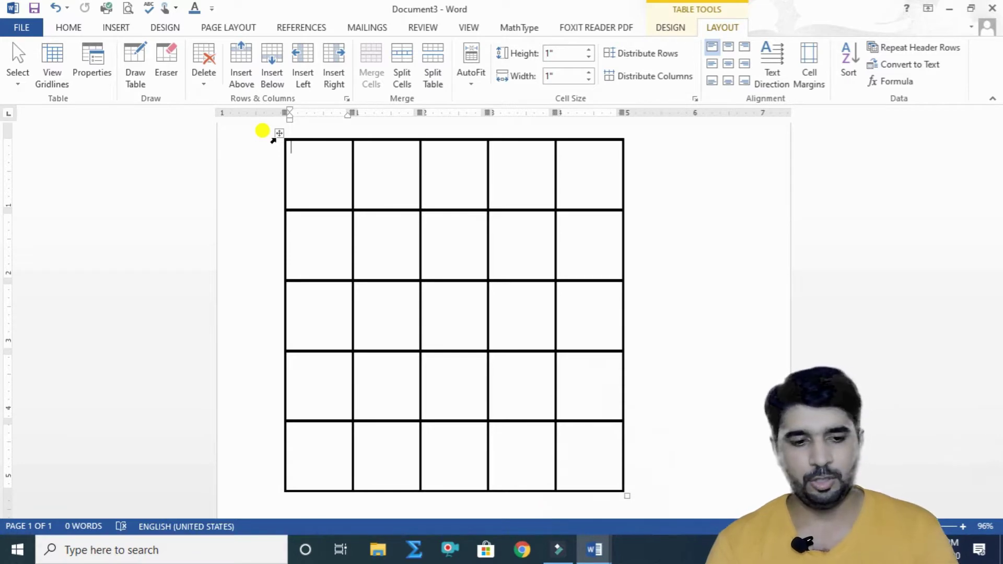
type("1")
key("Down")
type("3")
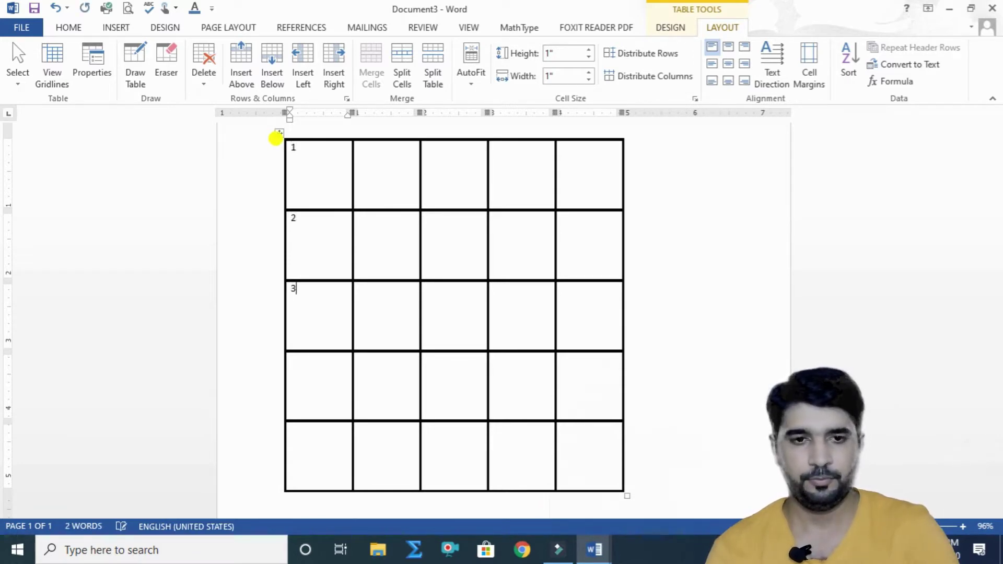
key("Down")
type("4")
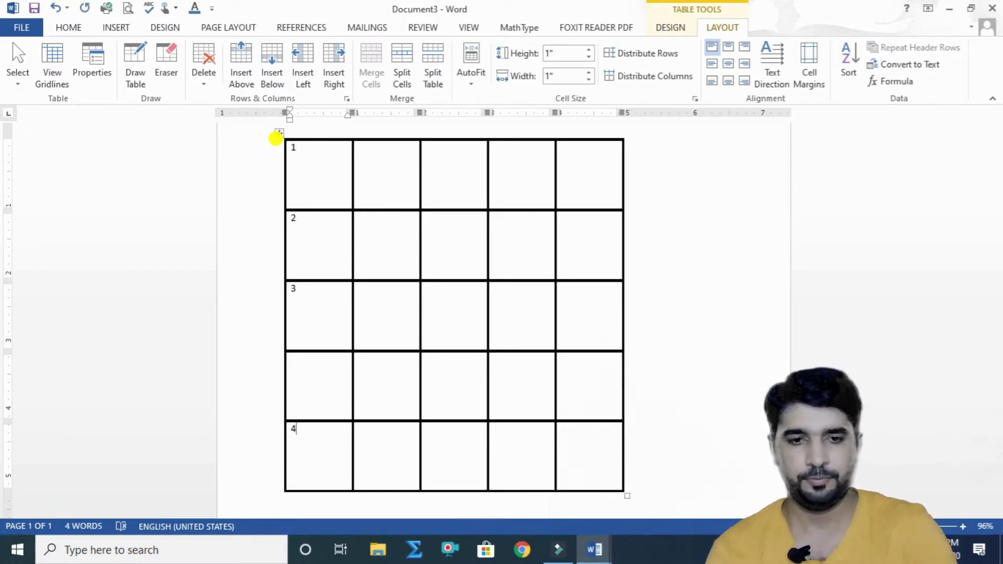
key("Up")
key("Down")
type("5")
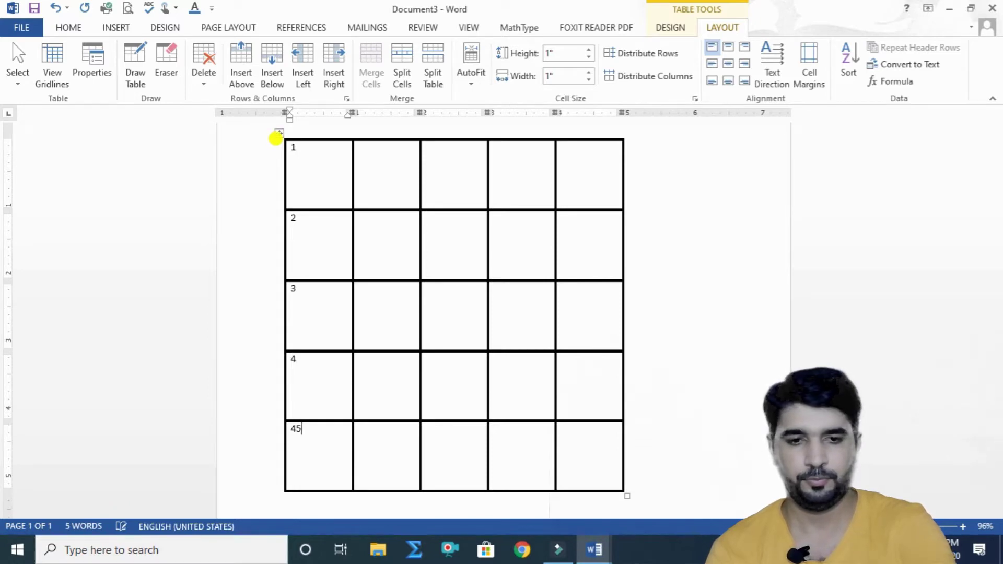
key("BackSpace")
key("BackSpace")
type("5")
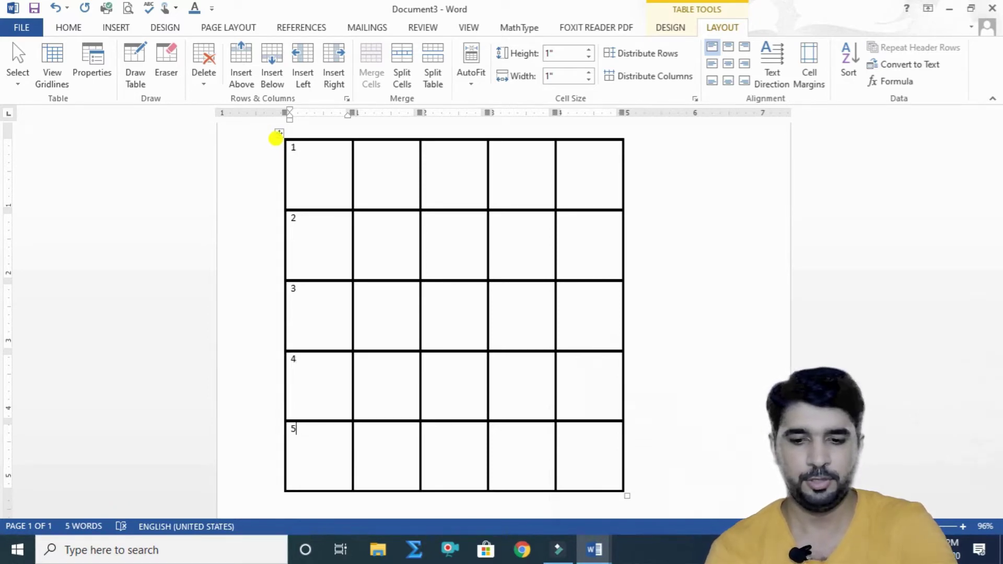
Label the first row's remaining cells A, B, C and D
key("Up")
key("Up")
key("Up")
key("Up")
key("Right")
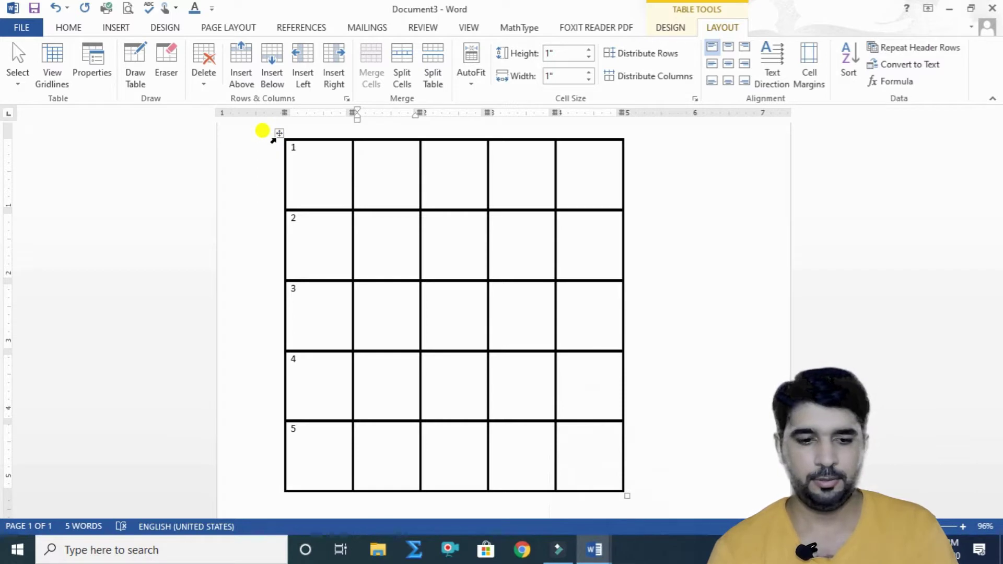
type("A")
key("Tab")
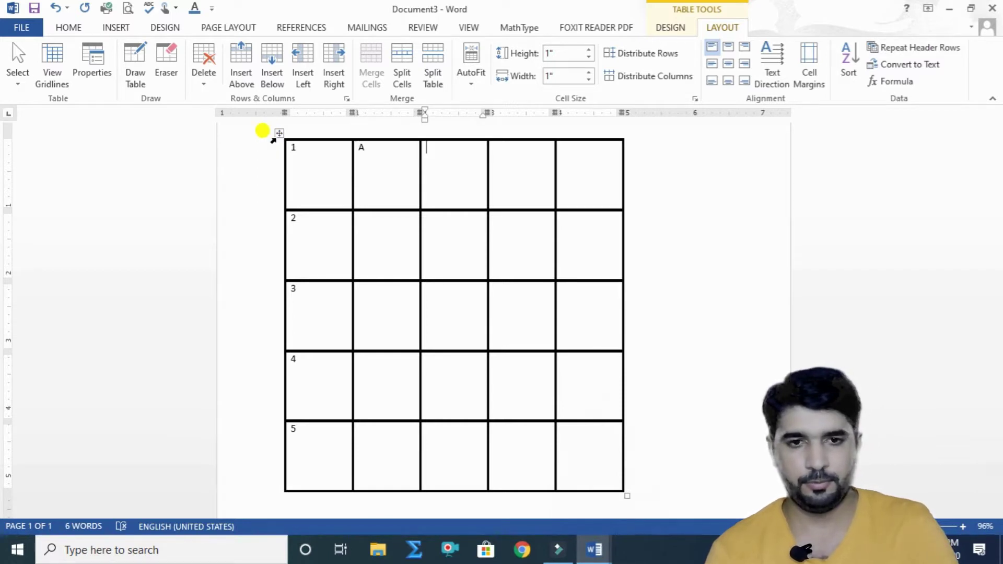
type("B")
key("Tab")
type("C")
key("Tab")
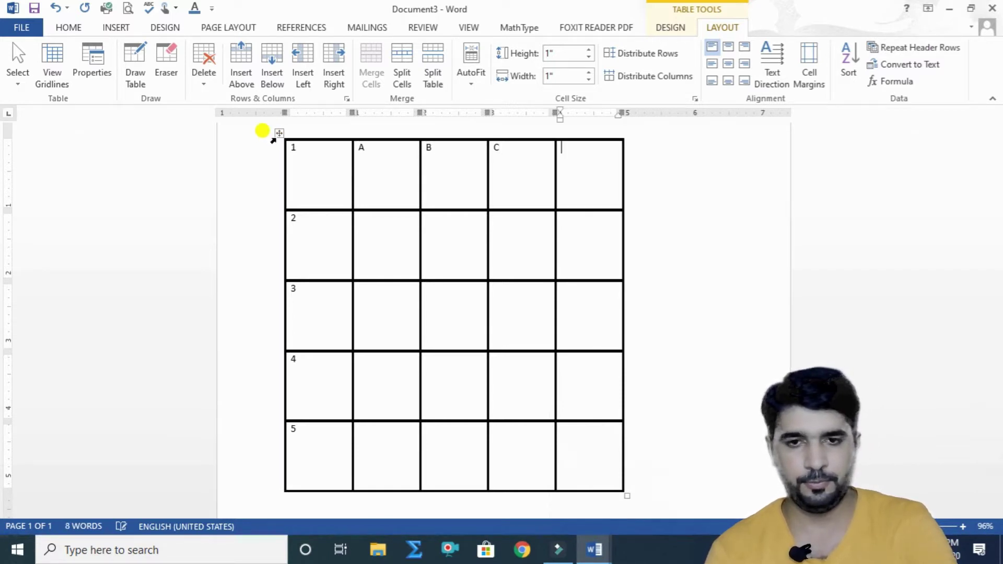
type("D")
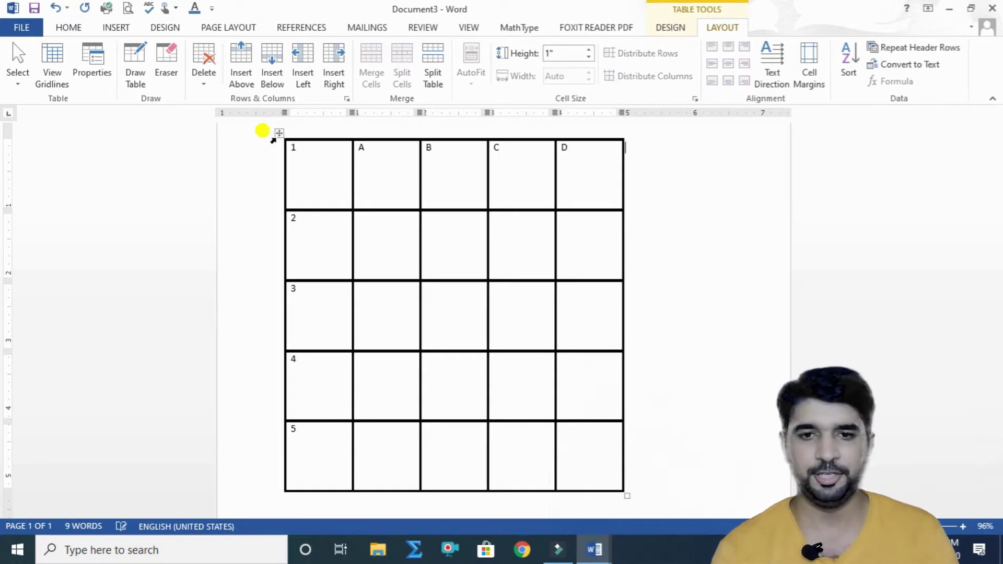
left_click_drag(279, 133, 282, 153)
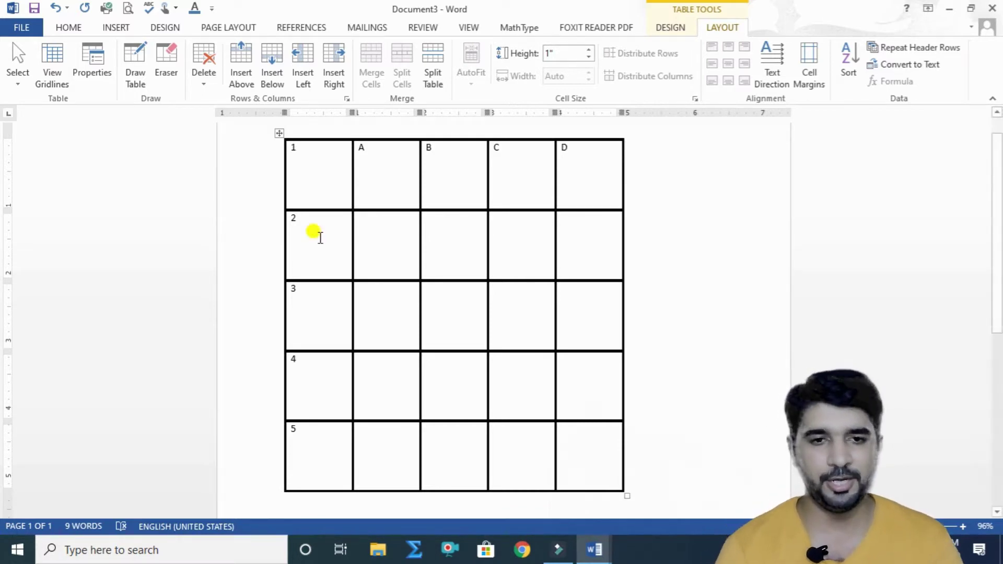
Try the cell alignment options on the 1 label, ending back at top left
left_click(277, 134)
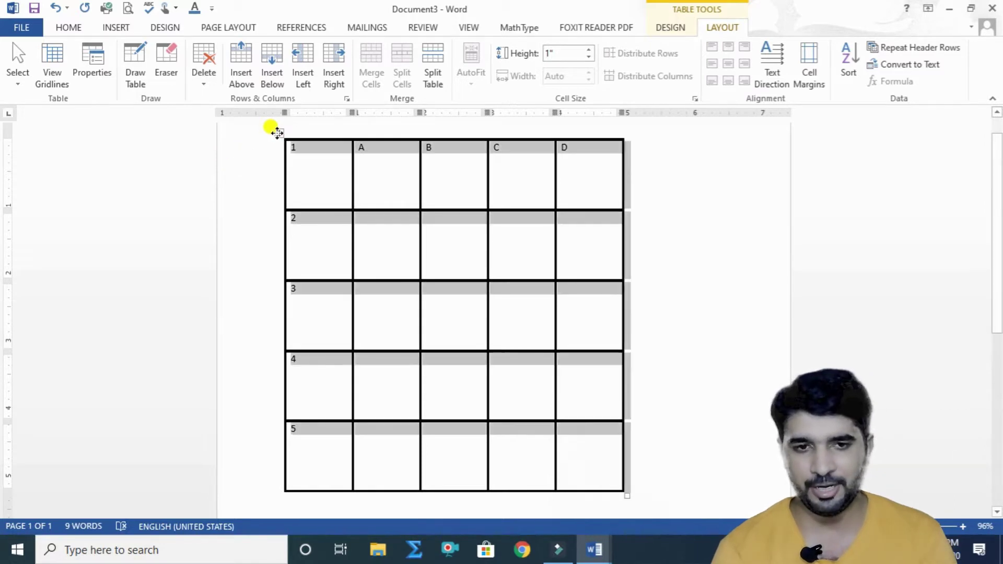
left_click(318, 178)
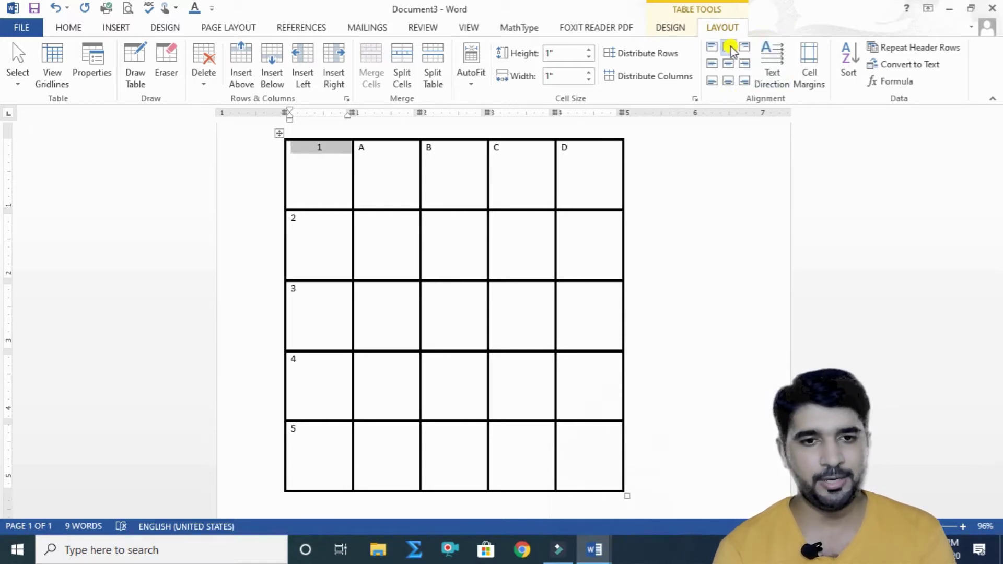
left_click(747, 50)
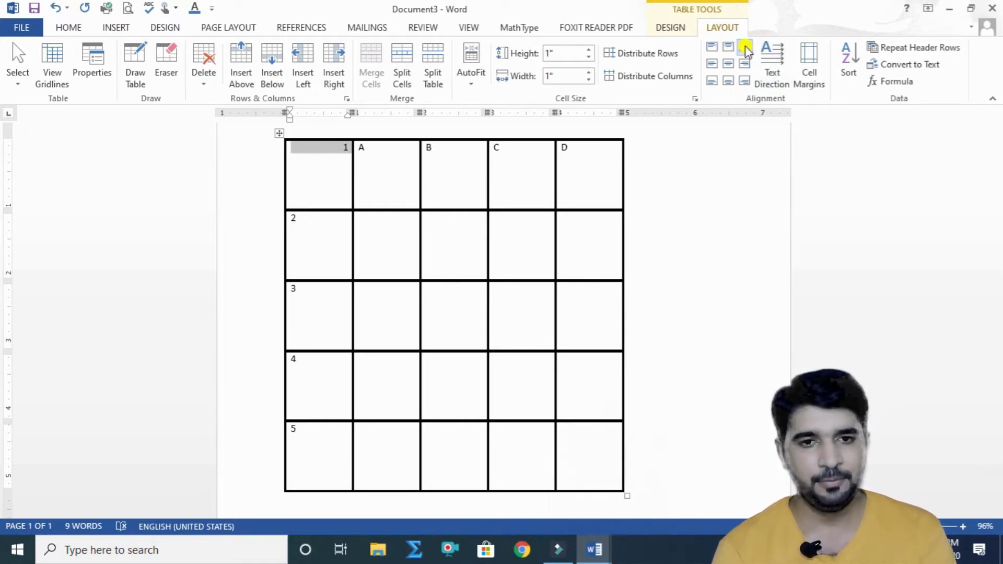
left_click(713, 65)
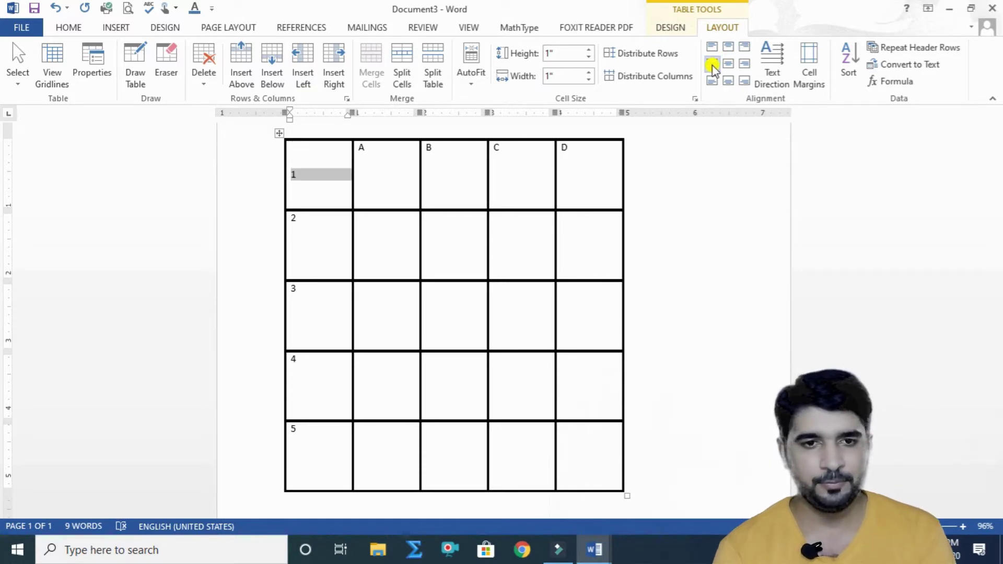
left_click(746, 66)
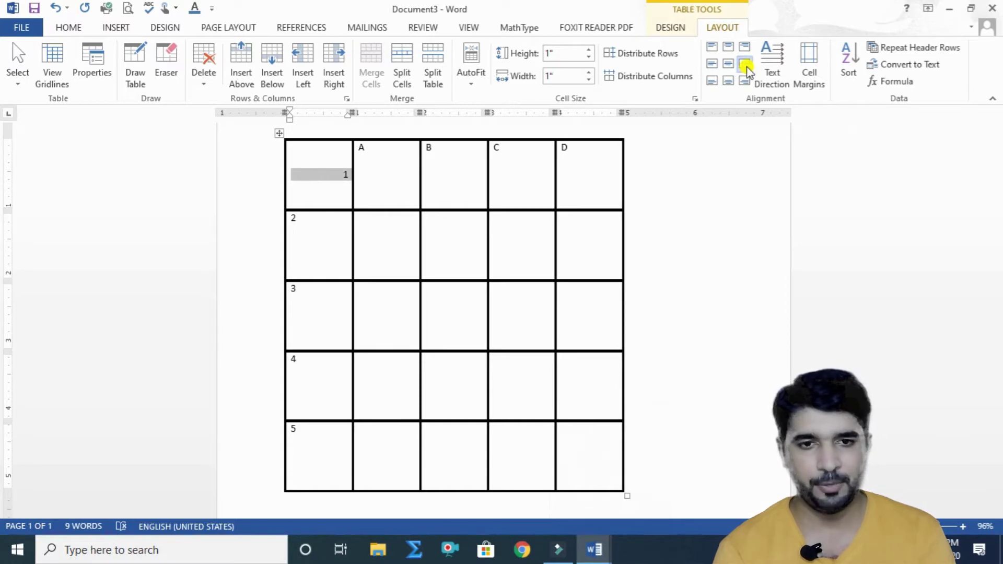
left_click(715, 83)
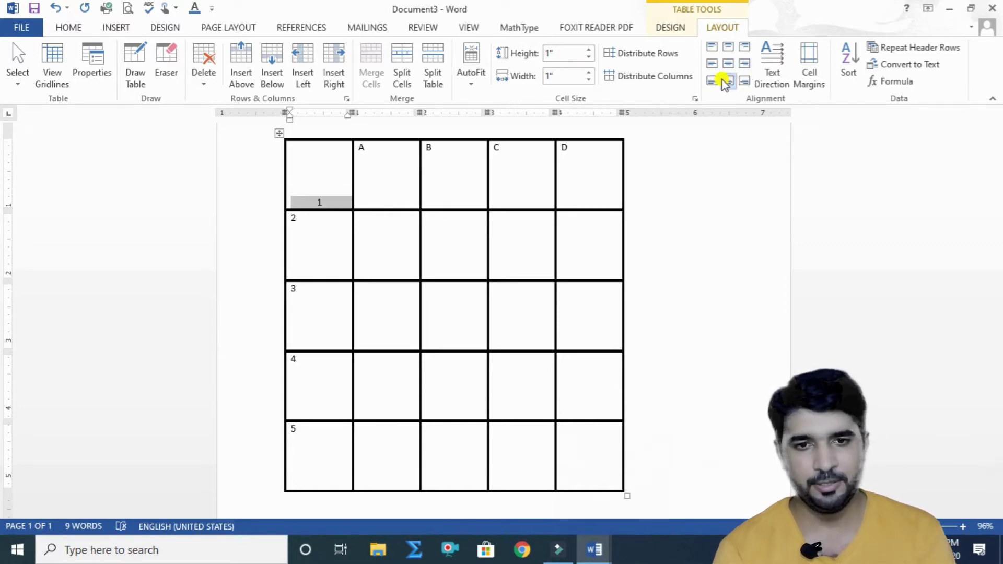
left_click(746, 81)
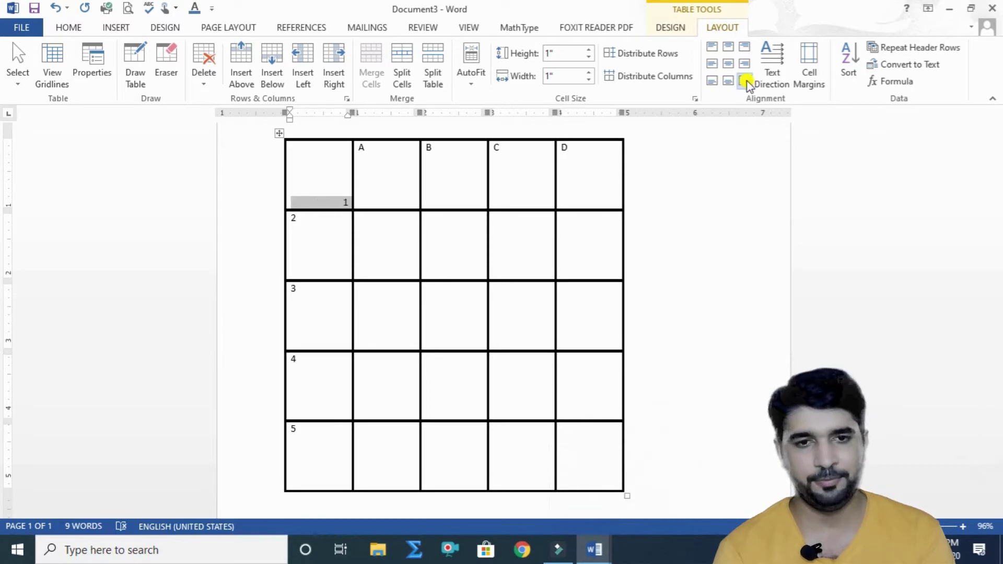
left_click(713, 48)
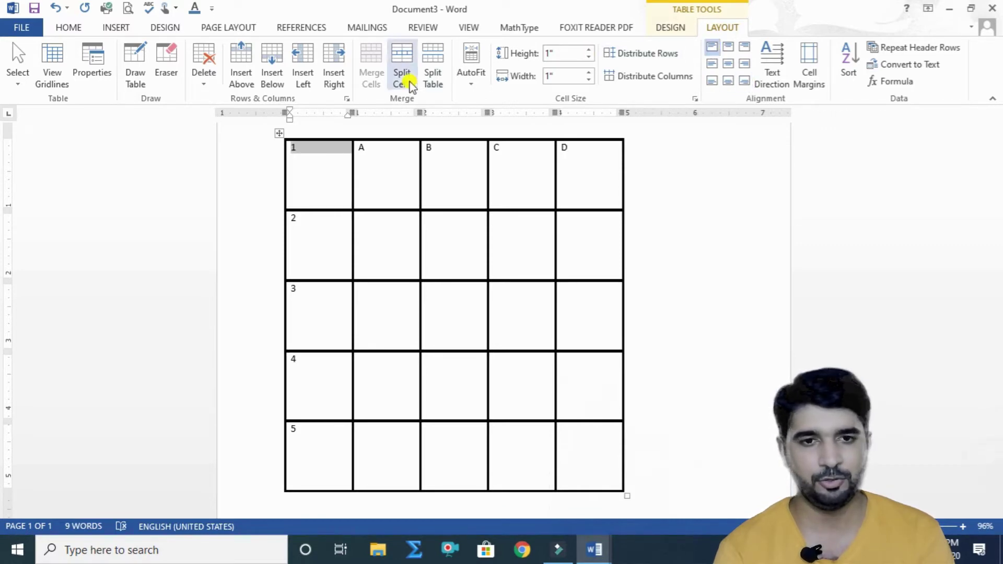
Select the whole table and centre all labels horizontally and vertically
left_click(277, 131)
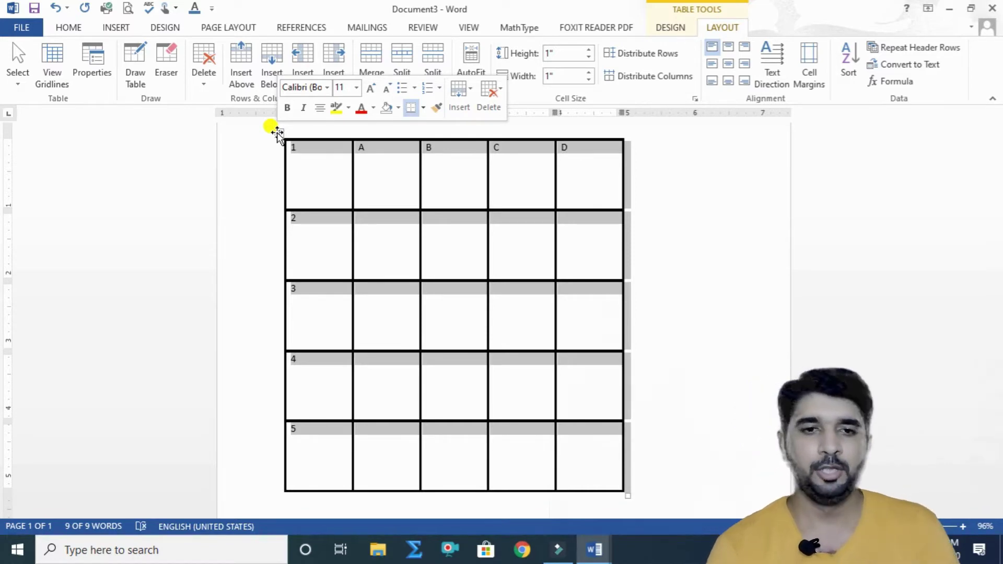
left_click(731, 49)
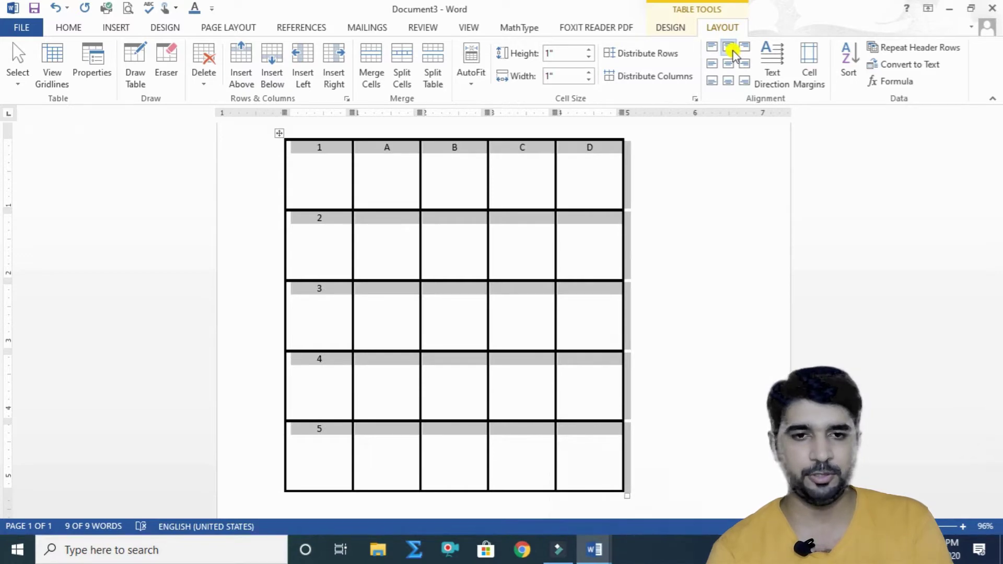
left_click(744, 47)
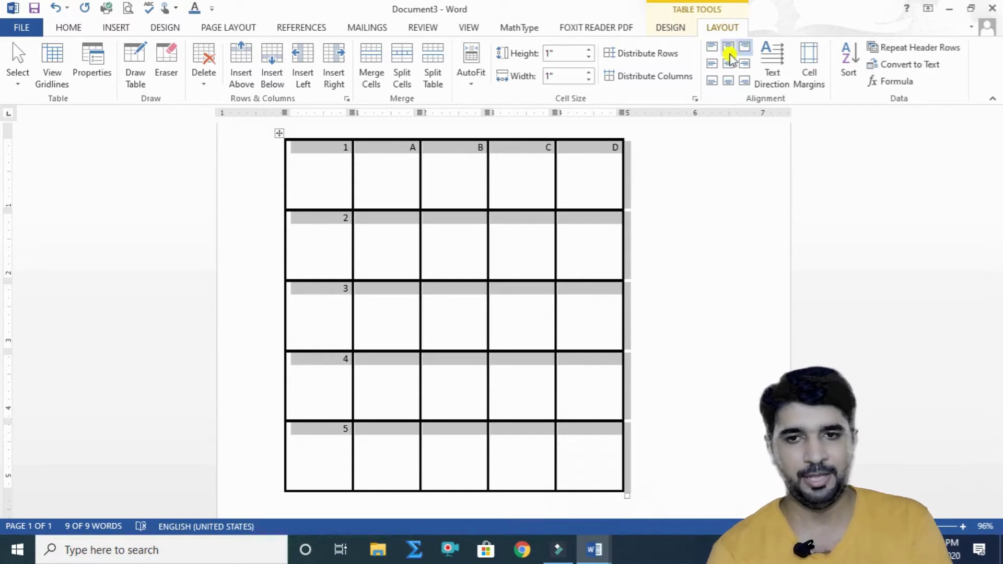
left_click(730, 64)
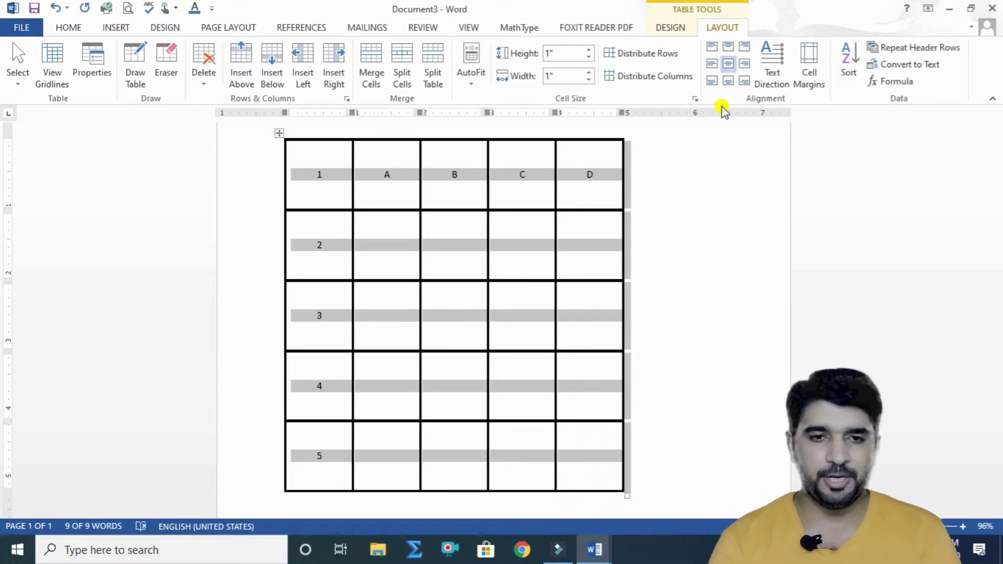
Enlarge the table text to 20 pt and colour it red
left_click(77, 28)
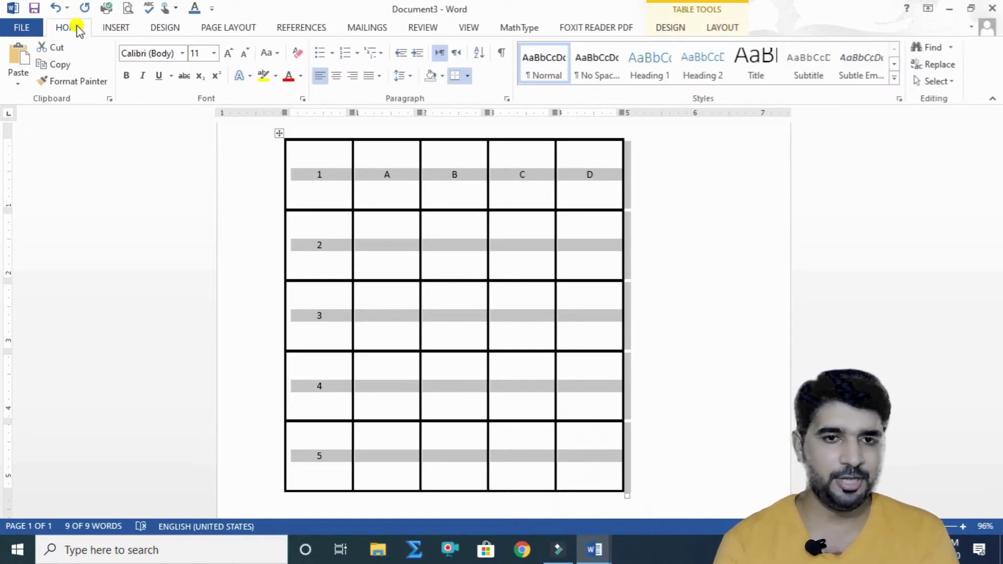
left_click(230, 53)
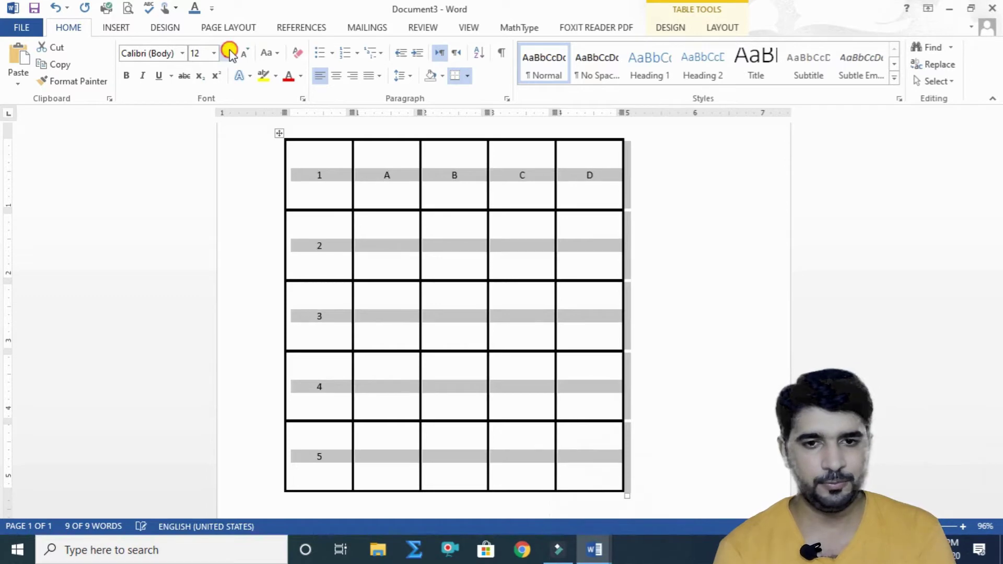
left_click(230, 53)
left_click(230, 53)
left_click(230, 53)
left_click(230, 53)
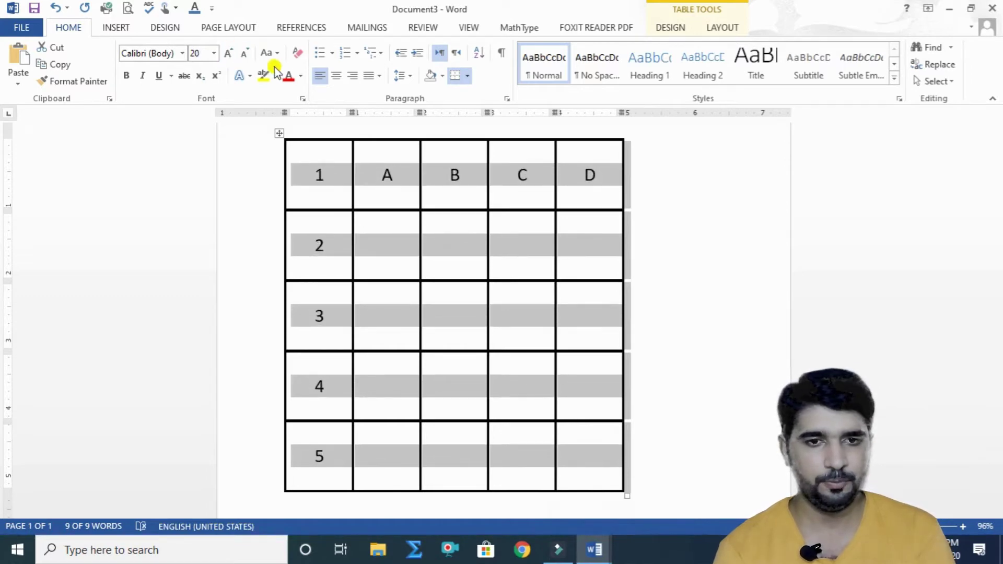
left_click(291, 76)
left_click(291, 76)
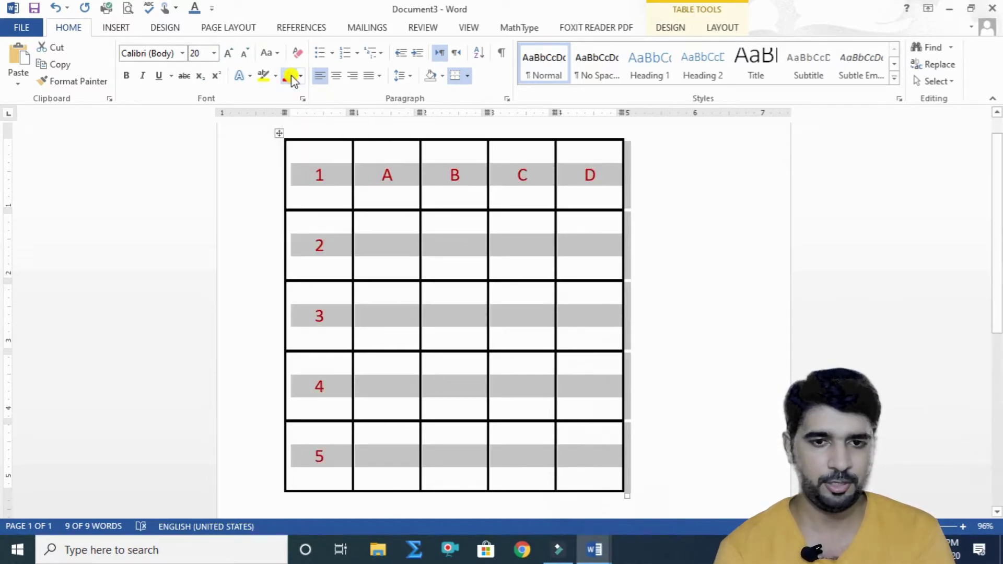
Make all table text bold, enlarge it to 22 pt, and reselect the table
left_click(238, 147)
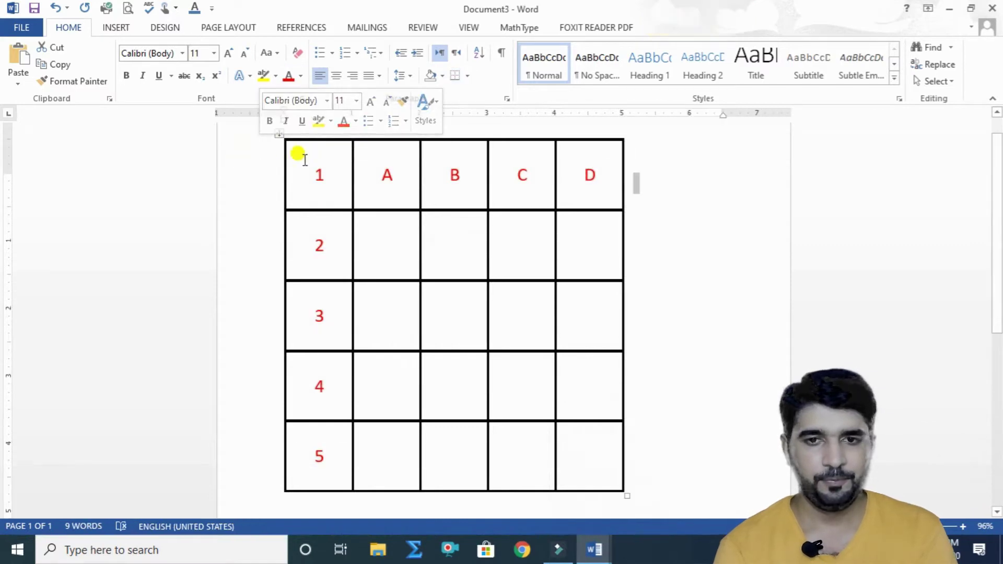
left_click(285, 137)
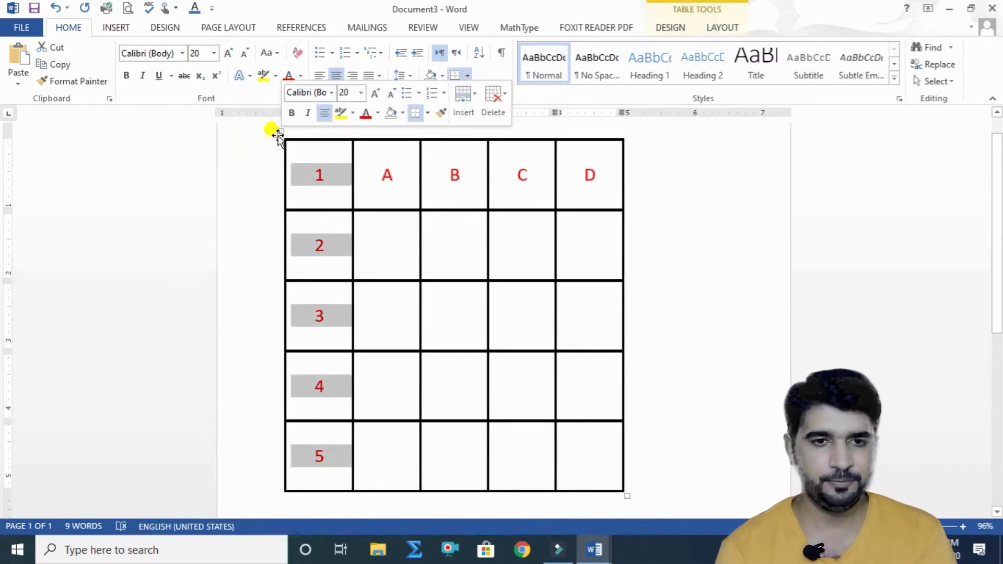
left_click(280, 133)
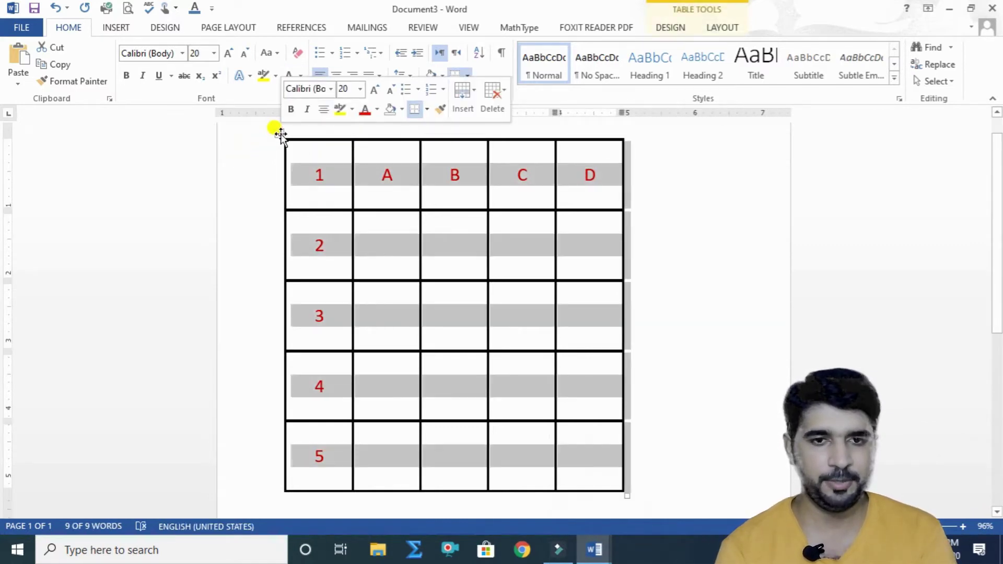
left_click(127, 76)
left_click(230, 54)
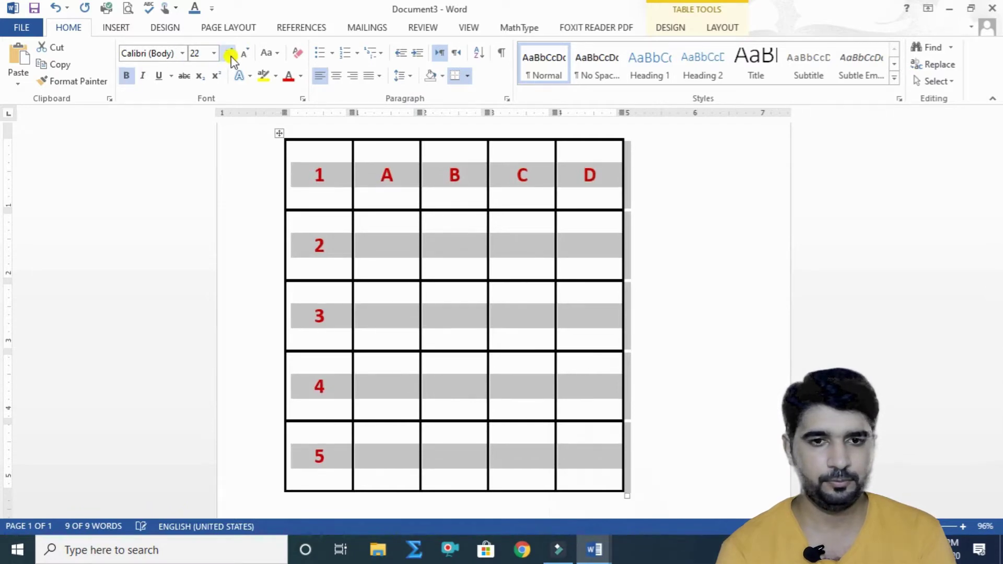
left_click(708, 204)
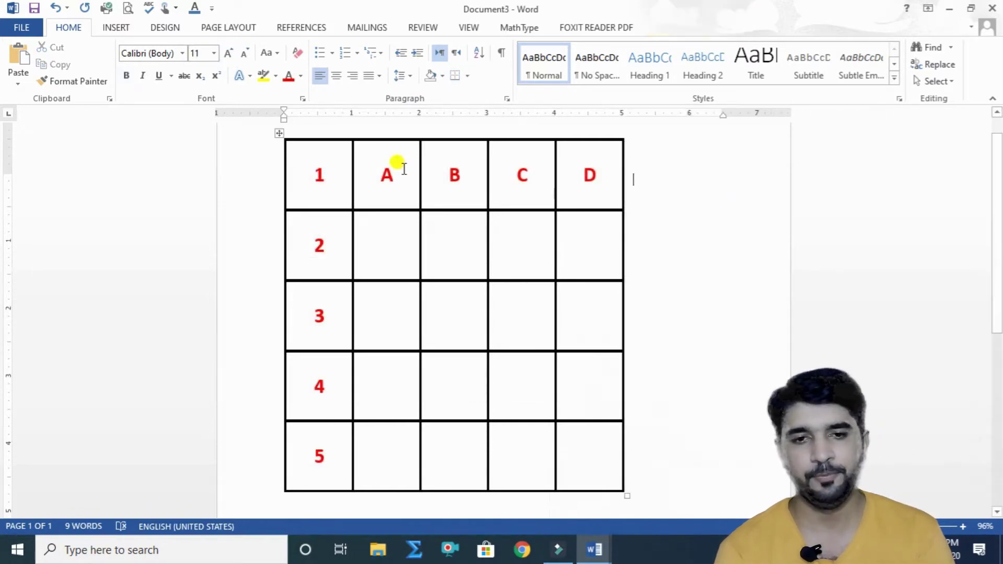
left_click(280, 134)
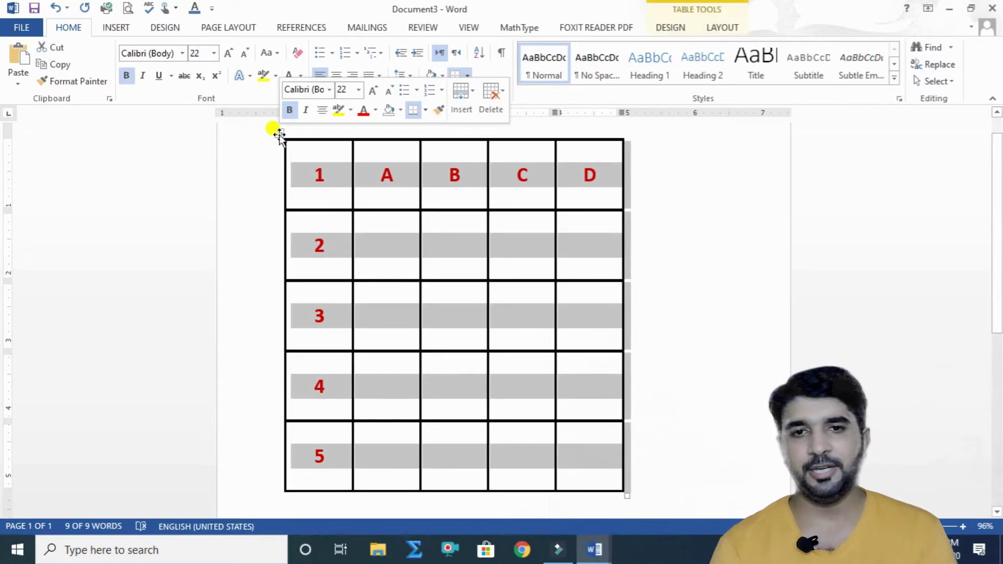
left_click(726, 27)
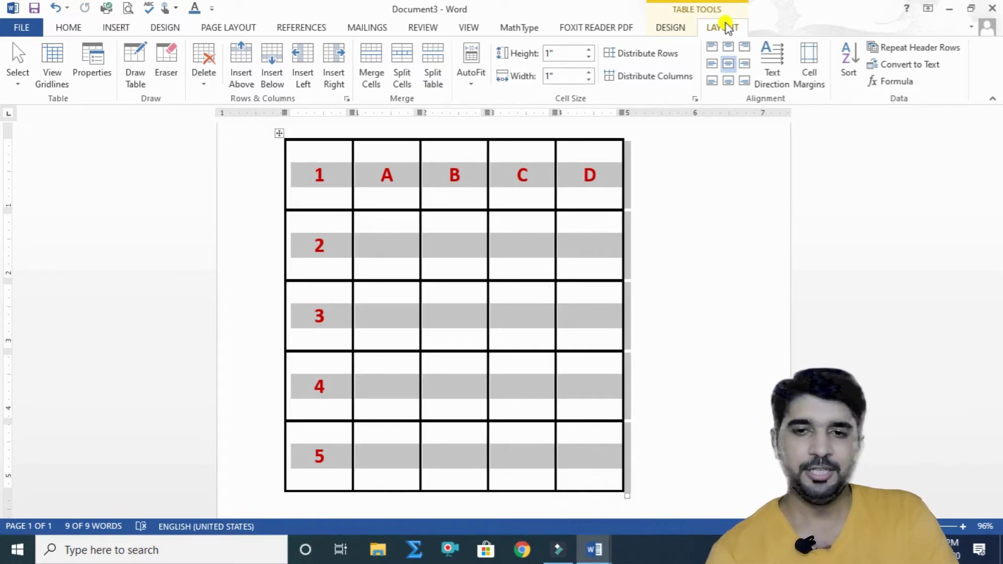
left_click(774, 76)
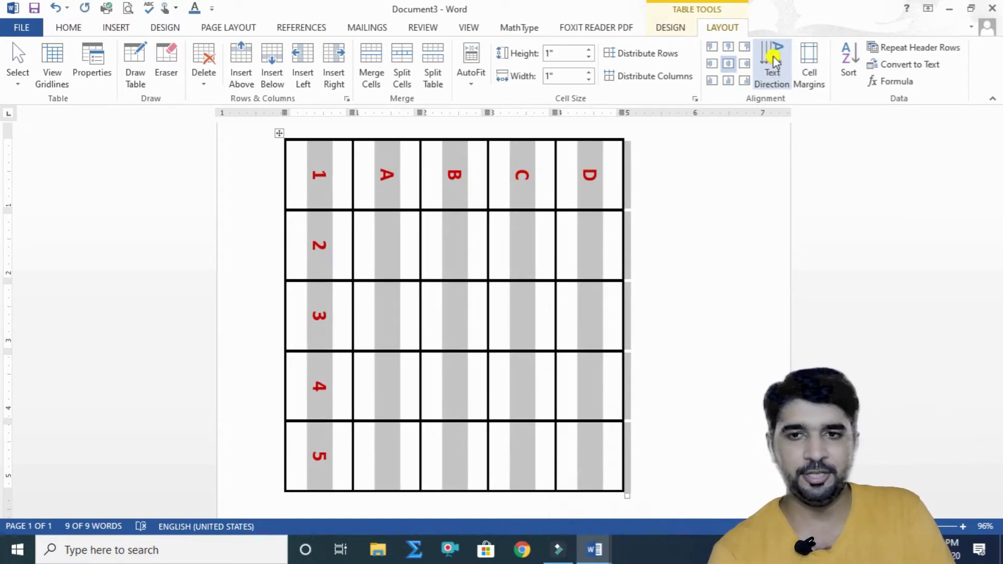
left_click(775, 62)
left_click(775, 62)
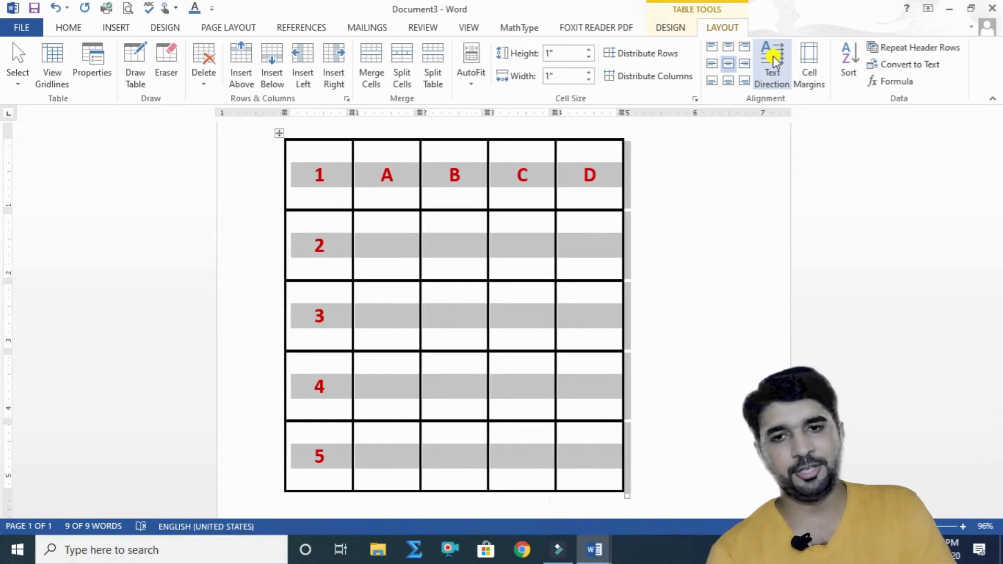
left_click(695, 179)
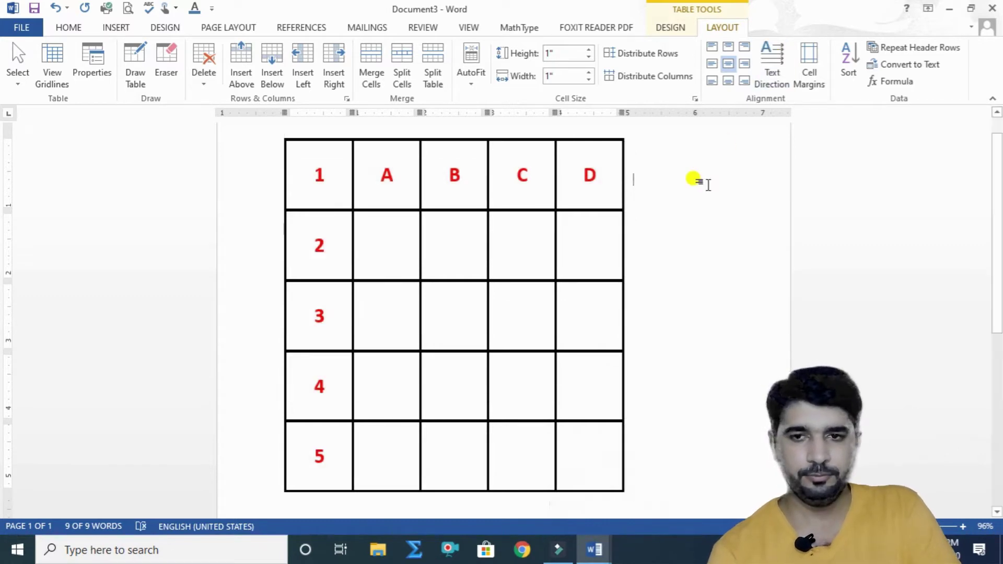
Select the whole labelled 5×5 table using its move handle
left_click(279, 133)
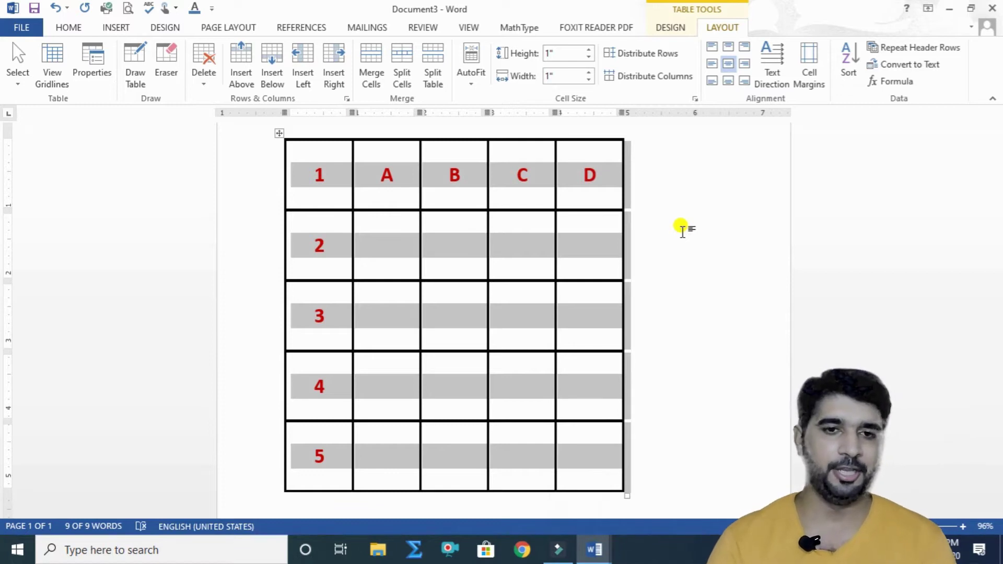
left_click(673, 256)
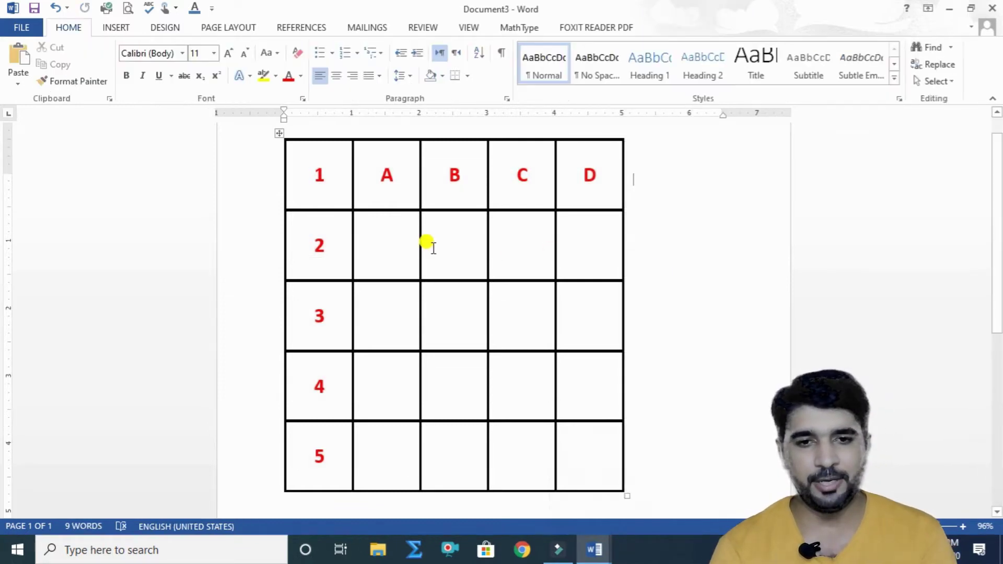
left_click(405, 244)
left_click_drag(413, 243, 436, 253)
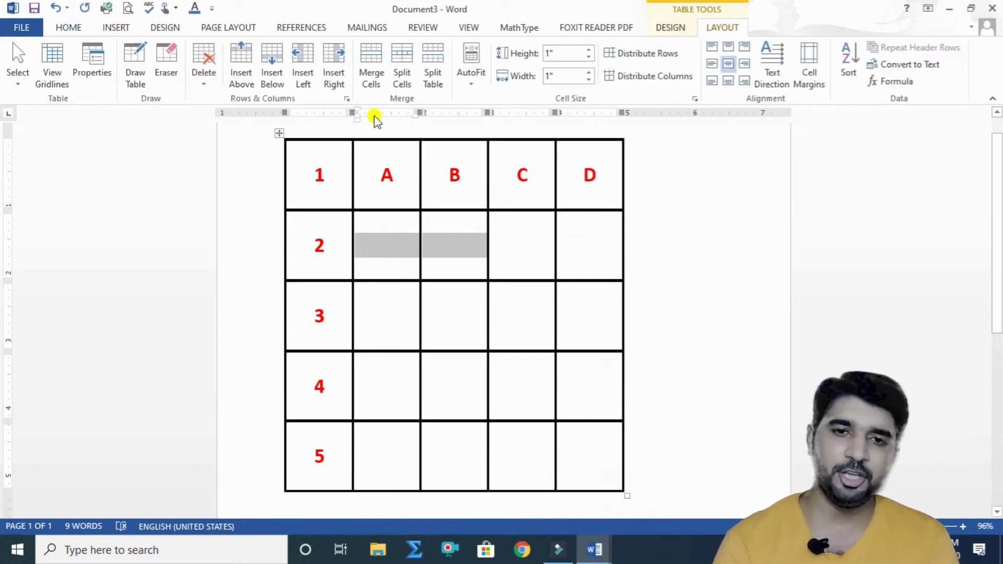
left_click(368, 67)
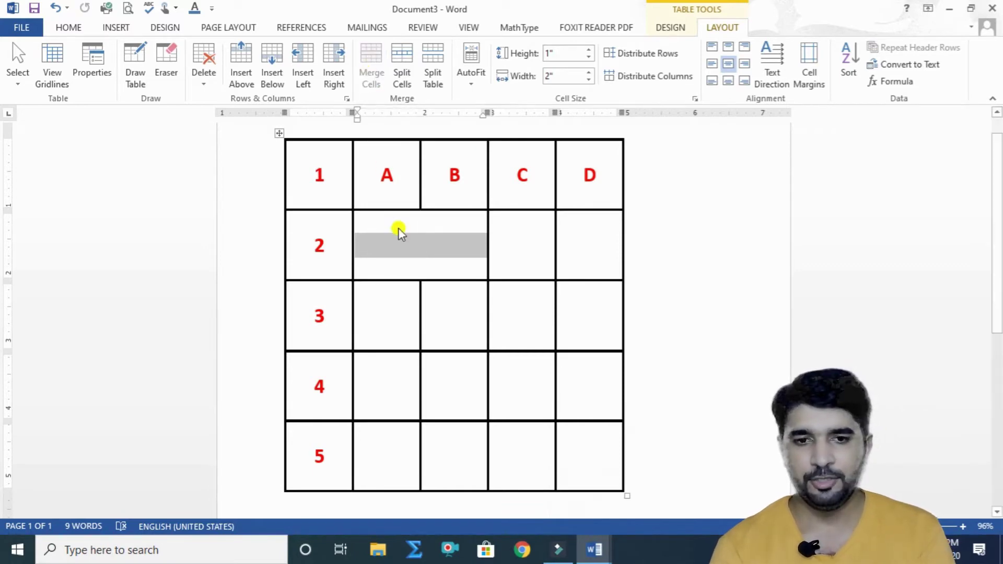
left_click(472, 289)
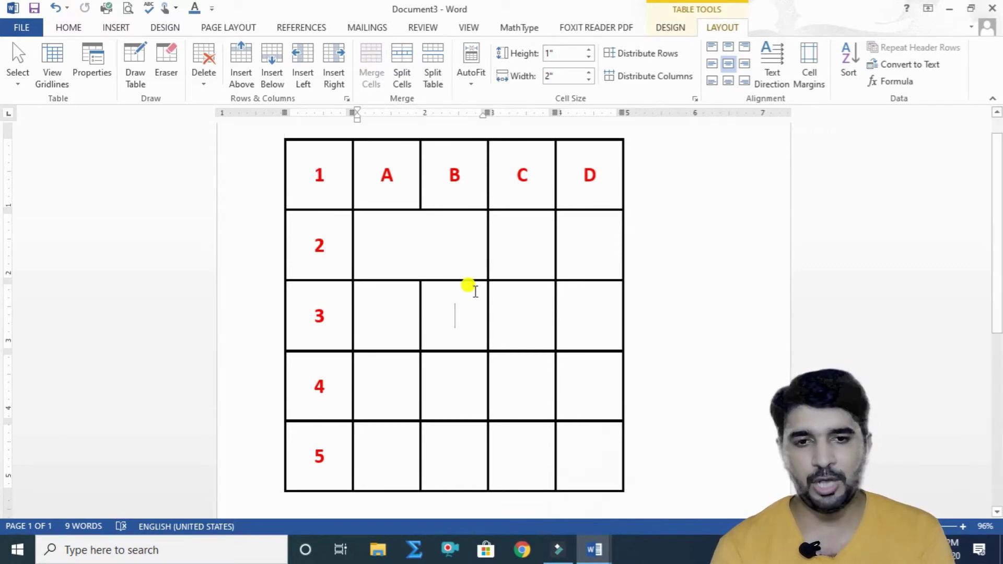
left_click(385, 222)
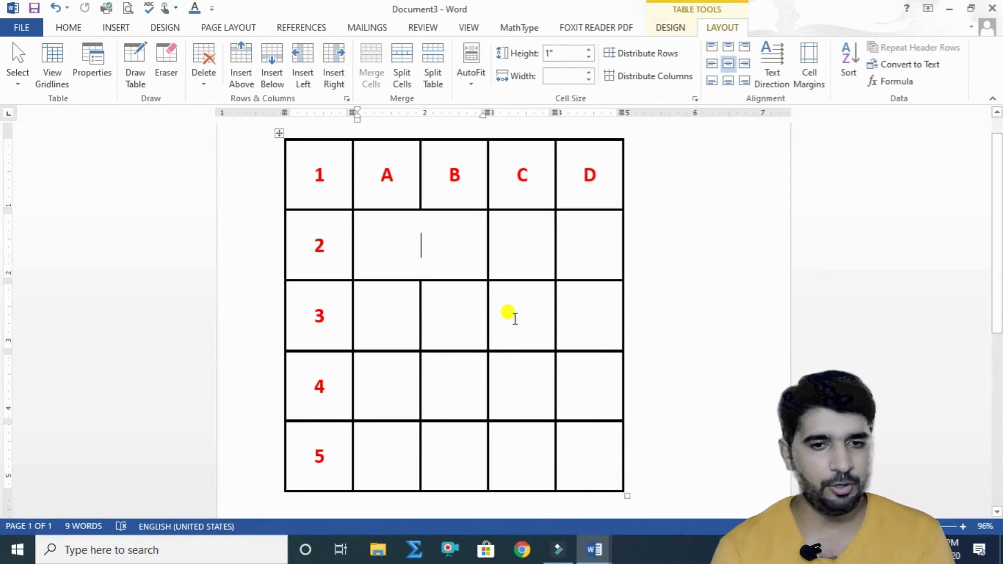
left_click_drag(515, 318, 524, 390)
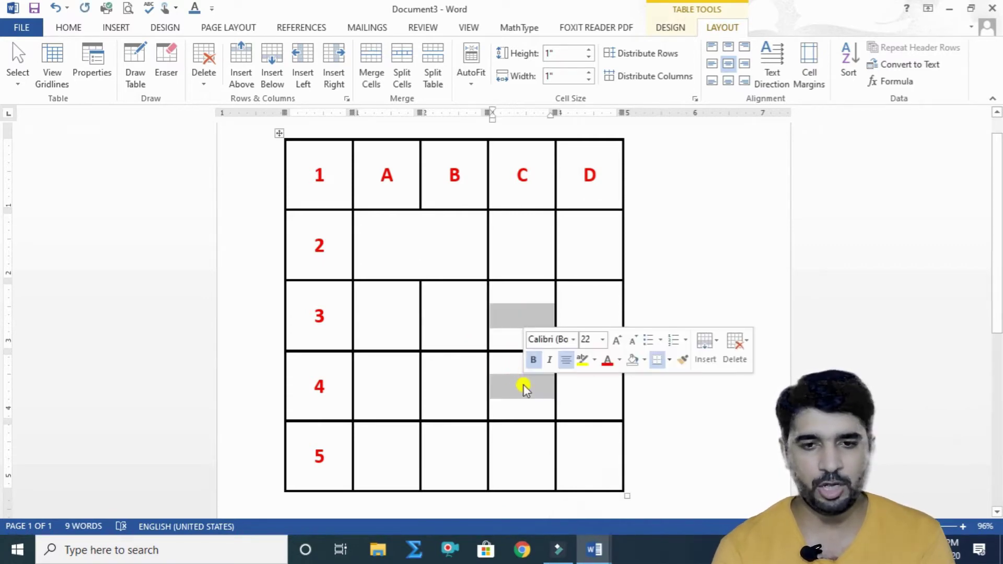
left_click(369, 67)
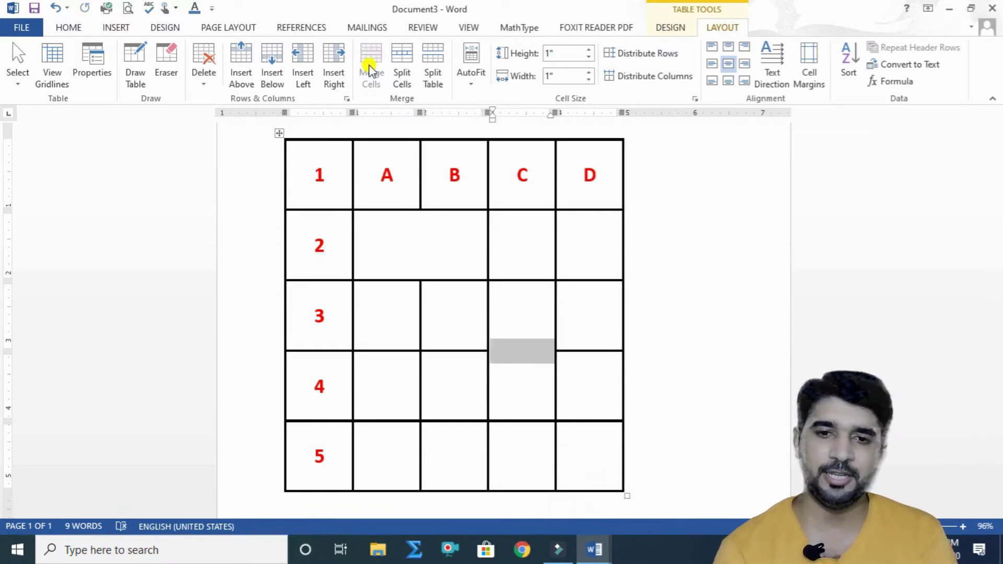
left_click(745, 327)
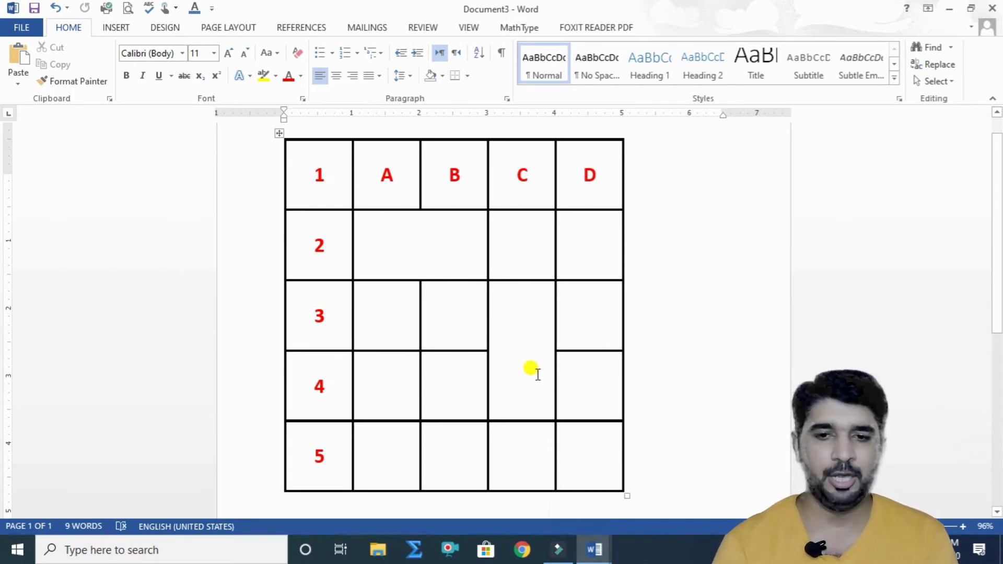
left_click_drag(585, 233, 584, 428)
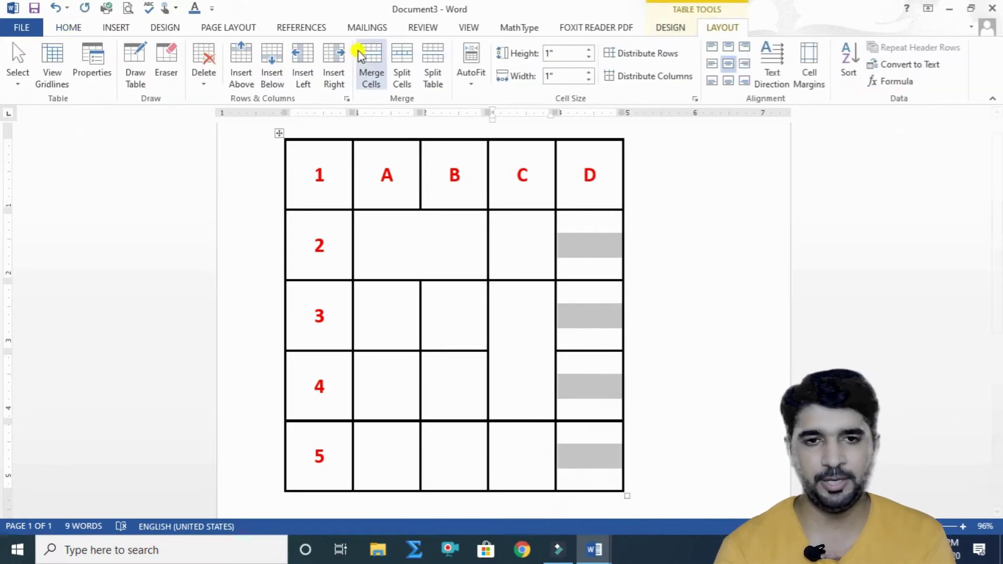
left_click(368, 65)
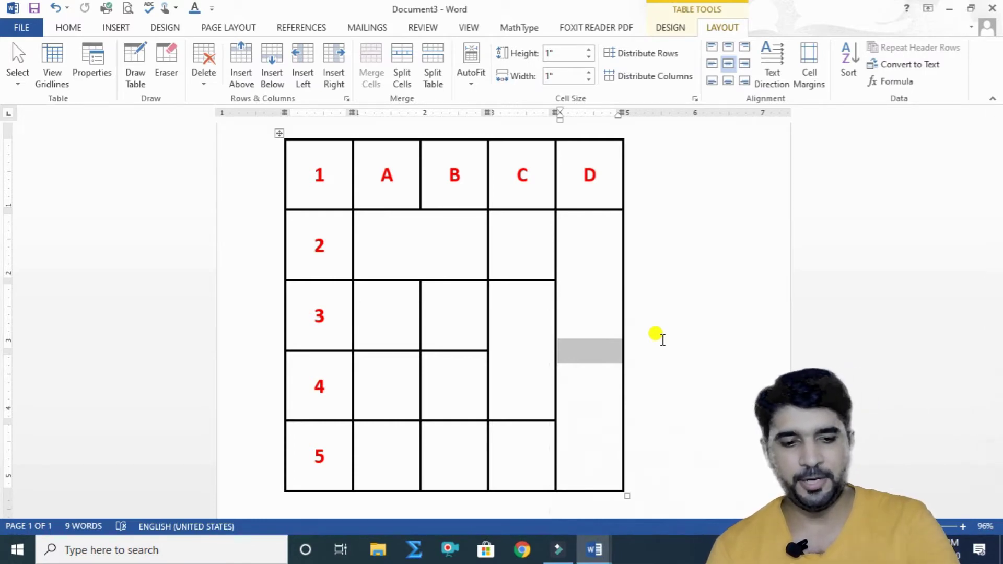
key("ctrl+z")
key("ctrl+z")
key("ctrl+z")
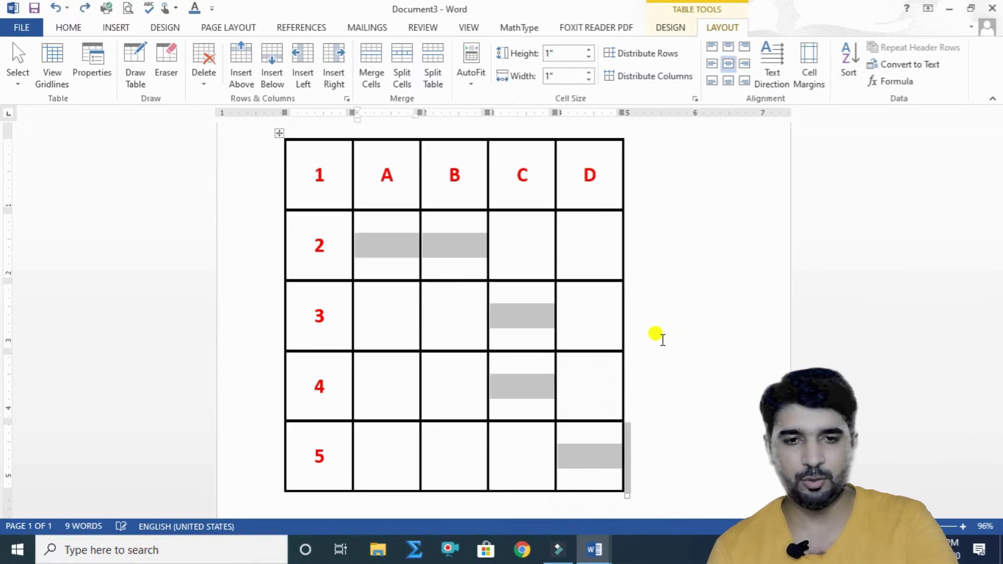
left_click(729, 308)
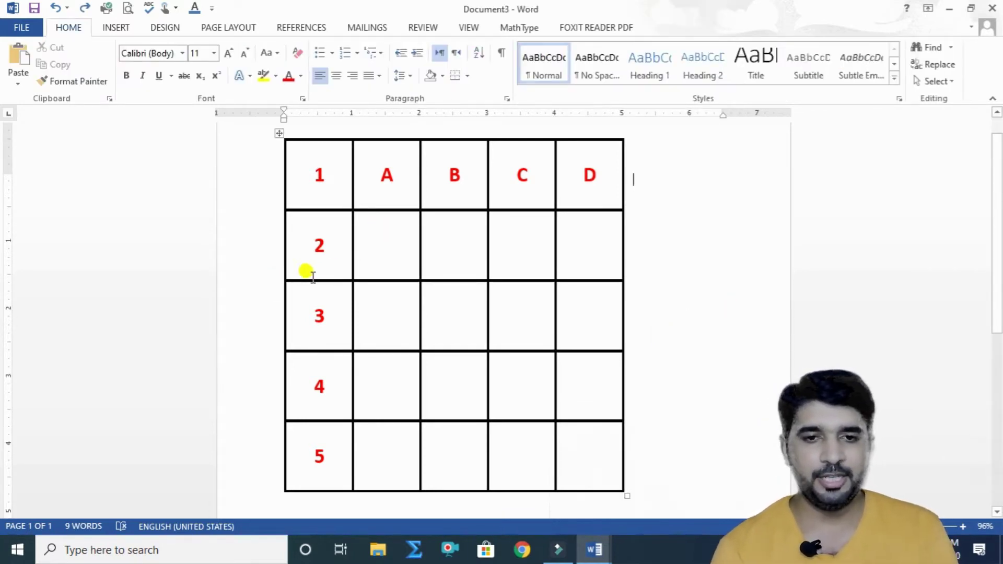
left_click_drag(388, 246, 458, 250)
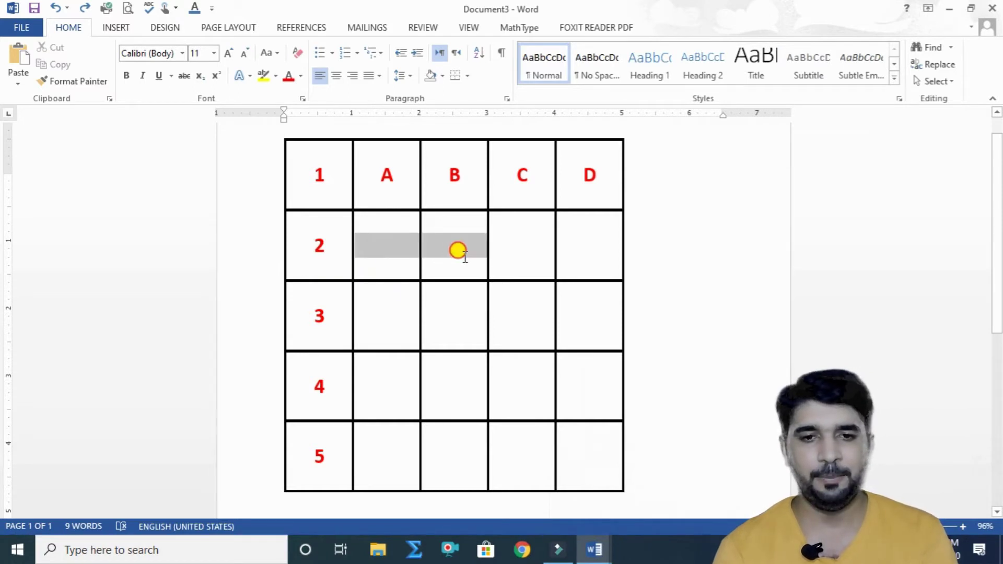
left_click(386, 251)
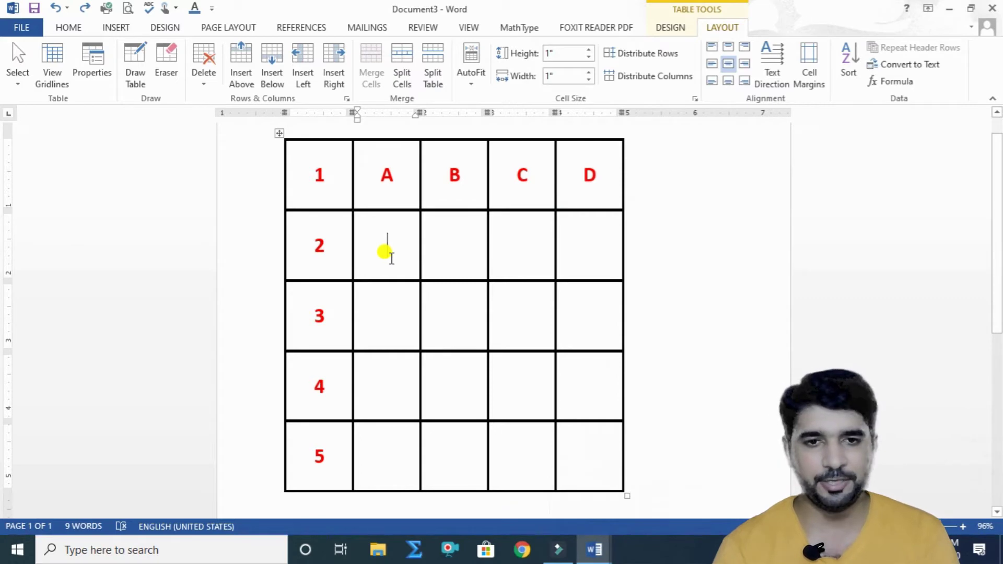
left_click(400, 66)
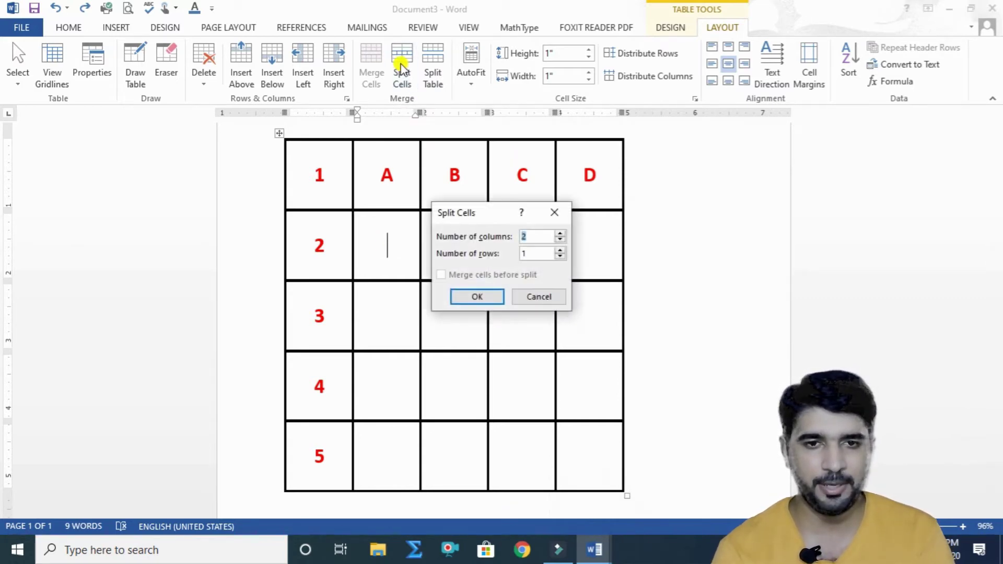
left_click(560, 233)
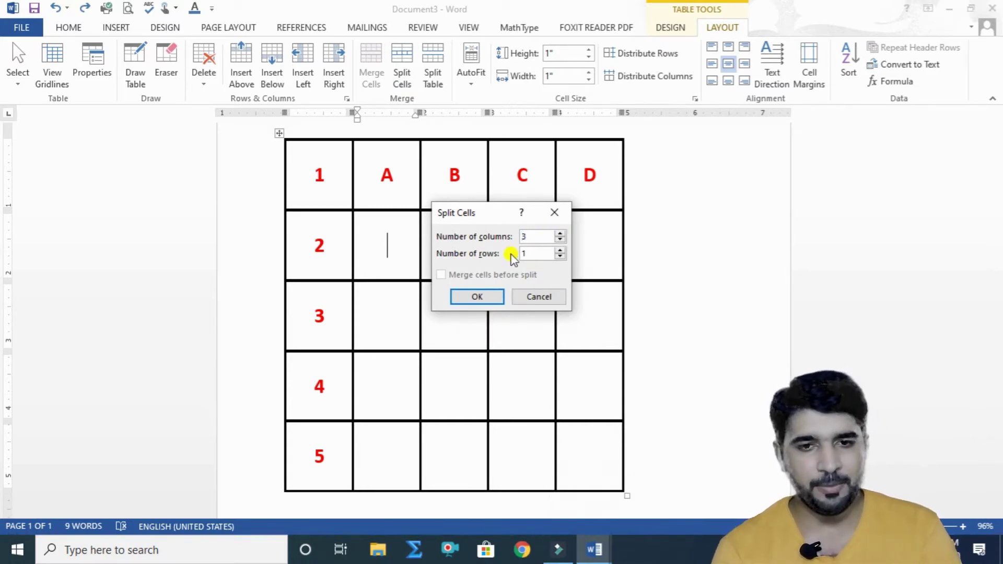
left_click(478, 297)
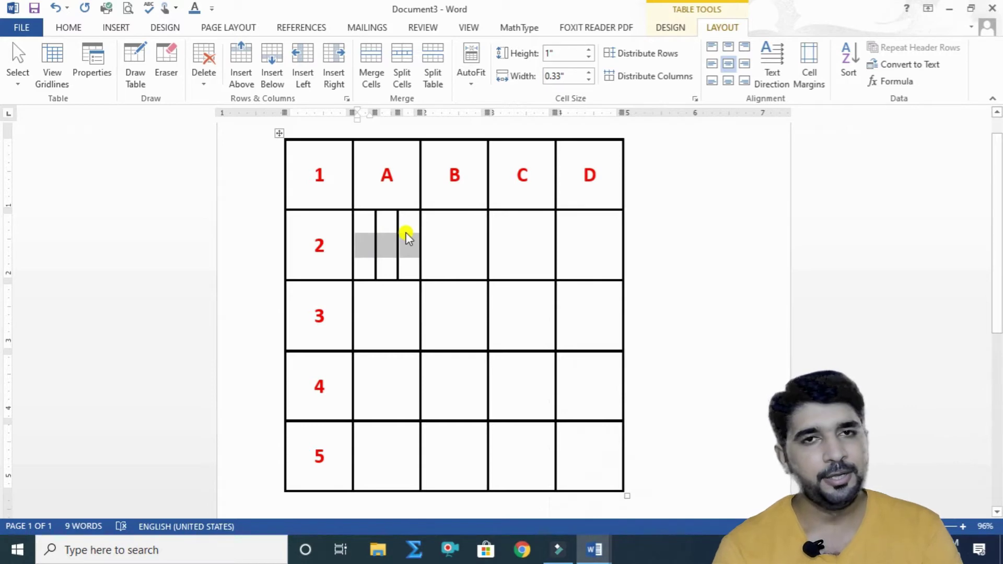
left_click(384, 306)
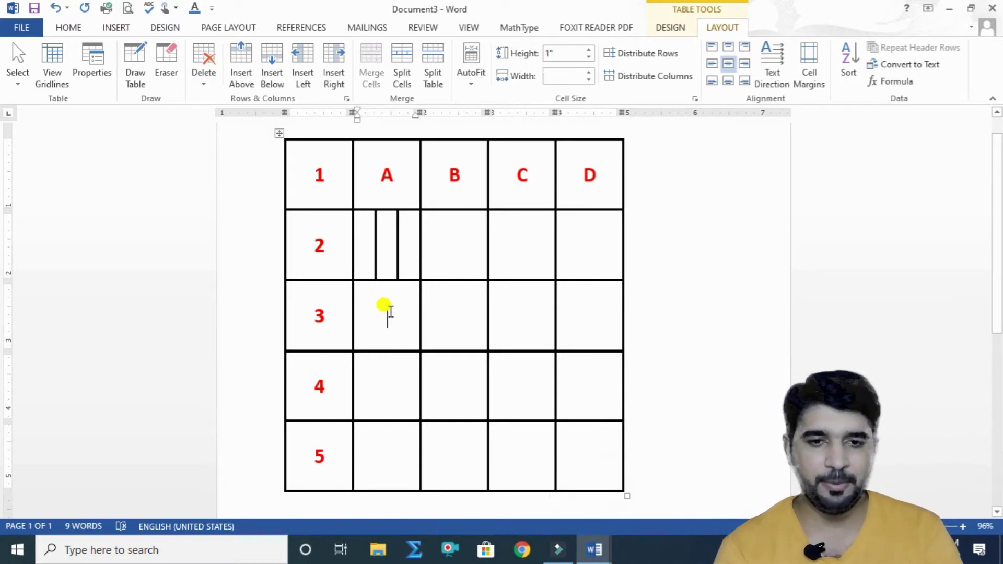
left_click(400, 69)
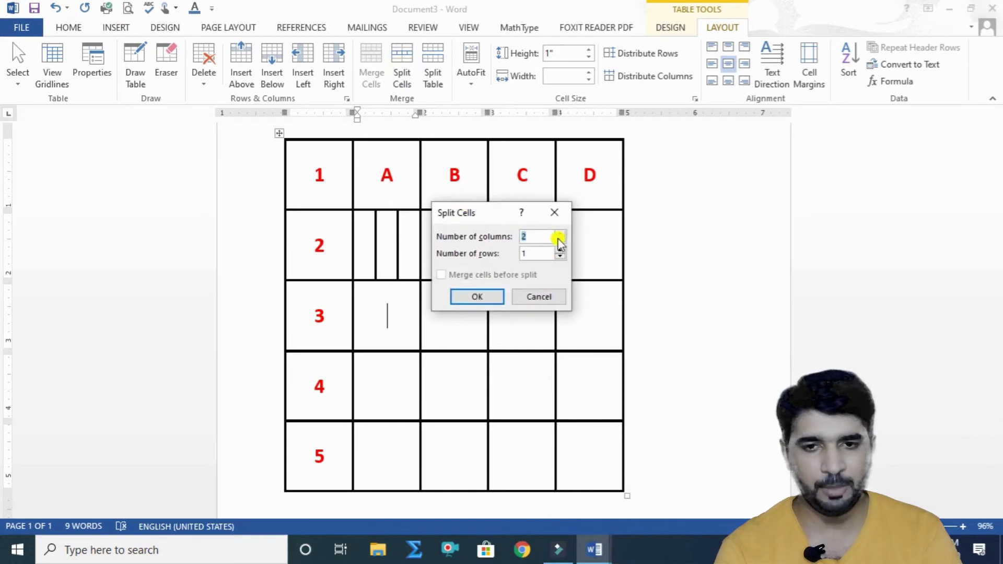
left_click(477, 296)
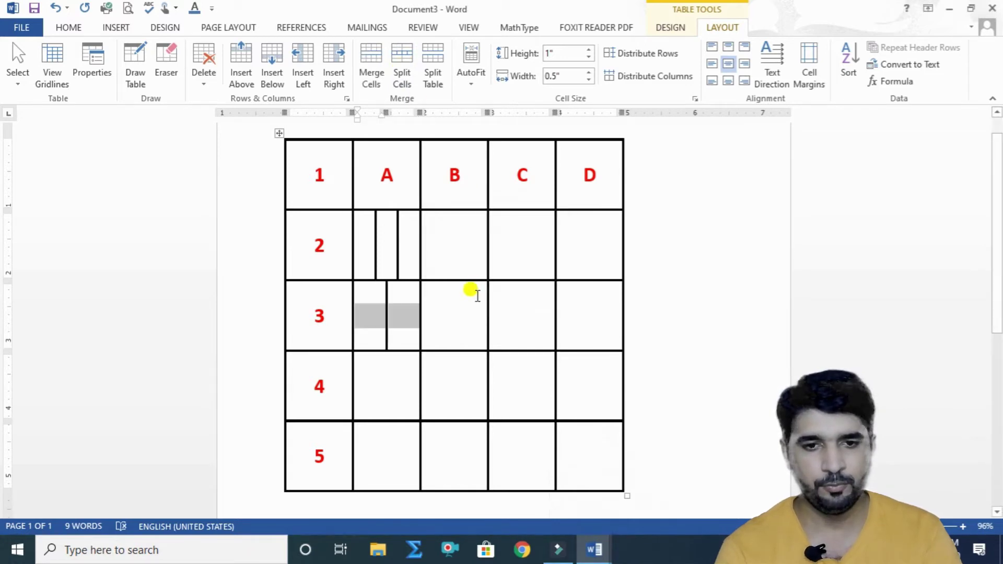
left_click(395, 379)
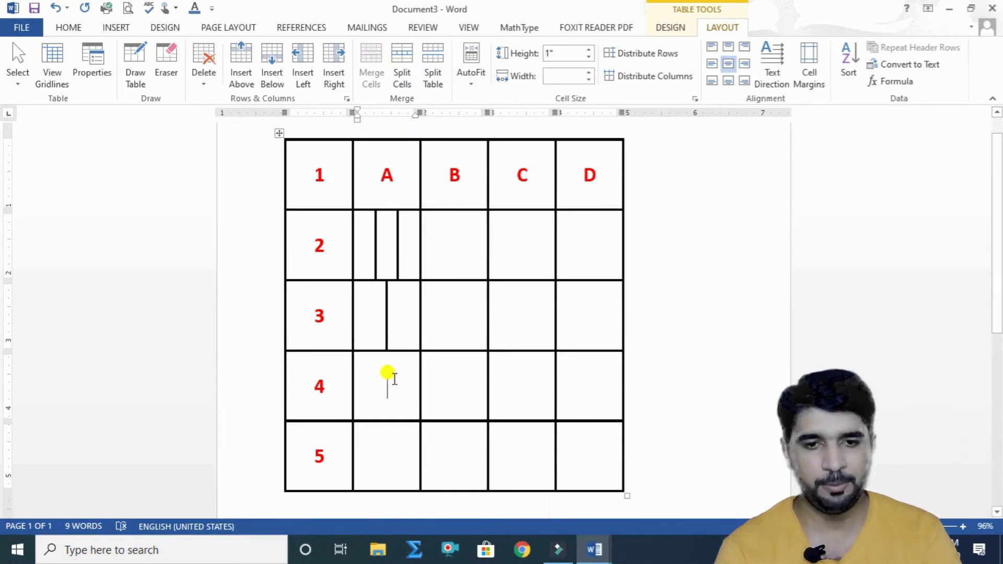
left_click(402, 67)
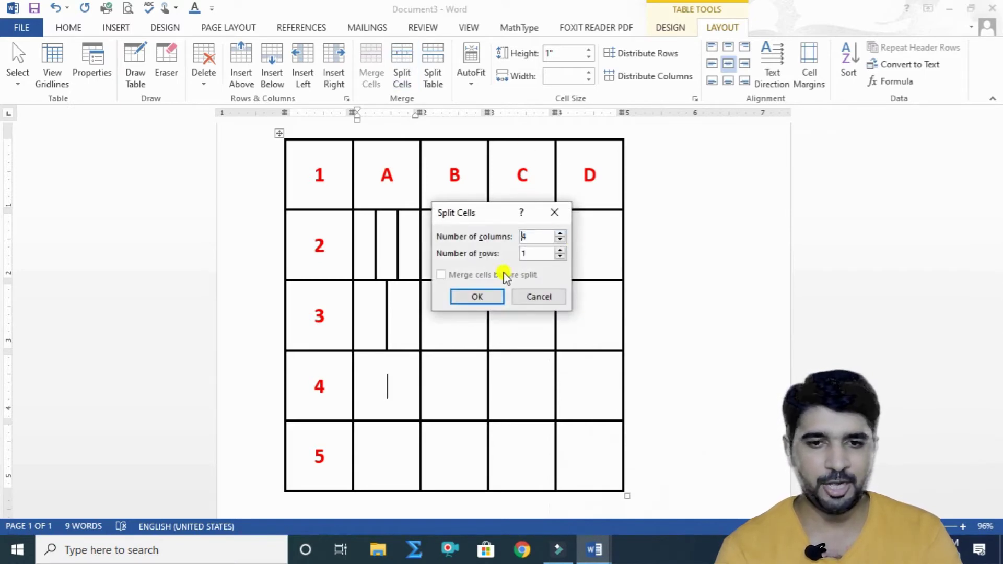
left_click(488, 294)
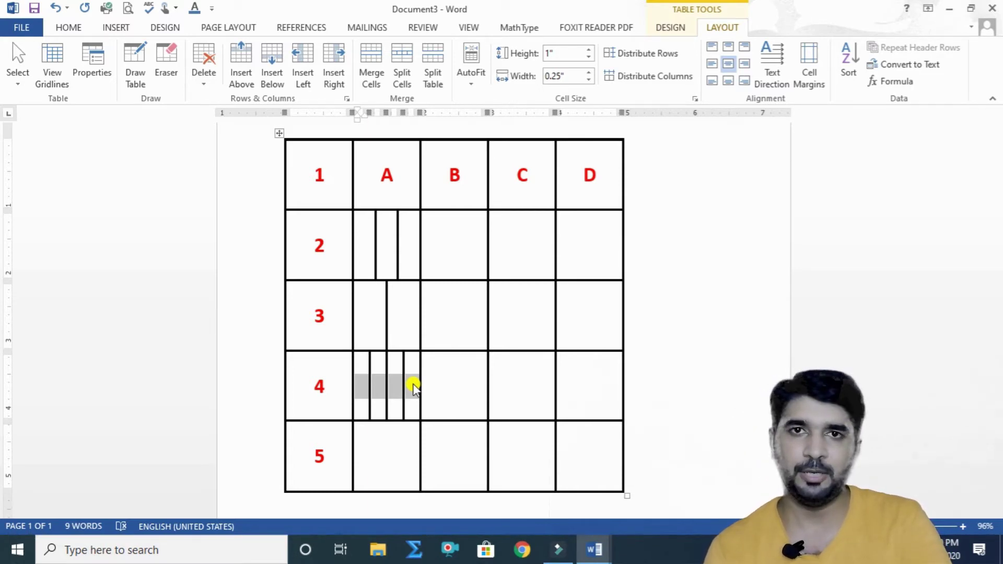
key("ctrl+z")
key("ctrl+z")
key("ctrl+z")
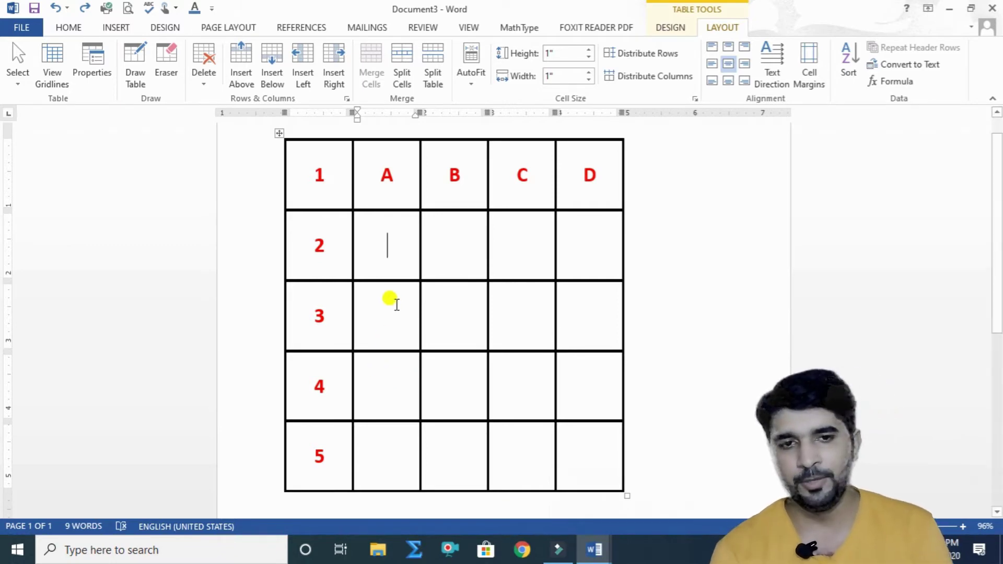
Split the table at row 2 and scroll to check the result
left_click(432, 70)
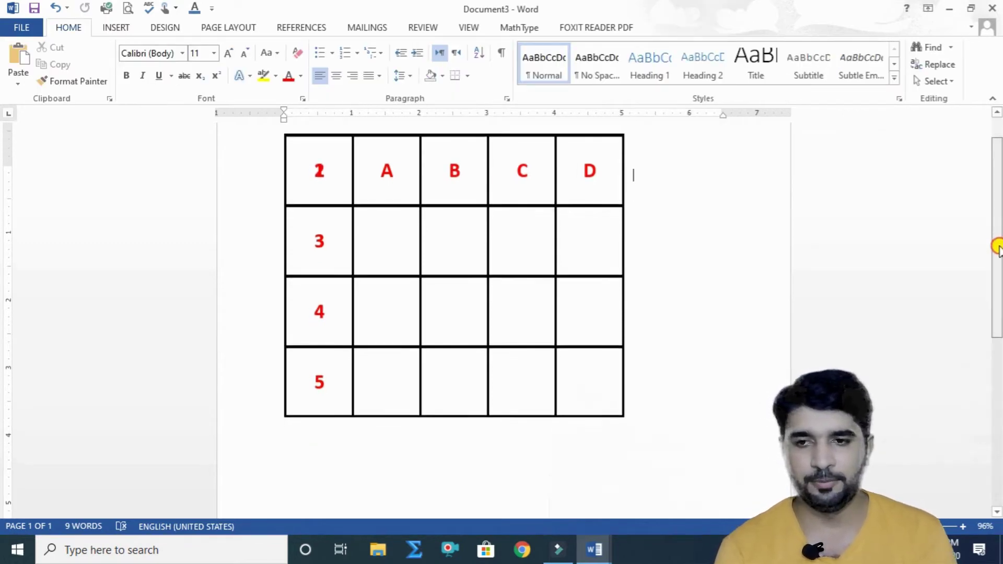
left_click_drag(998, 241, 998, 469)
left_click_drag(998, 554, 997, 188)
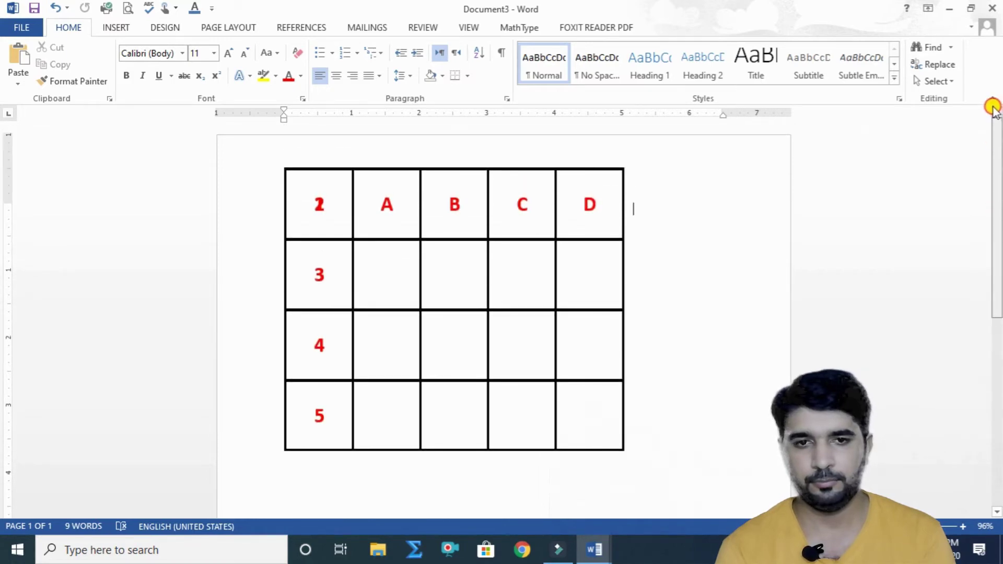
mouse_move(589, 171)
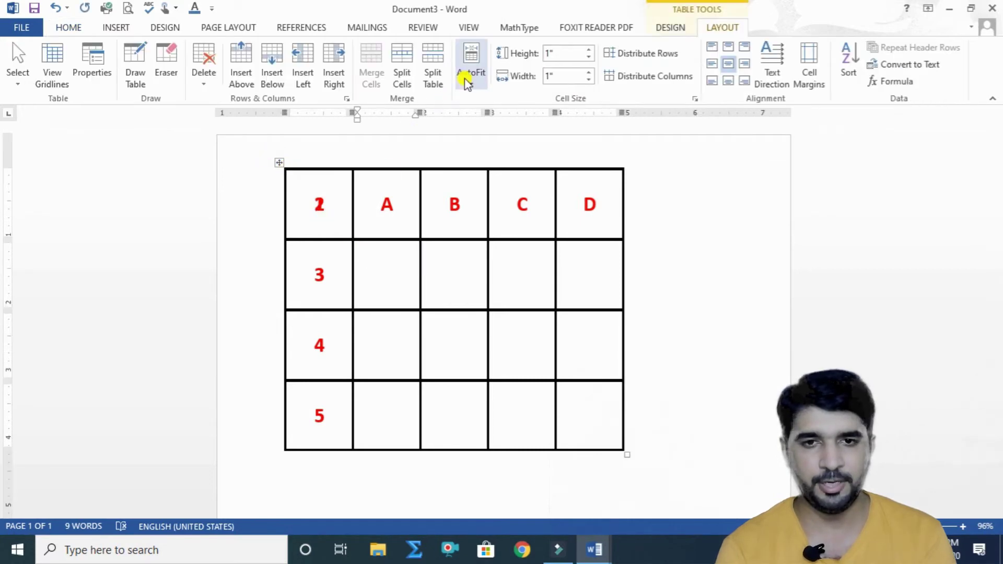
Split the table again above the row labelled 3
left_click(299, 274)
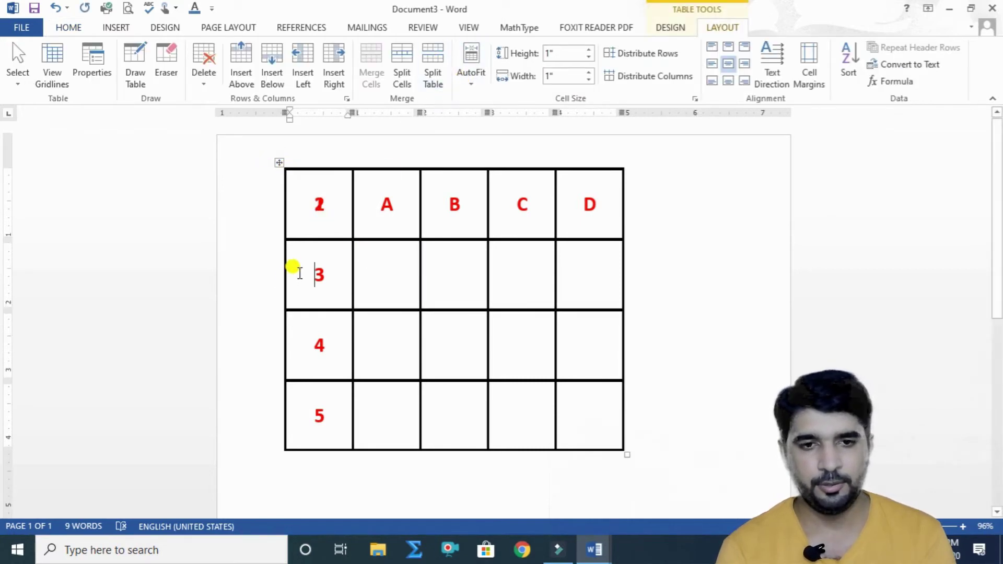
left_click(433, 65)
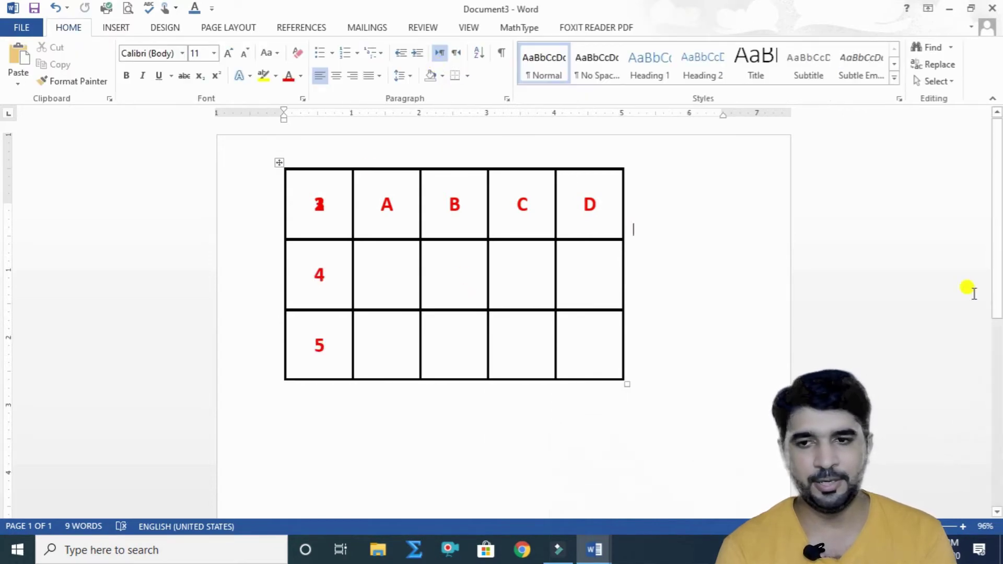
left_click_drag(999, 264, 998, 452)
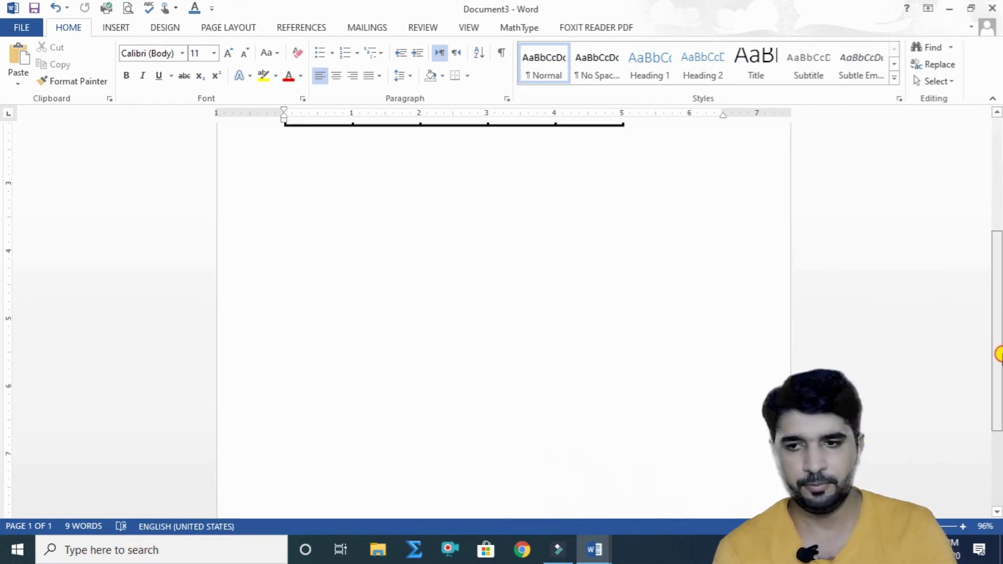
scroll(996, 292, "up", 10)
scroll(983, 237, "up", 1)
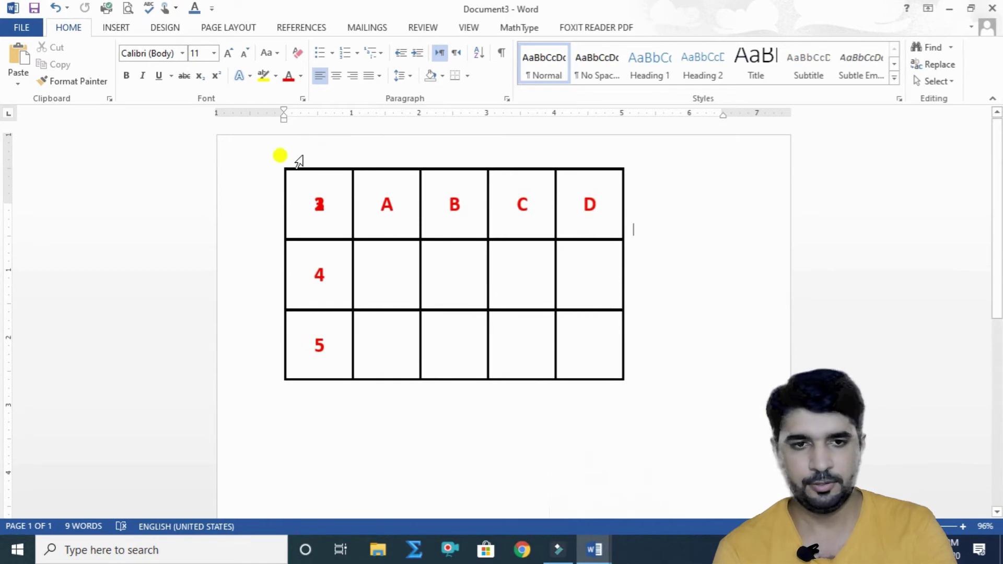
mouse_move(319, 203)
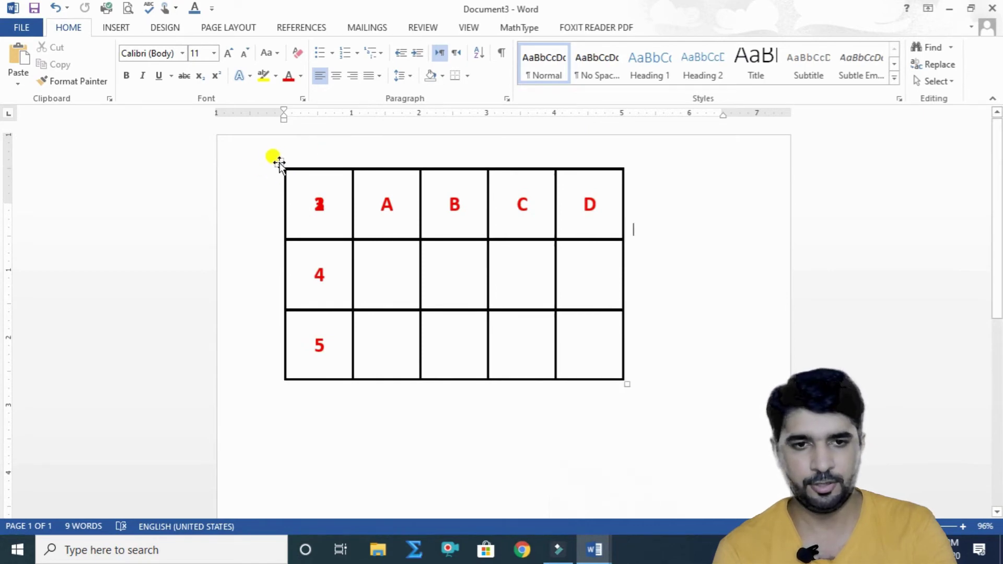
Move the split tables down, drag the top table onto the lower one, and select row 2
mouse_move(279, 165)
left_mouse_down()
mouse_move(282, 233)
mouse_move(273, 241)
left_mouse_up()
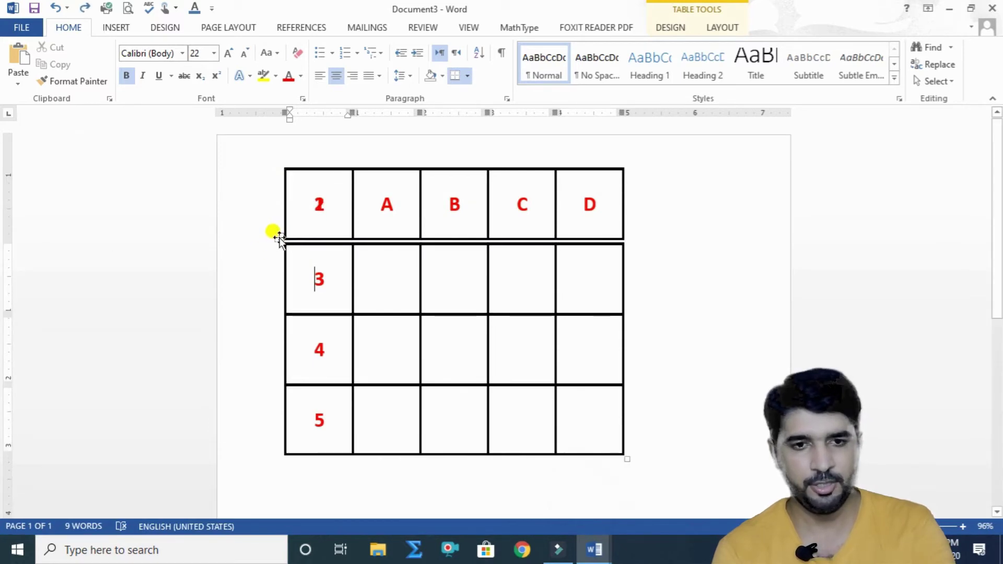
left_click_drag(279, 238, 283, 271)
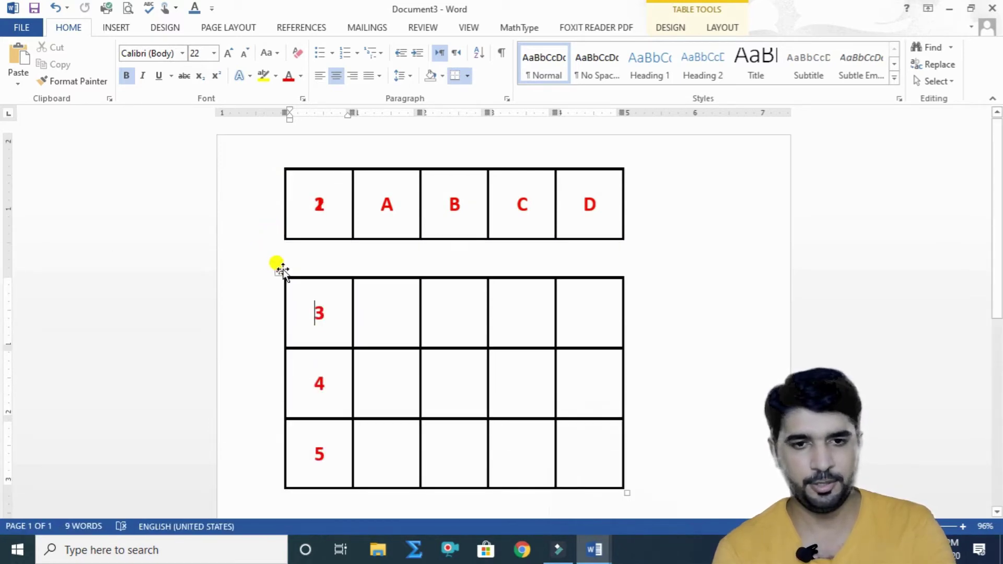
left_click(280, 180)
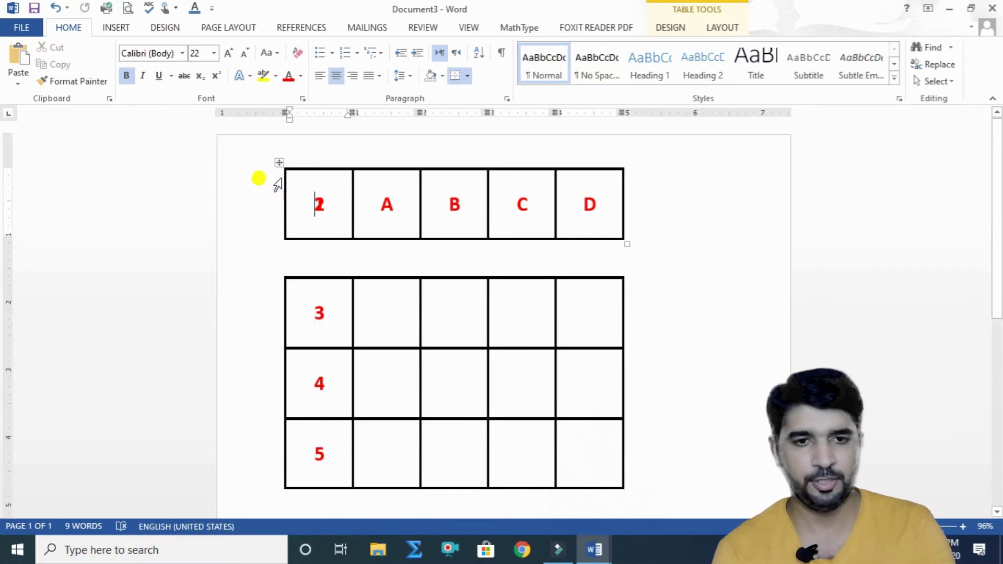
left_click_drag(281, 164, 276, 217)
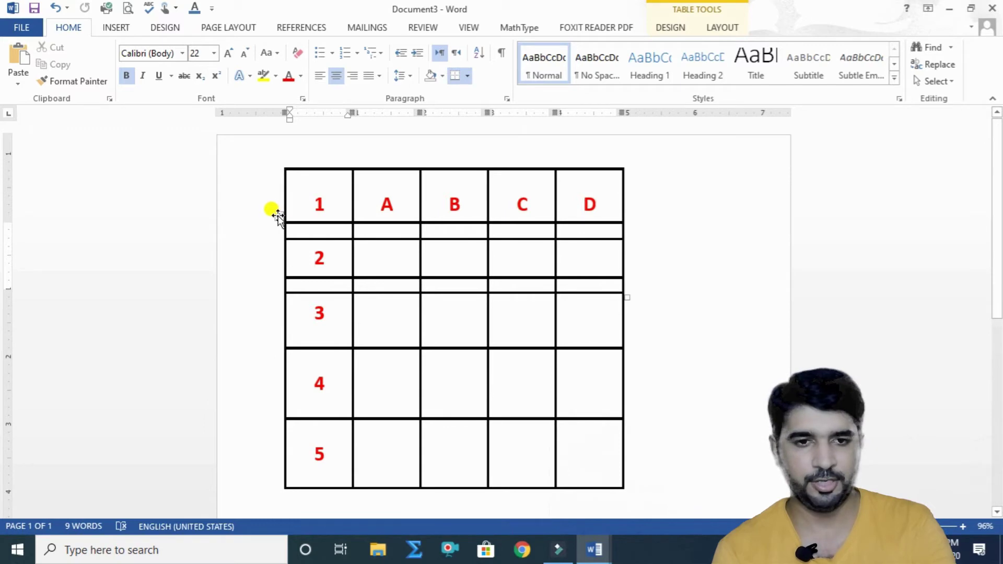
left_click(276, 215)
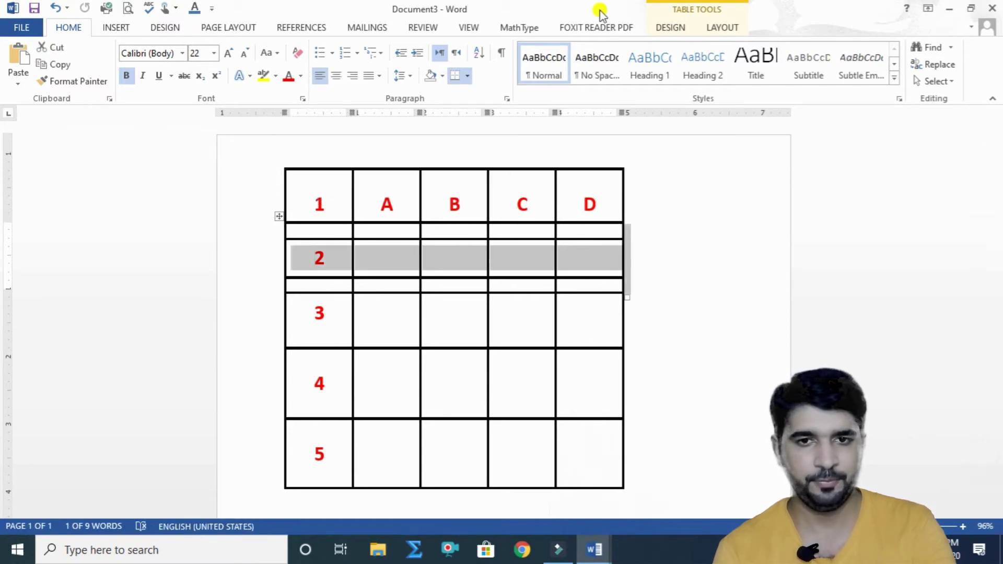
Narrow the row 2 cells to 0.6 inch and shrink row 1's height to 0.4 inch
left_click(731, 29)
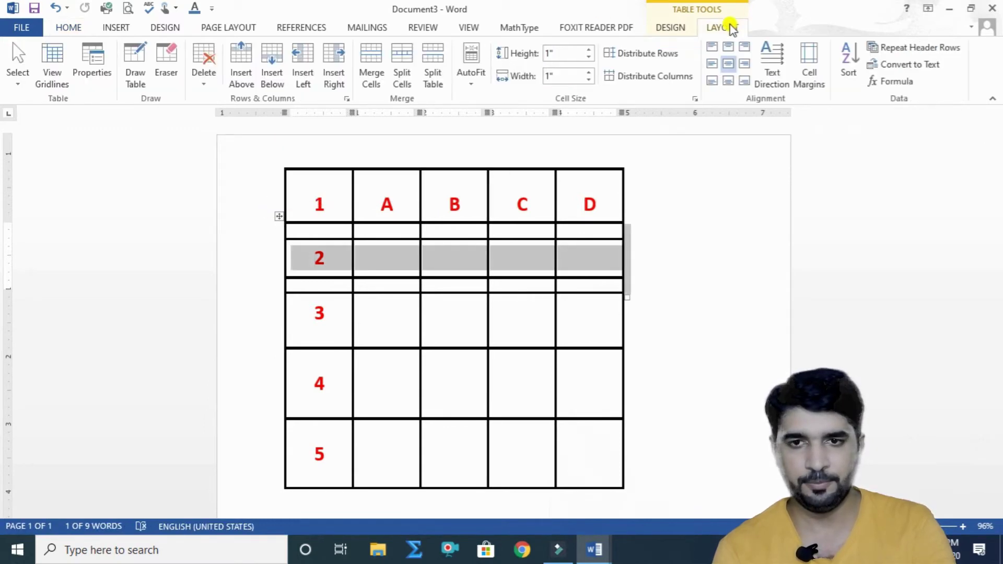
left_click(589, 78)
left_click(588, 78)
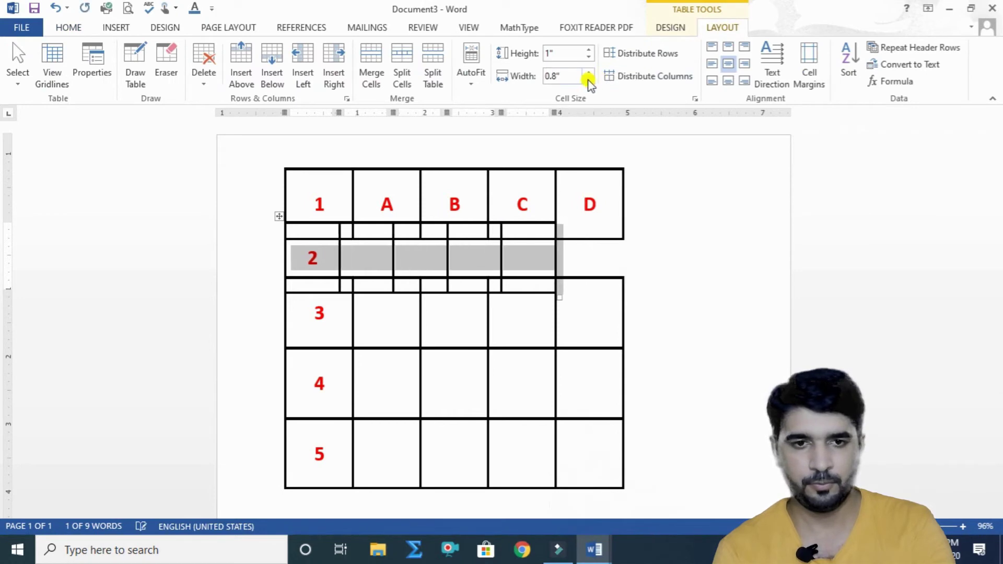
left_click(589, 79)
left_click(588, 78)
left_click(508, 156)
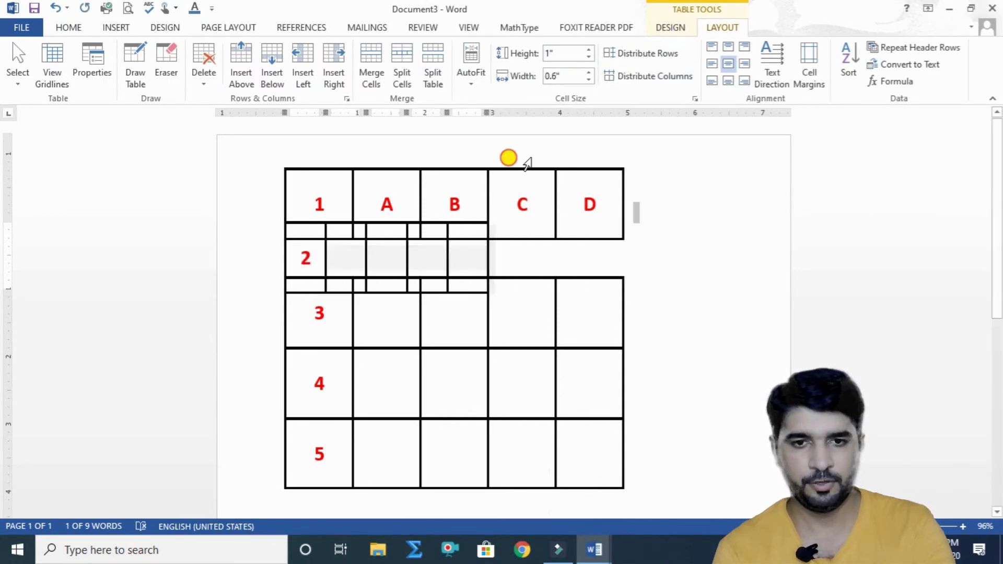
left_click(280, 162)
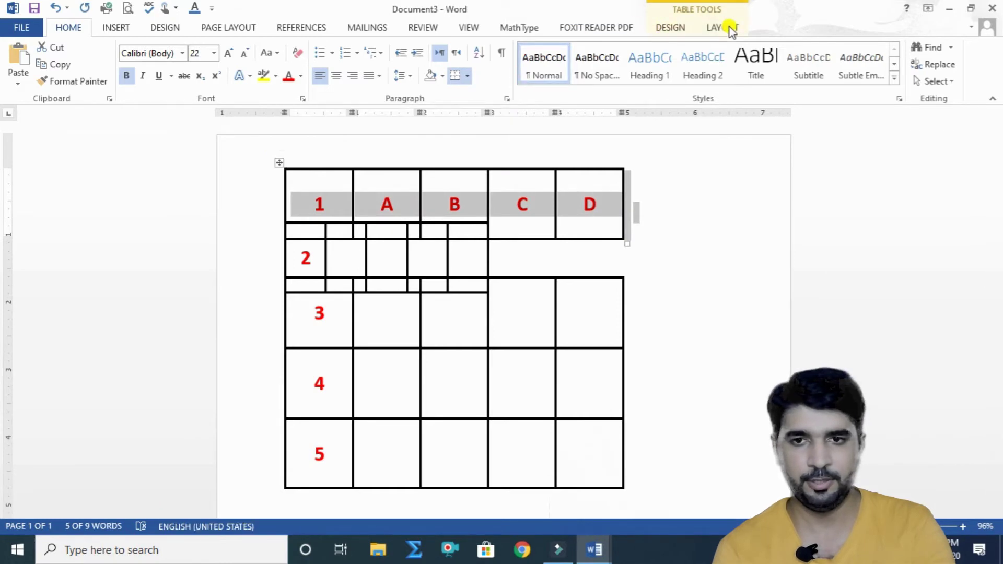
left_click(724, 27)
left_click(589, 57)
left_click(589, 57)
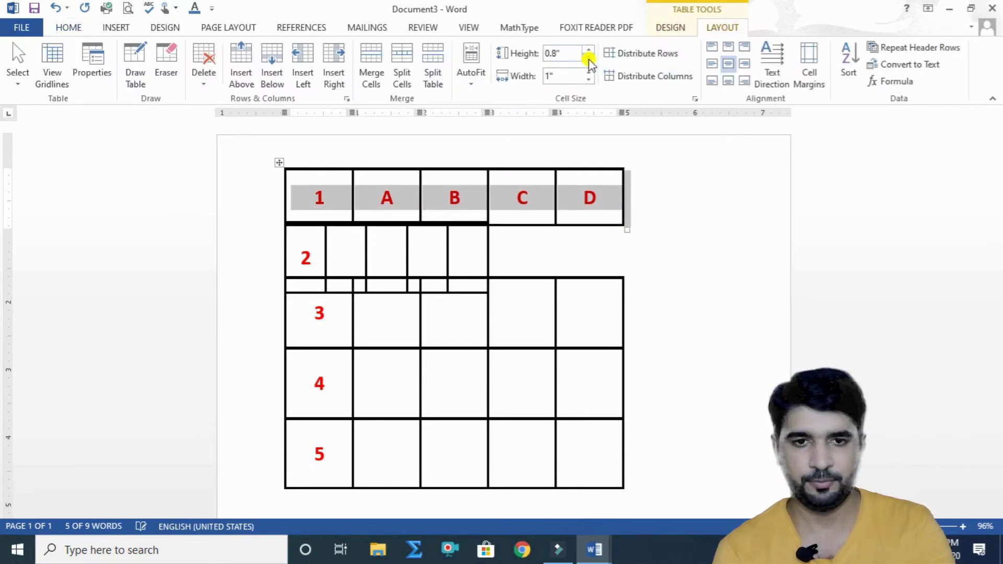
left_click(588, 58)
left_click(589, 57)
left_click(589, 58)
left_click(589, 58)
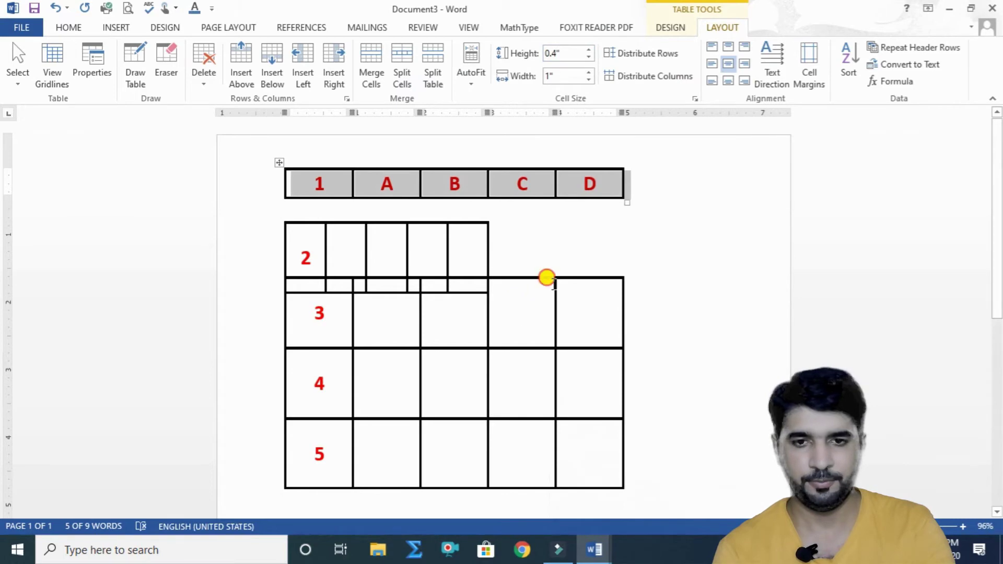
Set row 3 height to 0.9 inch, column C width to 0.7 inch, and move rows 3–5 lower
left_click(547, 279)
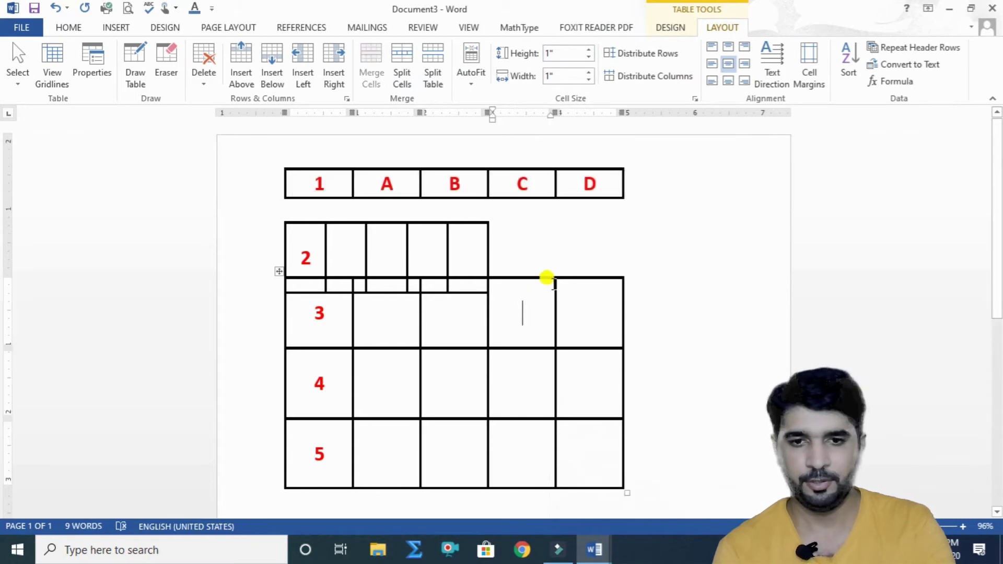
left_click(589, 58)
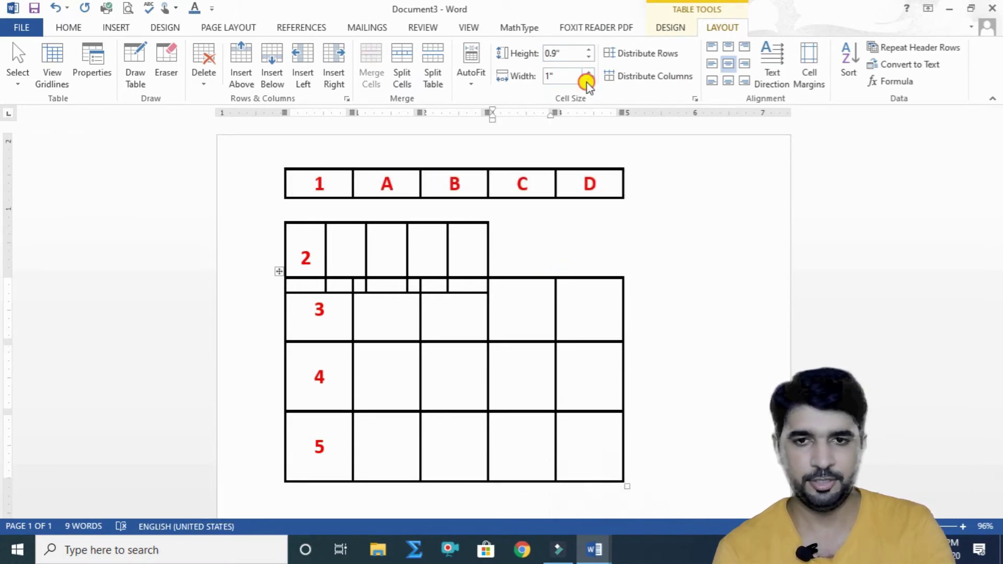
left_click(588, 81)
left_click(587, 80)
left_click(587, 80)
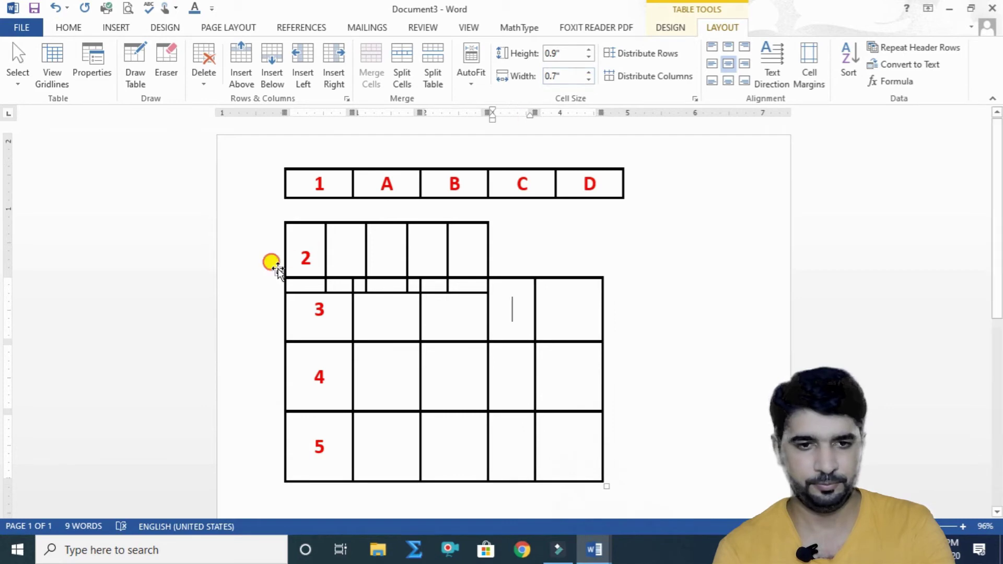
left_click_drag(277, 269, 277, 324)
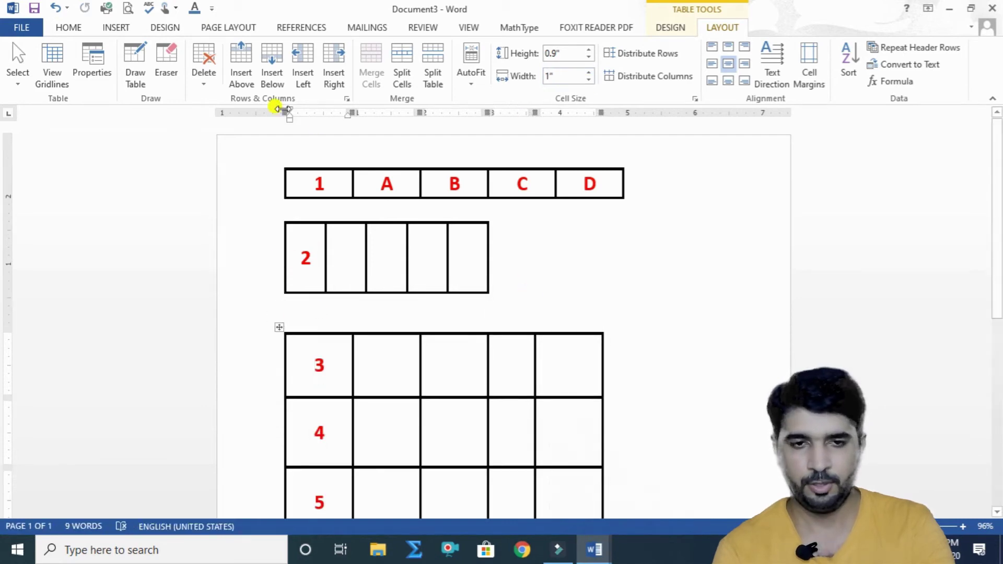
mouse_move(278, 187)
left_mouse_down()
mouse_move(503, 387)
mouse_move(571, 510)
left_mouse_up()
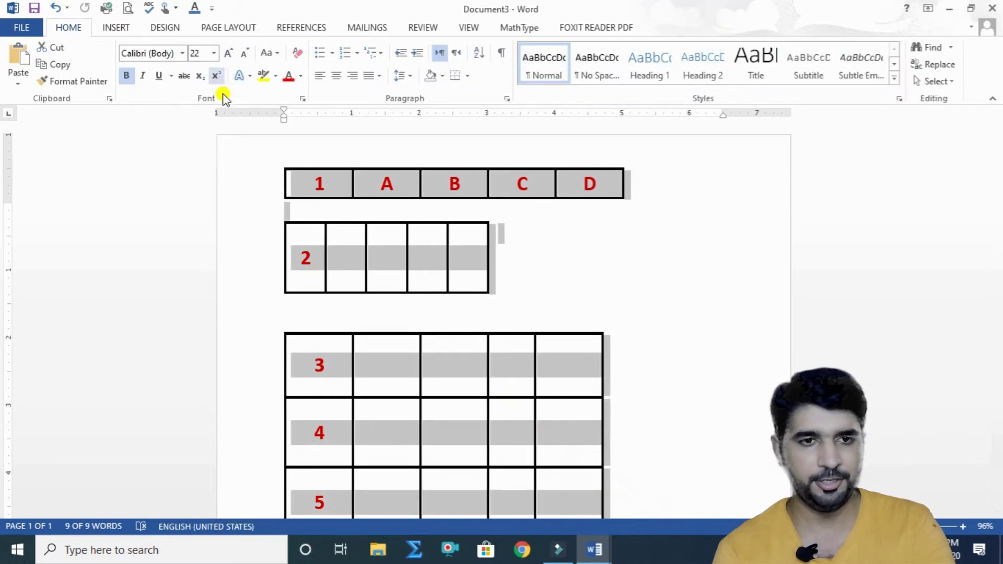
mouse_move(454, 183)
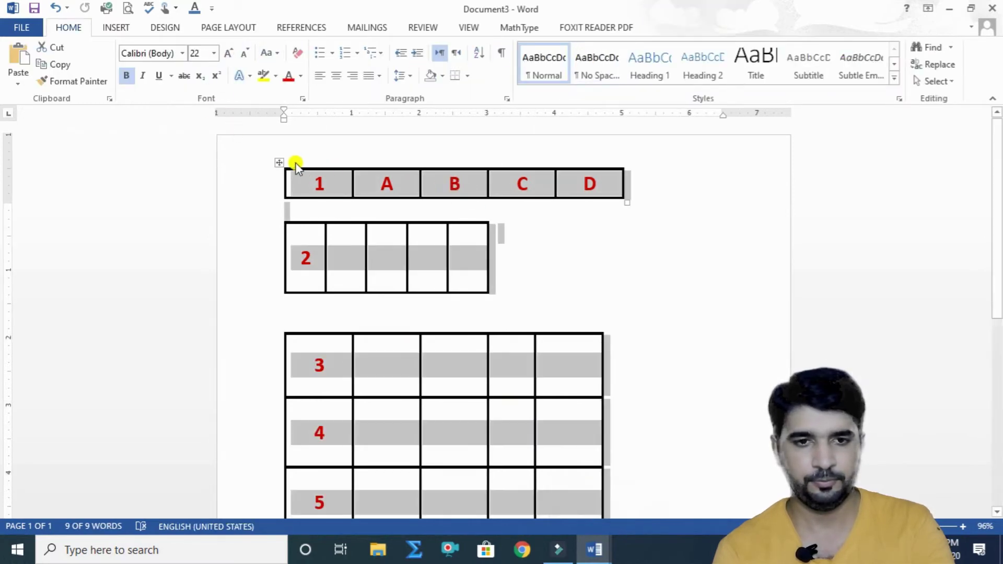
Delete the header-row table, the row 2 table and the rows 3–5 table in turn
left_click(279, 163)
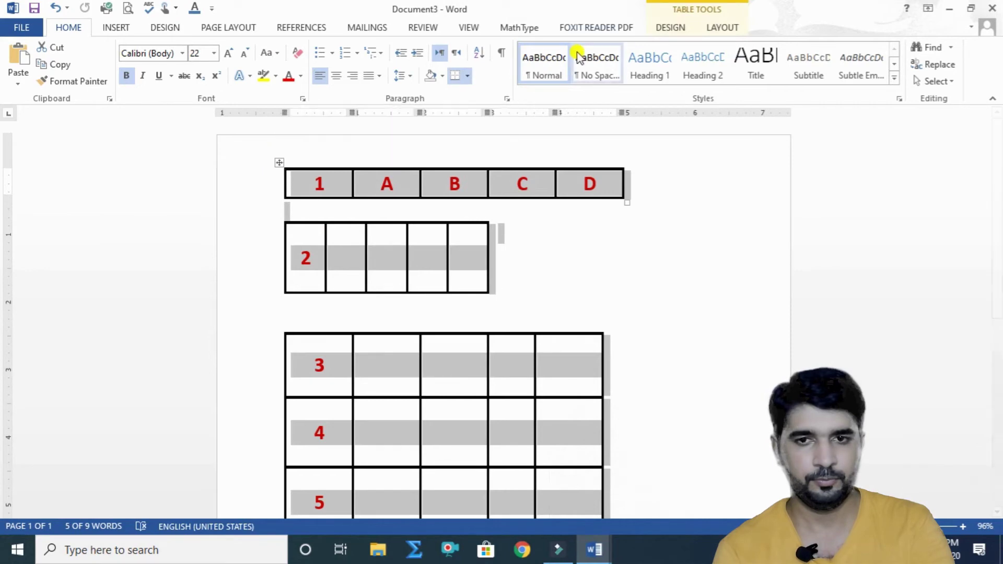
left_click(711, 28)
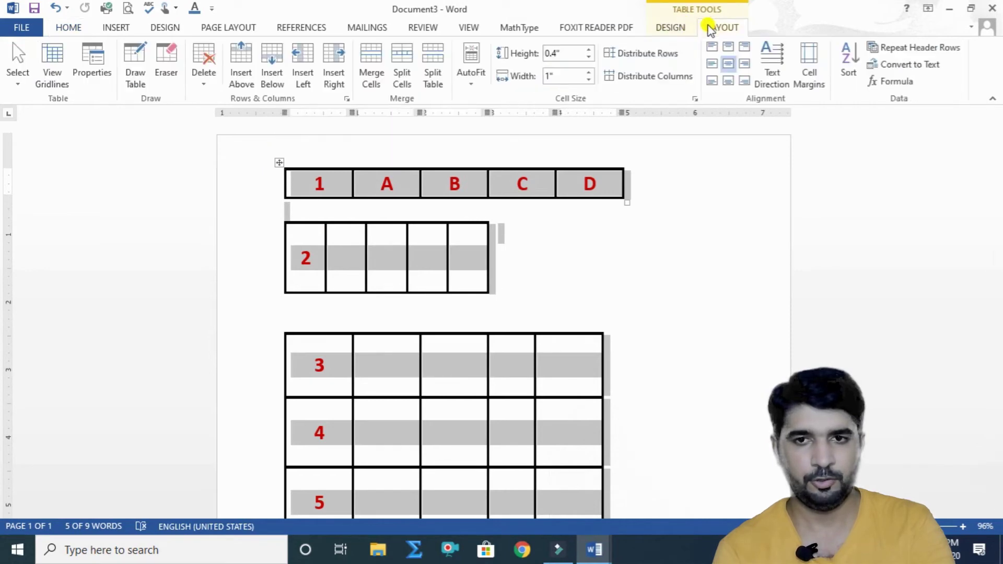
left_click(204, 64)
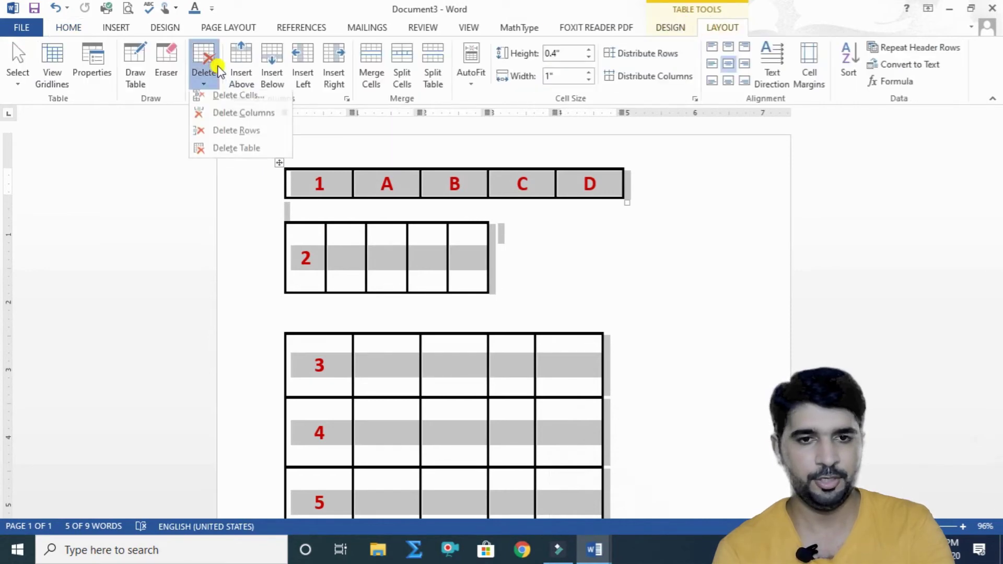
left_click(244, 152)
left_click(278, 255)
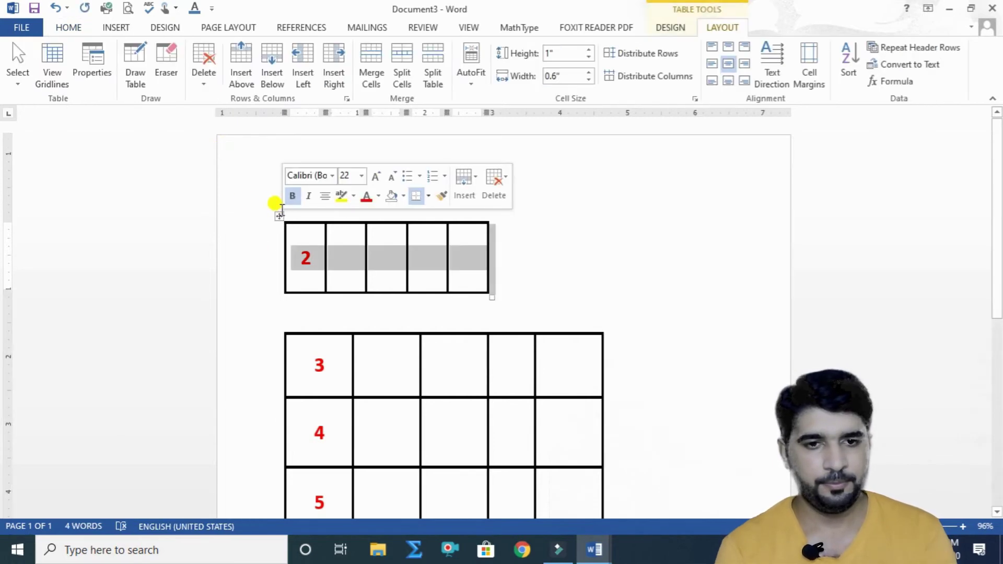
left_click(205, 64)
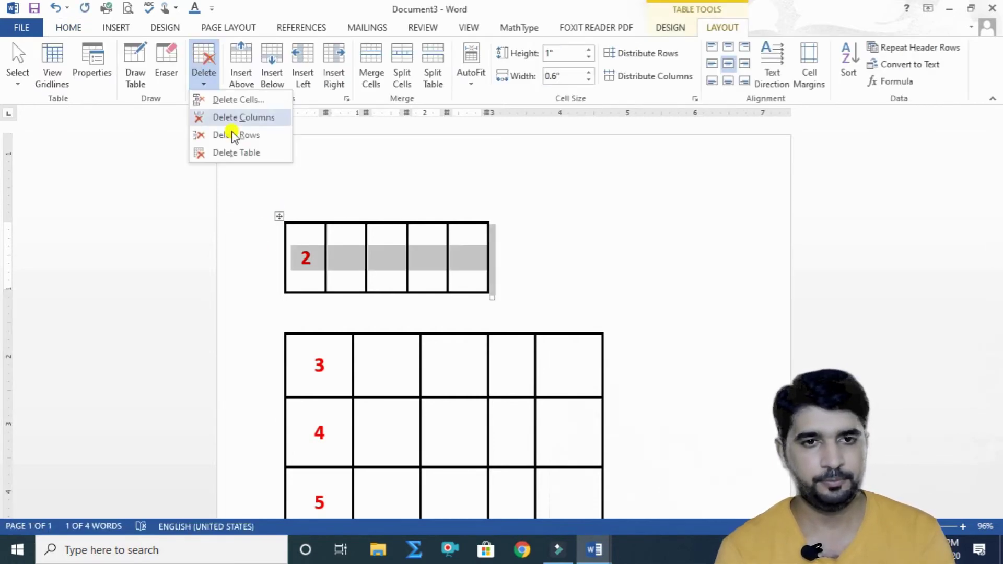
left_click(235, 152)
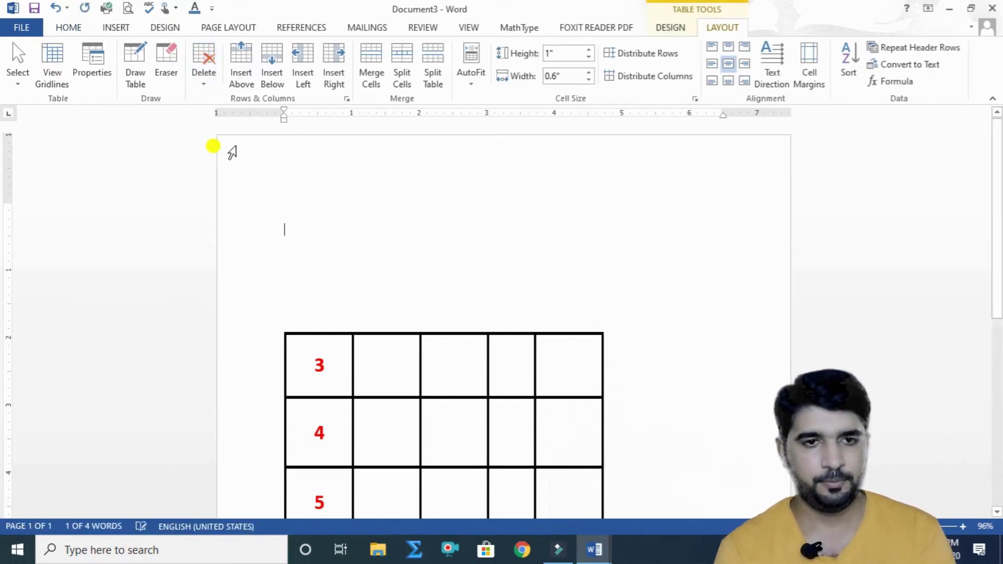
left_click(279, 327)
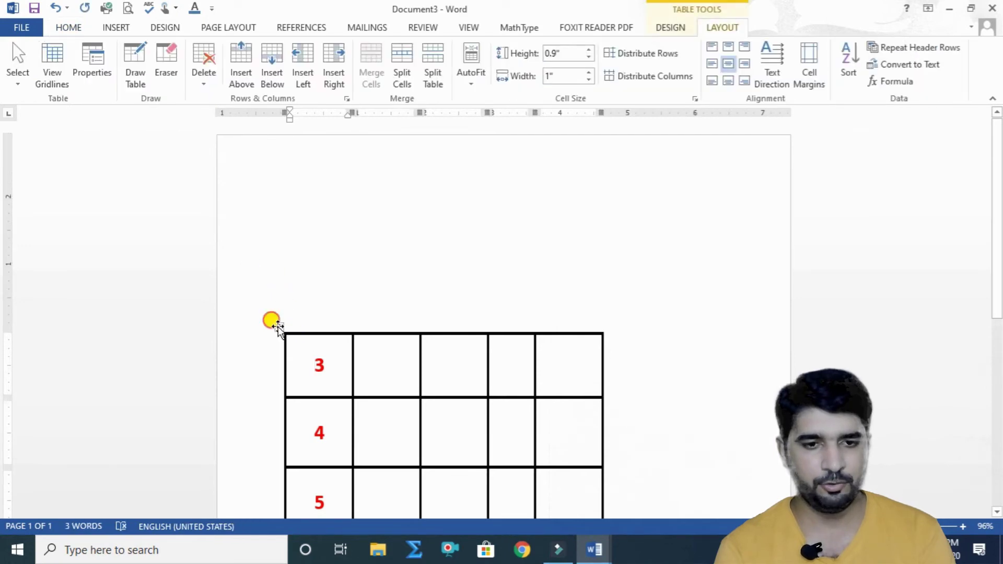
left_click(202, 74)
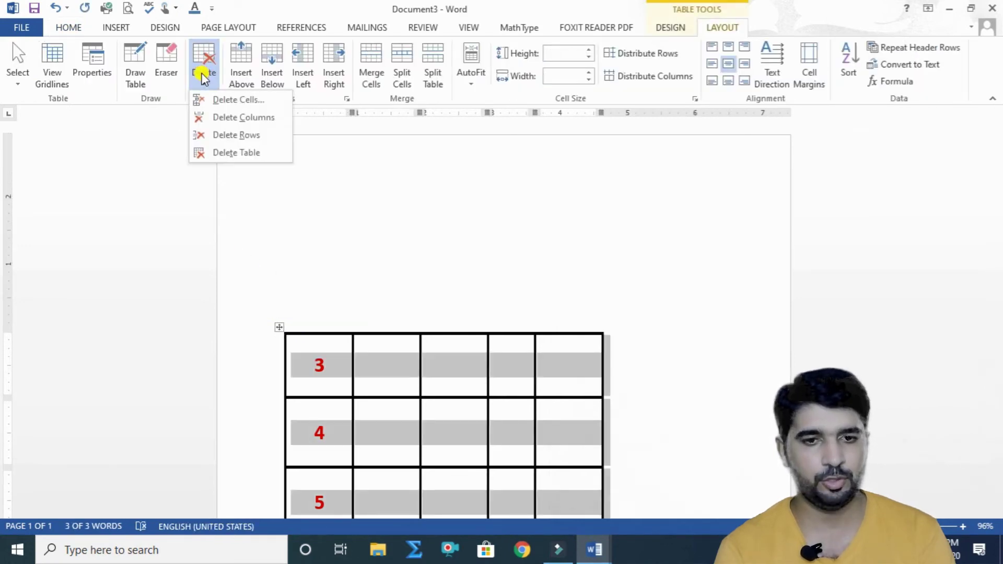
left_click(226, 152)
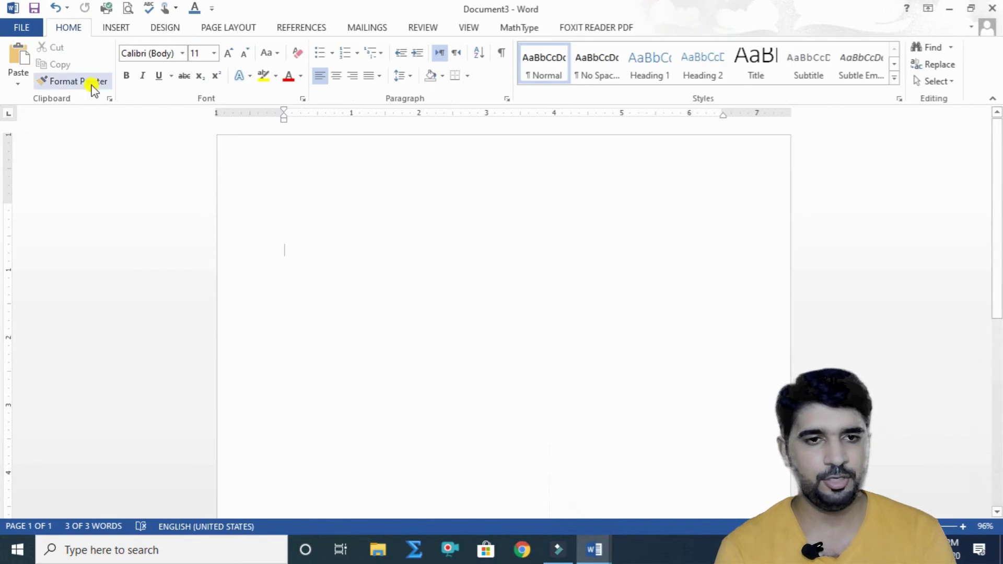
Insert a new 9-column, 3-row table
left_click(115, 28)
left_click(96, 67)
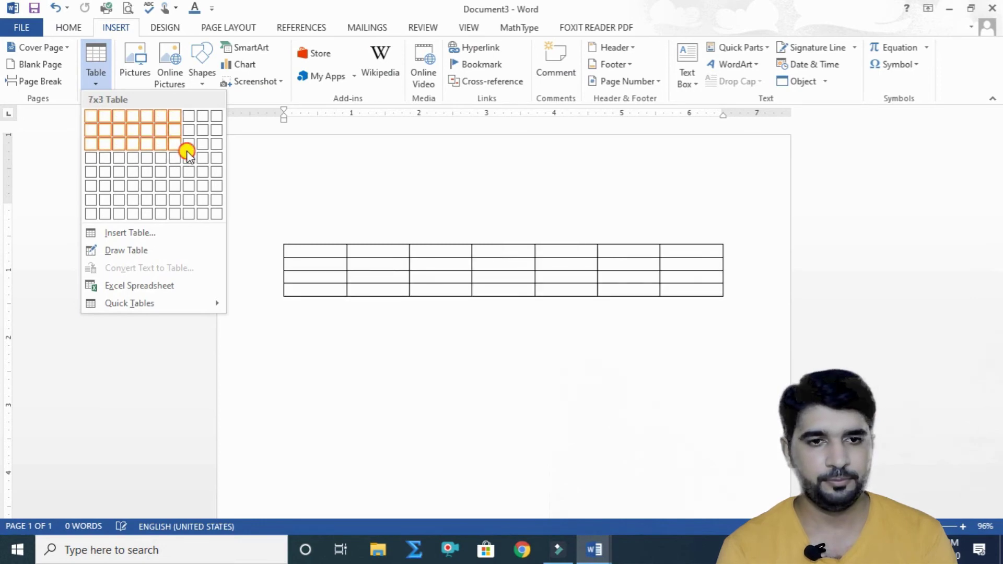
left_click(201, 152)
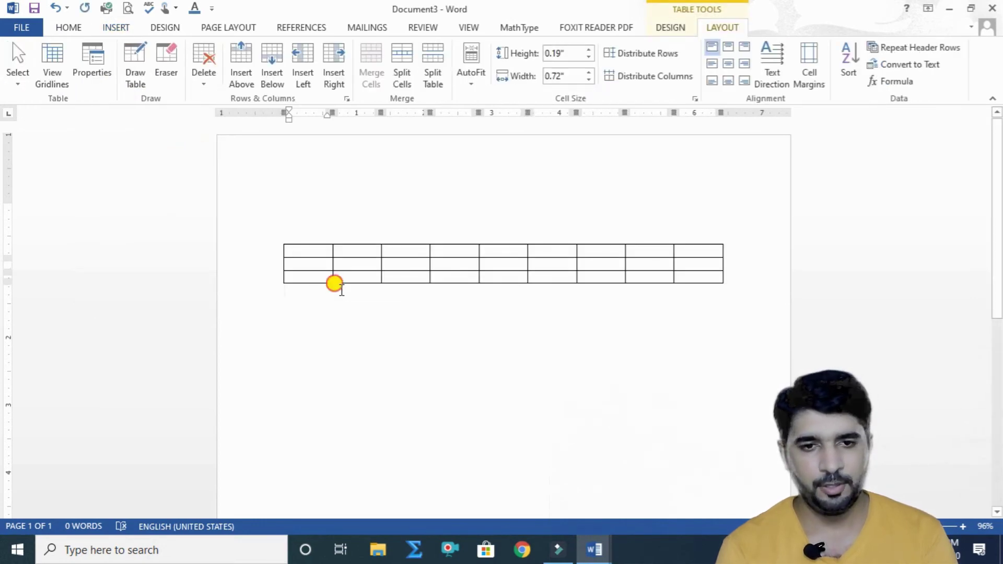
Split the new table above its second row
left_click(334, 285)
left_click(305, 263)
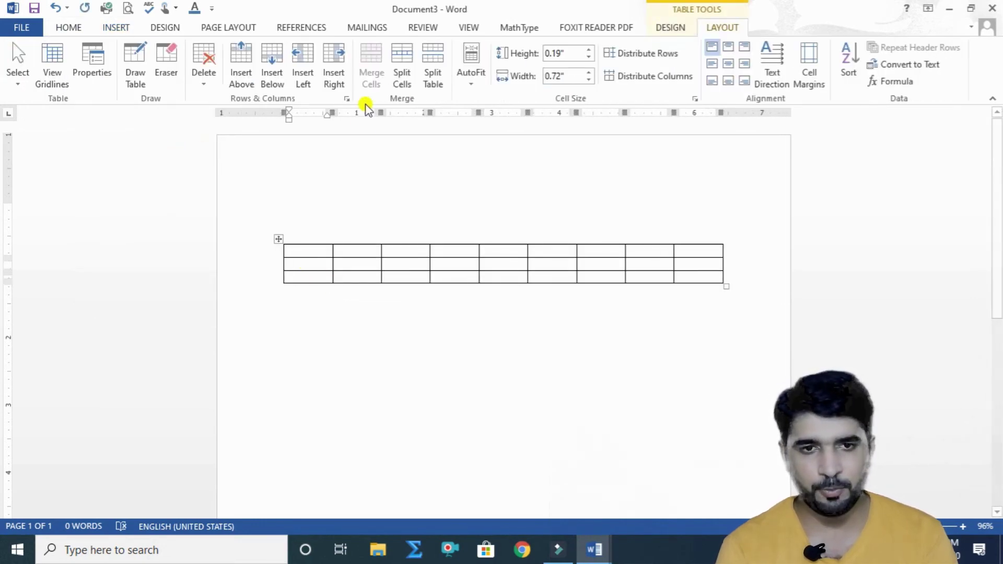
left_click(439, 74)
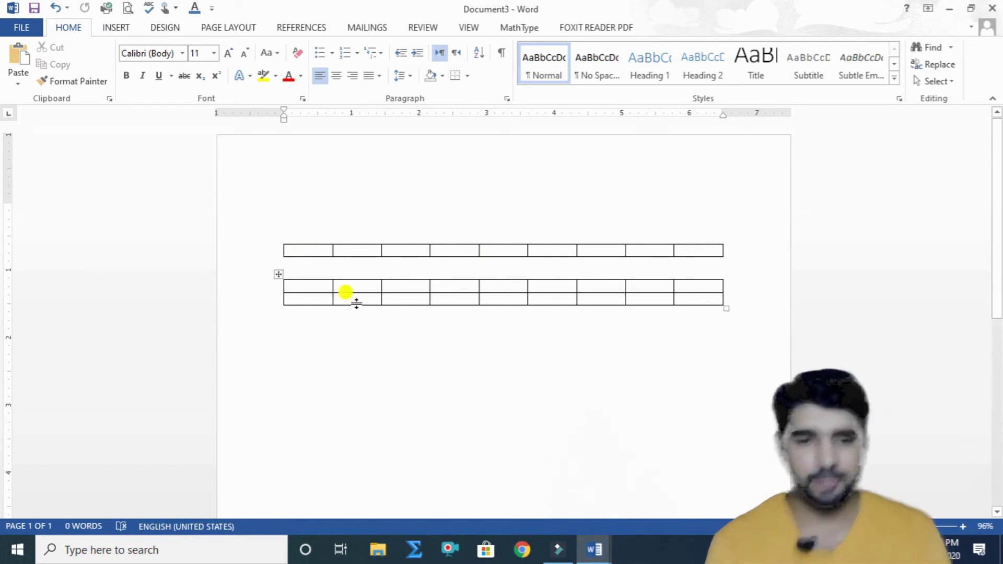
Insert several empty lines above the lower two-row table, pushing it below the one-row table
left_click(312, 301)
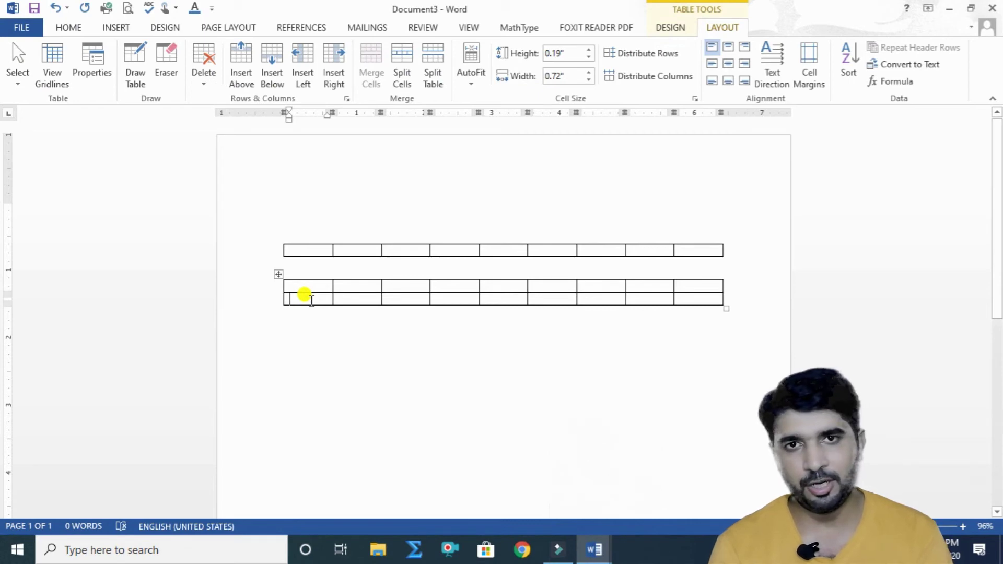
left_click(295, 267)
key("Return")
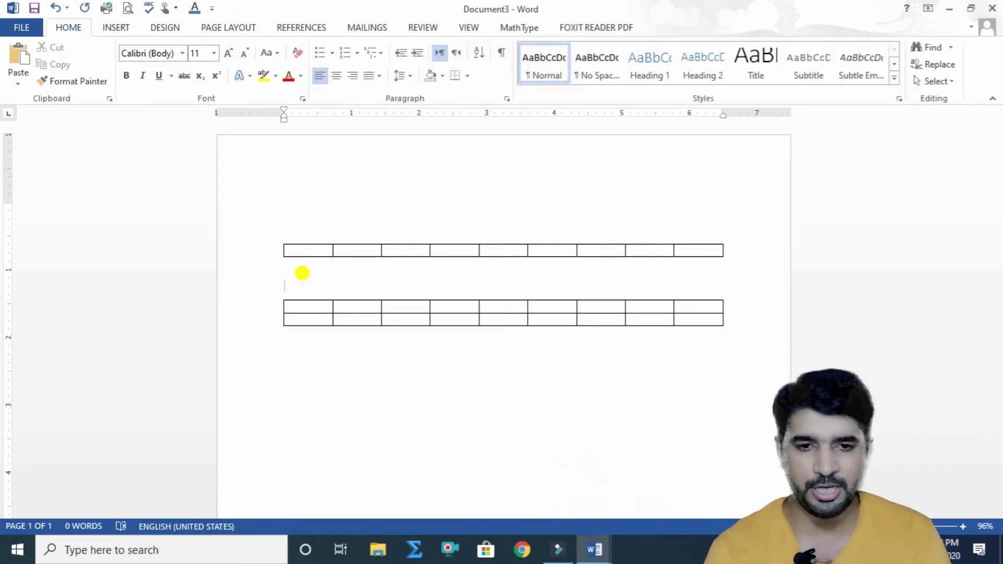
key("Return")
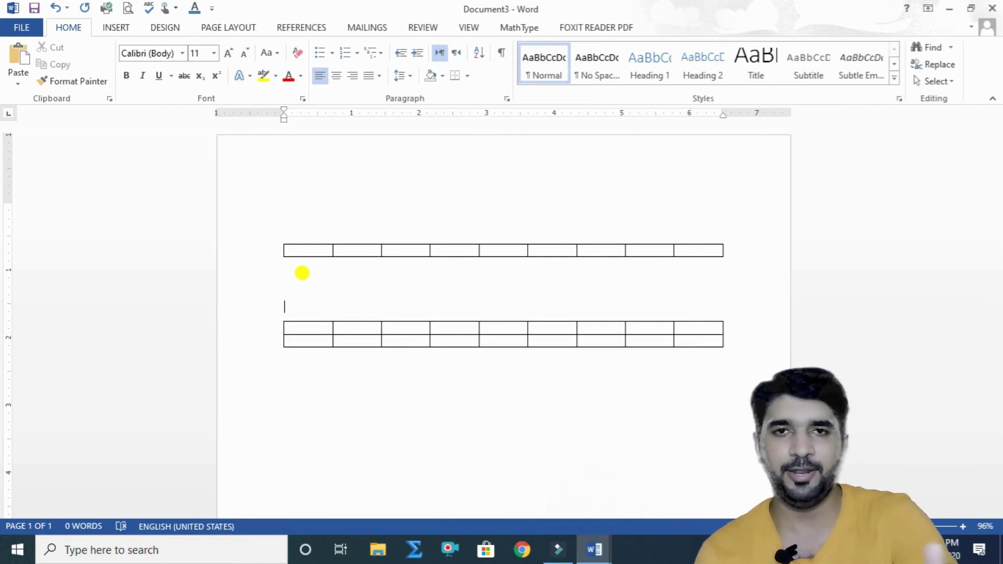
key("Return")
key("Return")
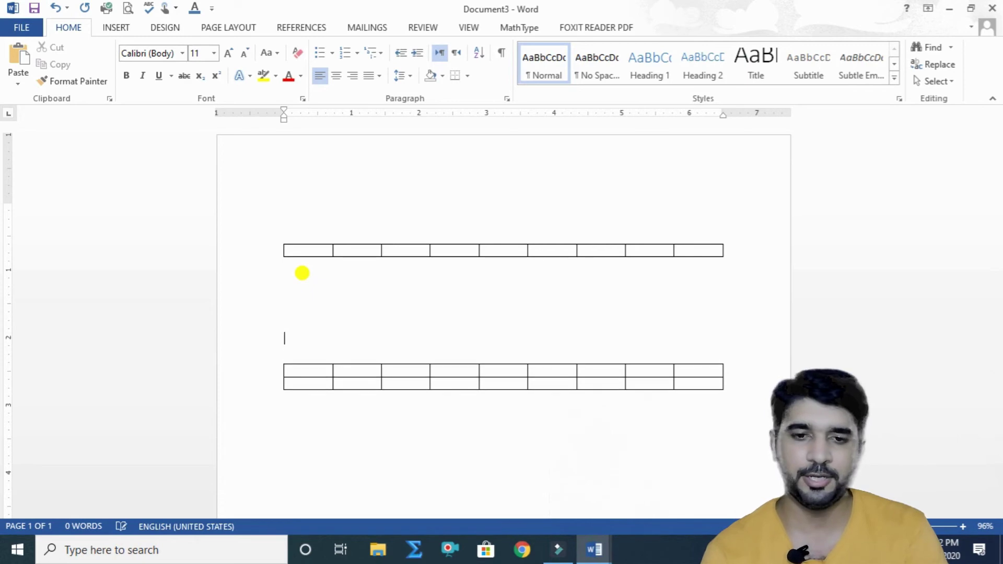
key("Return")
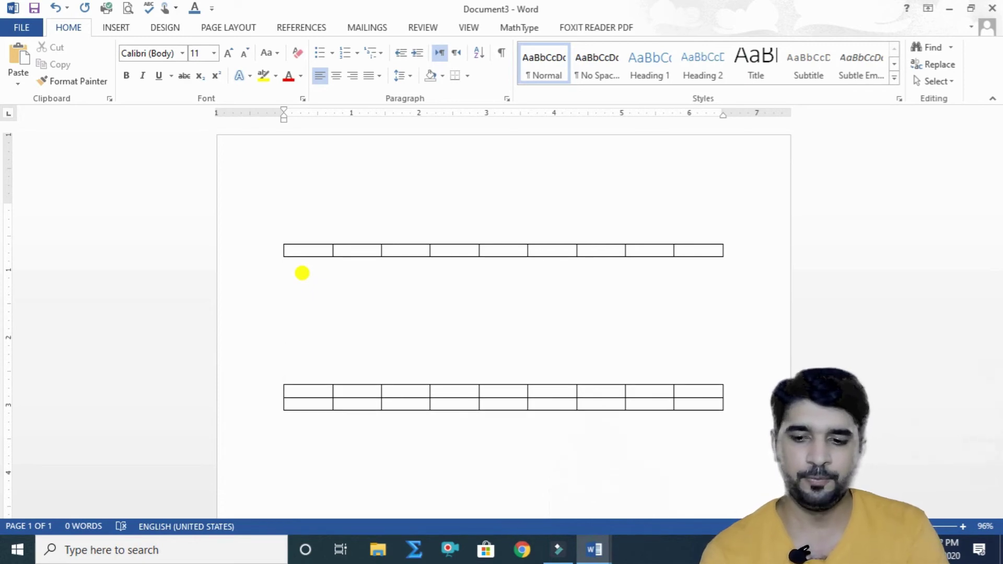
key("Delete")
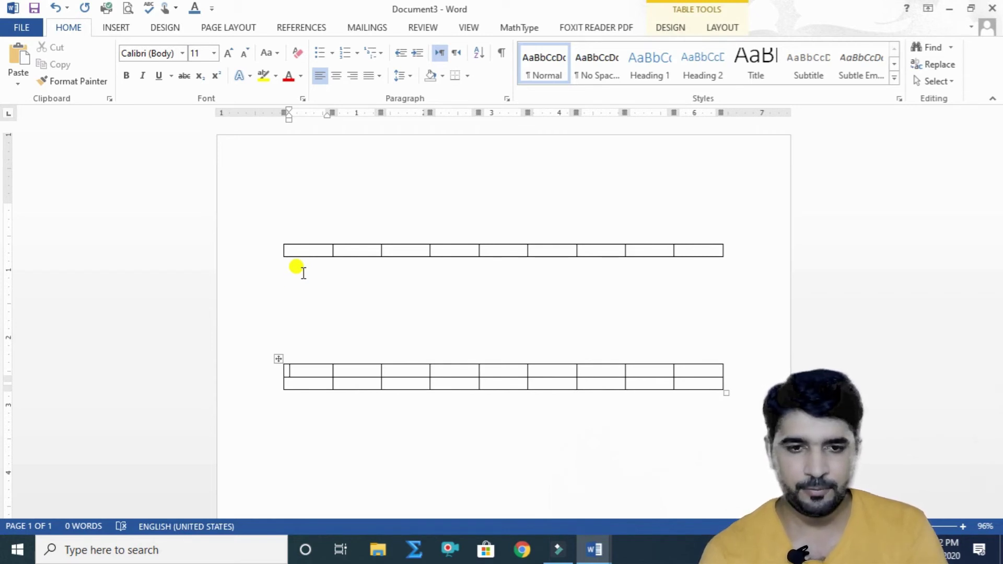
Delete the empty lines between the two tables until they merge, then select the whole table
left_click(315, 335)
key("Delete")
key("Delete")
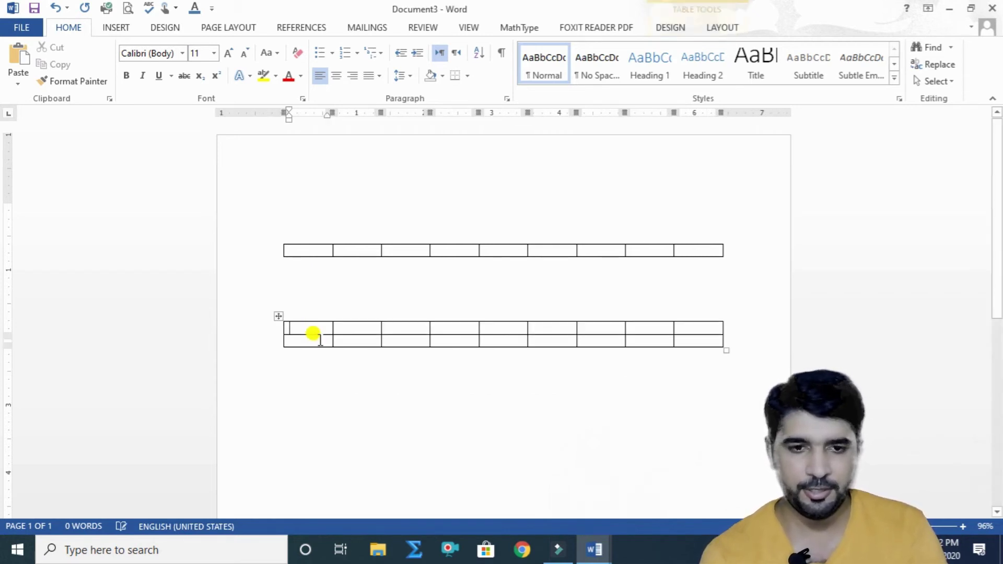
left_click(296, 283)
key("Delete")
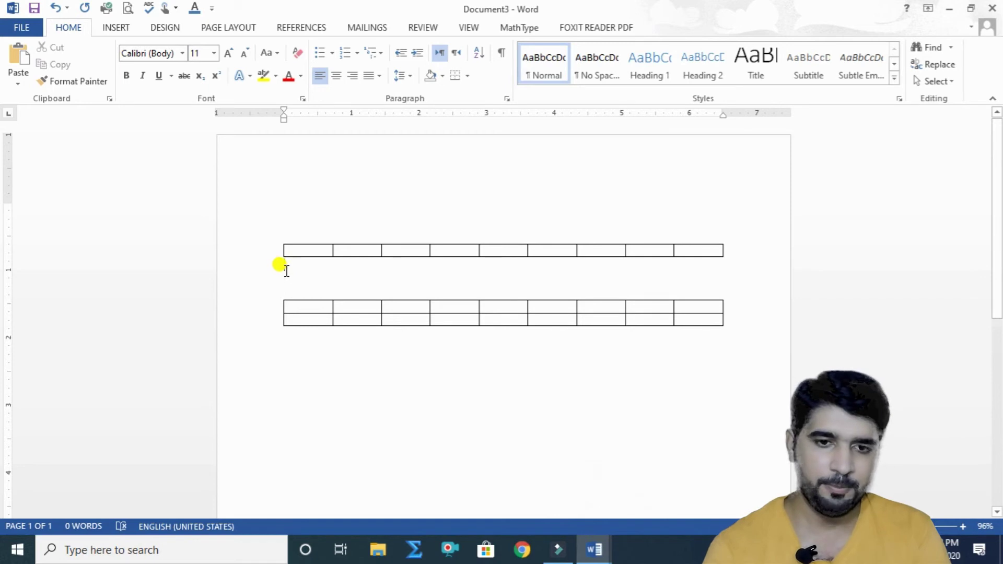
key("Delete")
key("Delete")
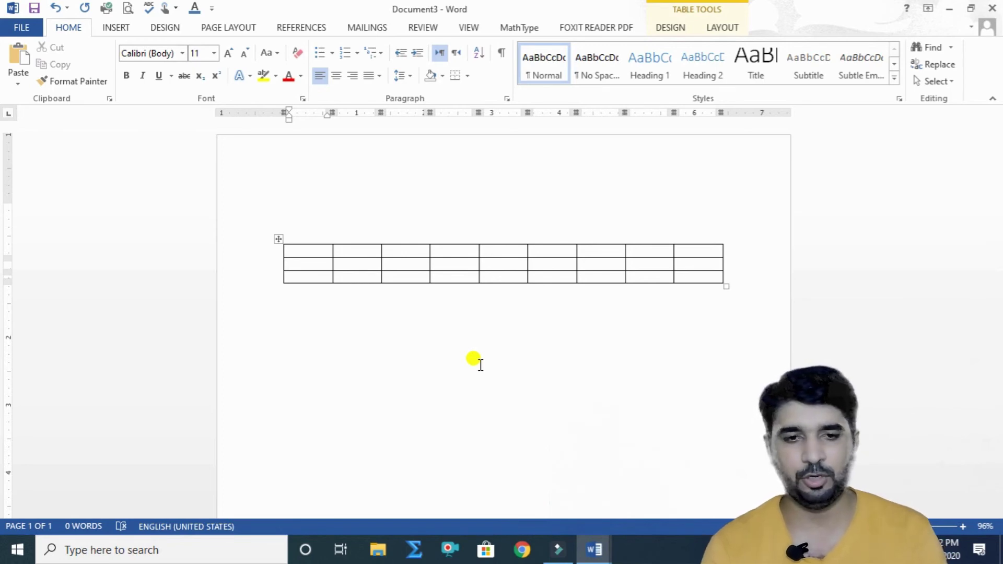
left_click(277, 237)
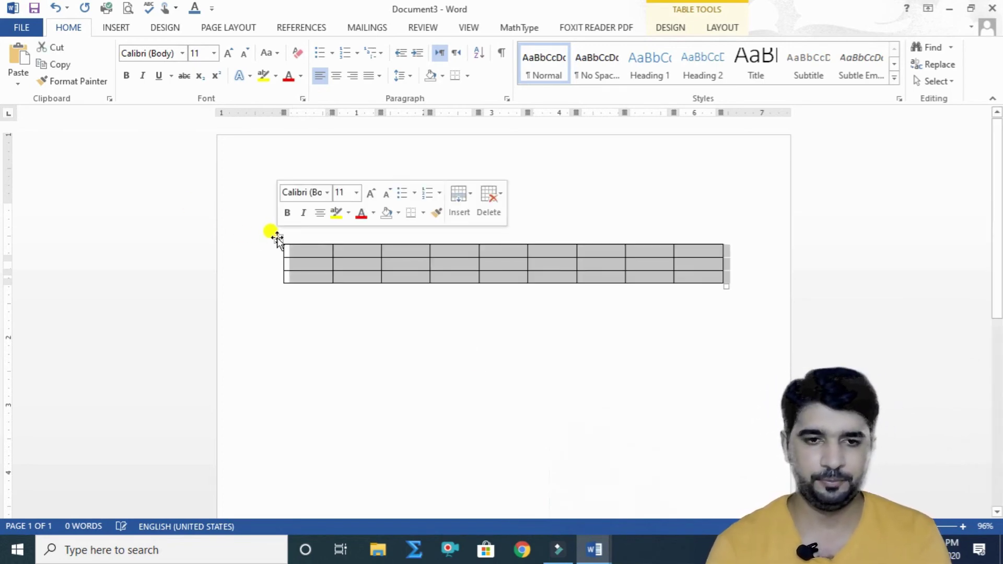
Show the Table Tools Layout options and place the caret in a cell of the 9×3 table
left_click(723, 29)
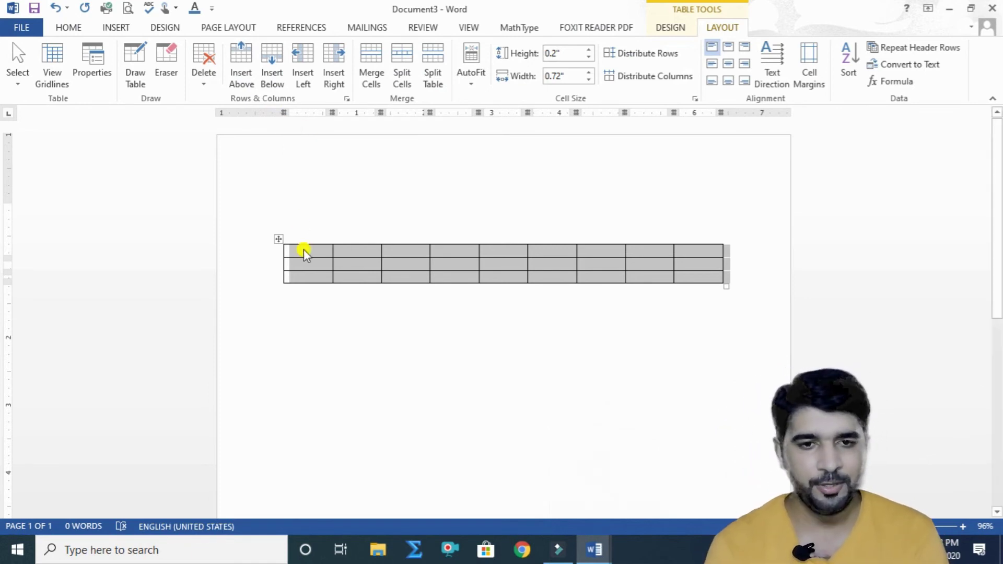
left_click(362, 264)
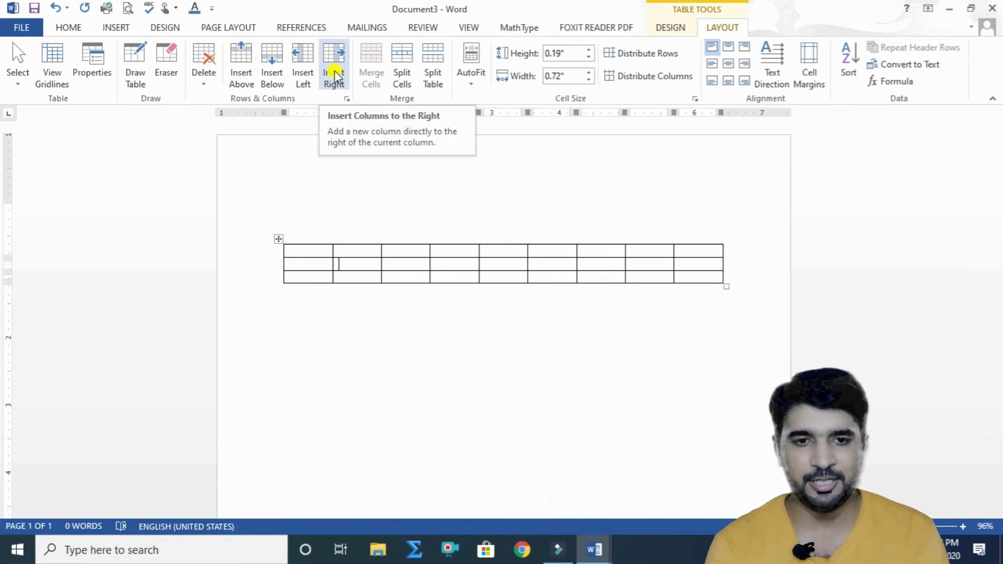
Enter R in row 1, column 2, try inserting columns right and left, undo, then add F below R
left_click(357, 249)
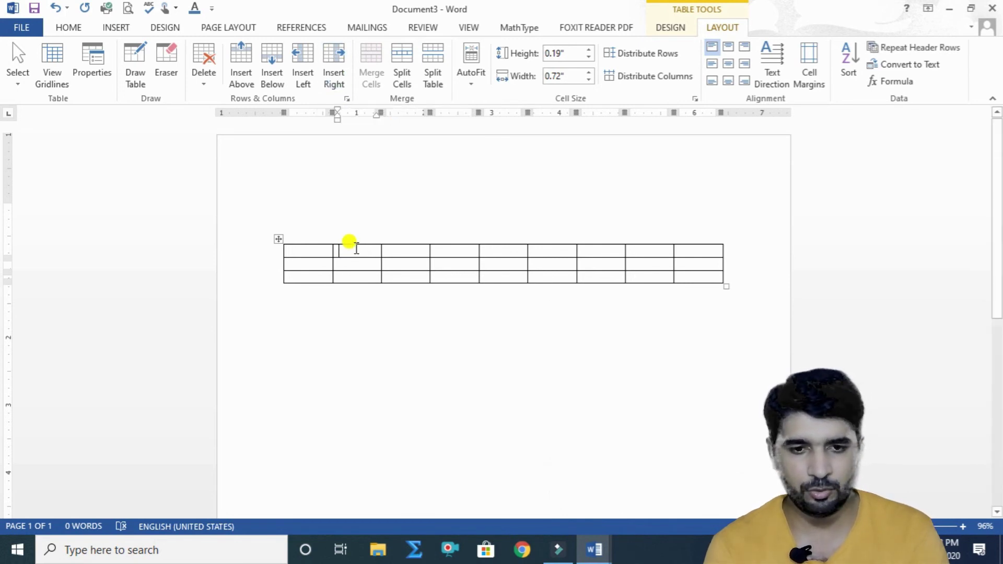
type("R")
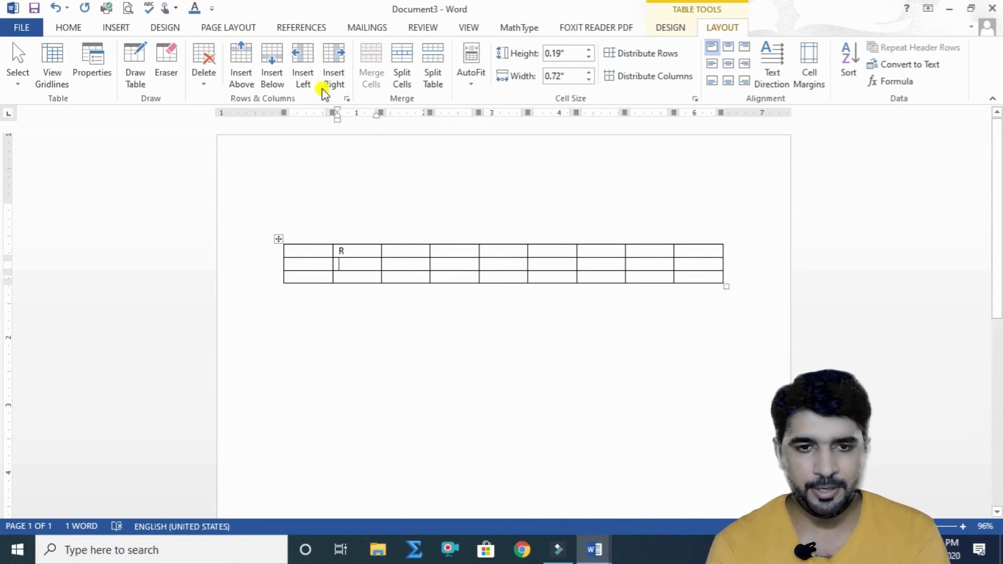
left_click(333, 63)
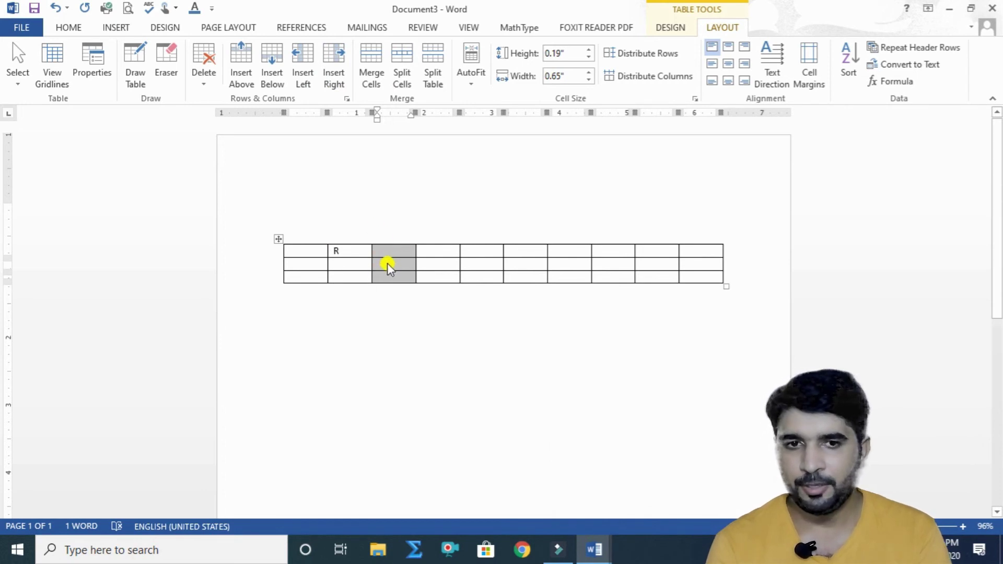
left_click(345, 250)
left_click(303, 55)
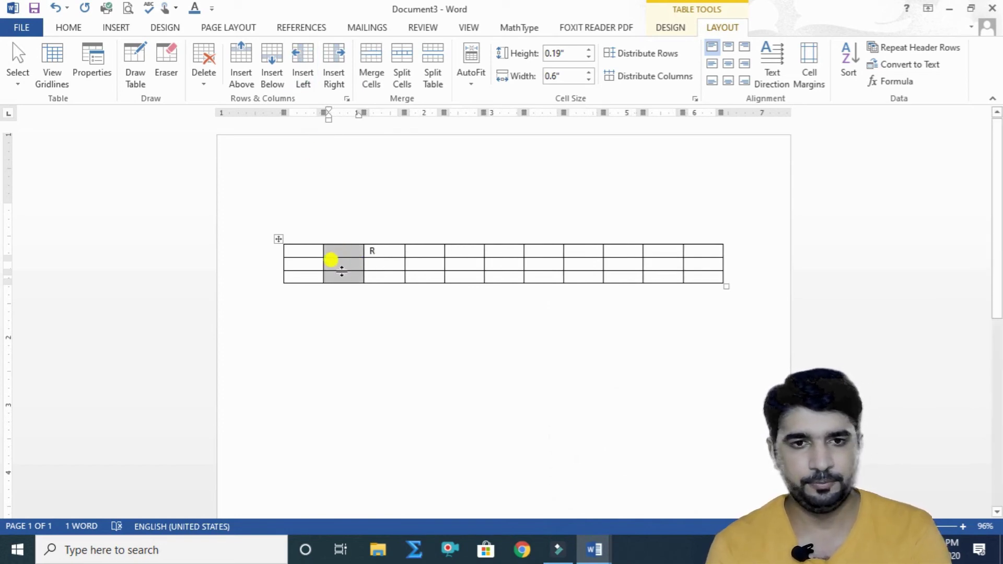
key("ctrl+z")
key("ctrl+z")
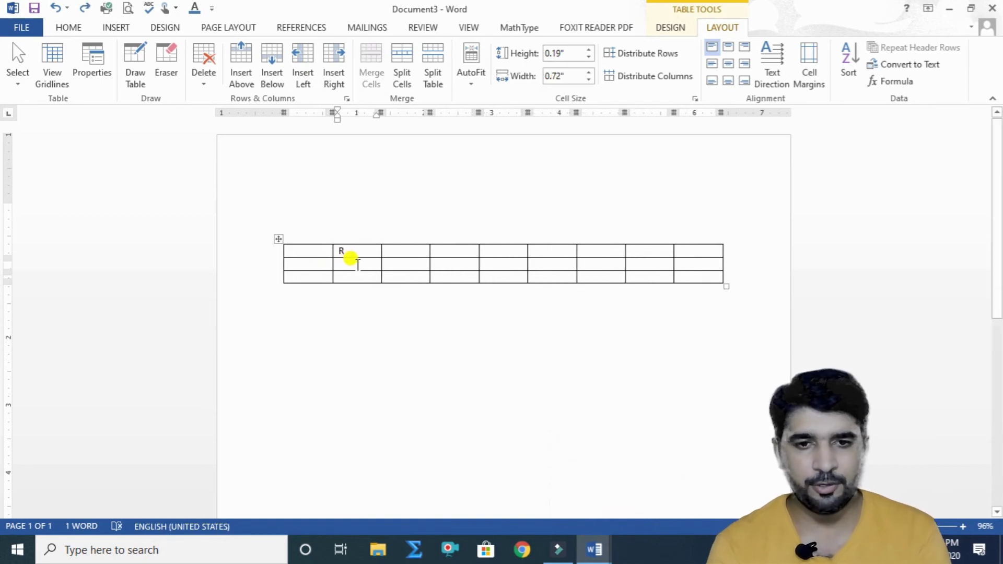
type("F")
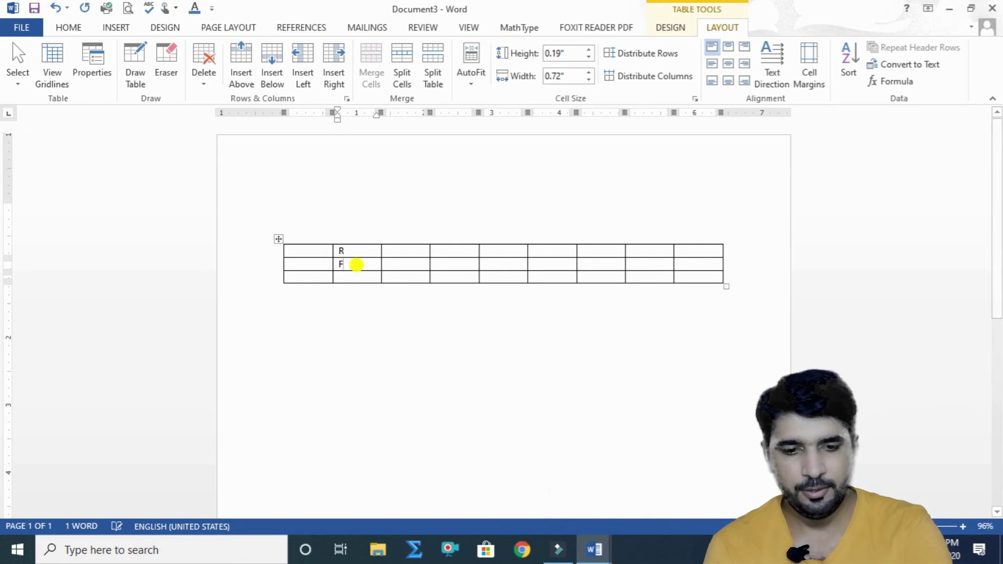
Add an empty row below the F row, then insert and delete a row above it, leaving four rows
left_click(273, 69)
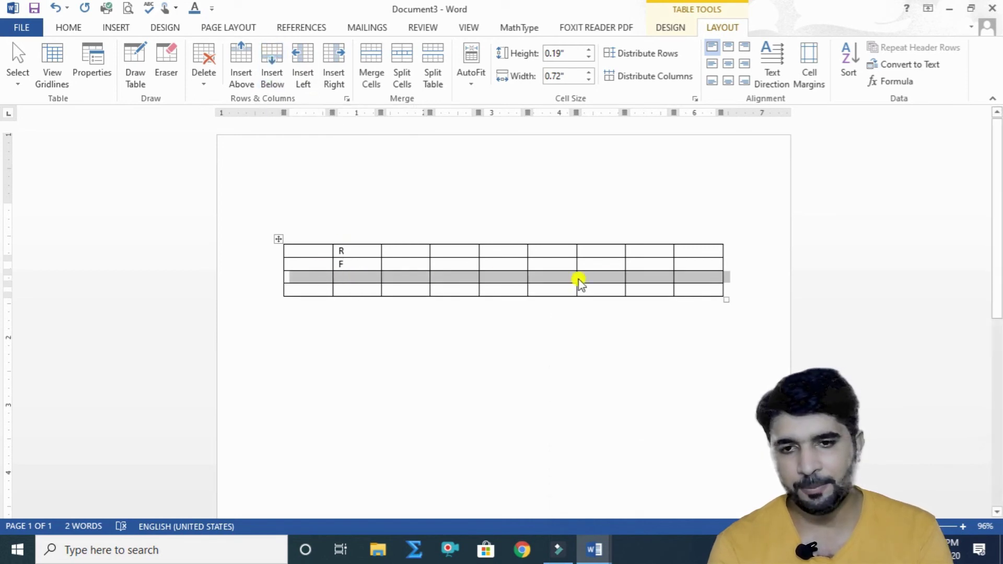
left_click(366, 263)
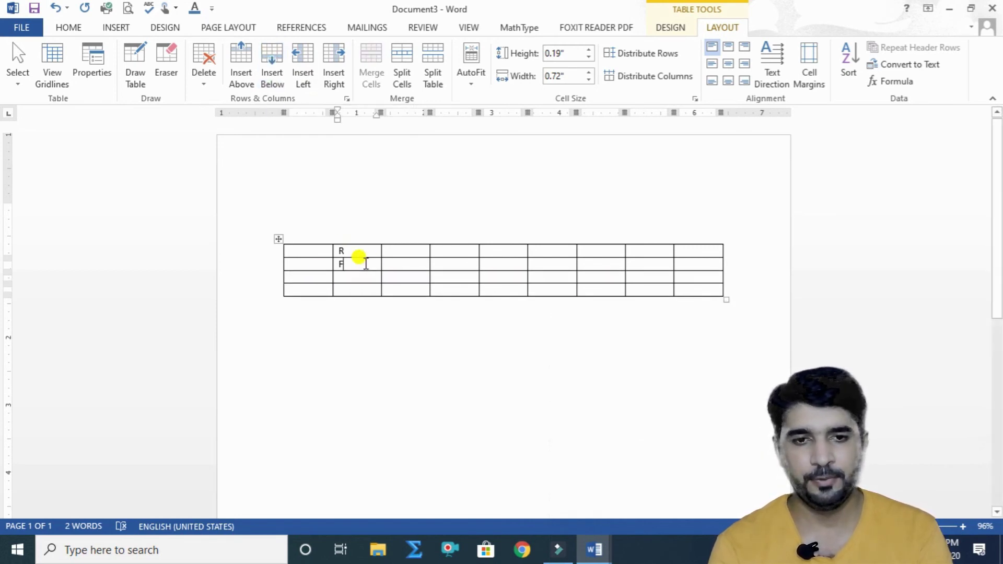
left_click(237, 58)
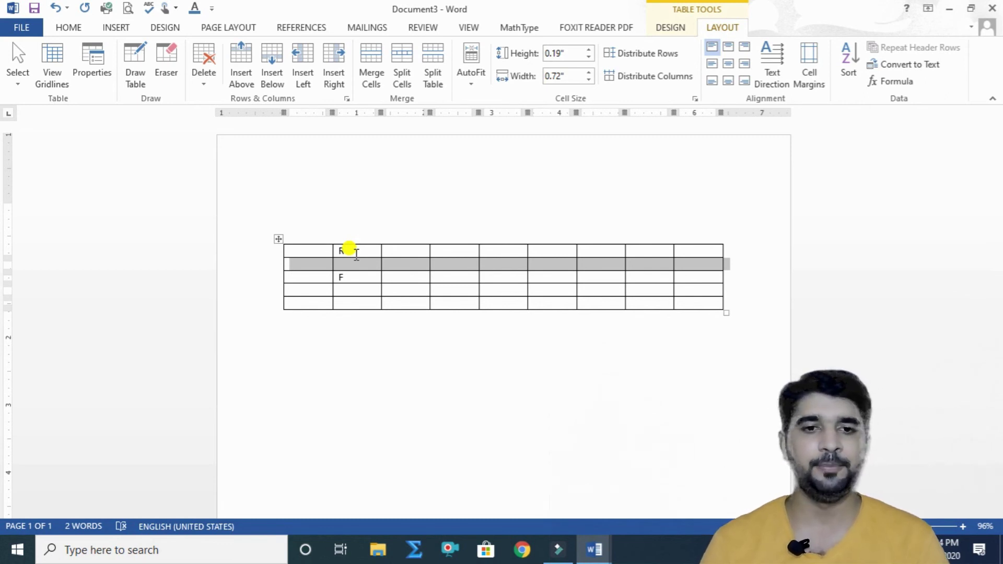
key("BackSpace")
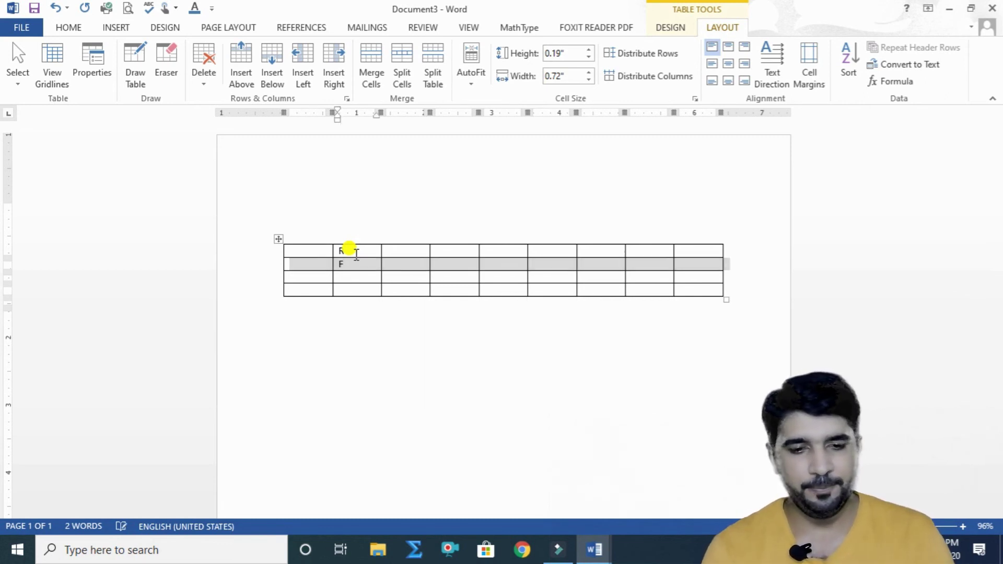
Delete the F cell using Delete Cells with Shift cells left, leaving only R
left_click(206, 82)
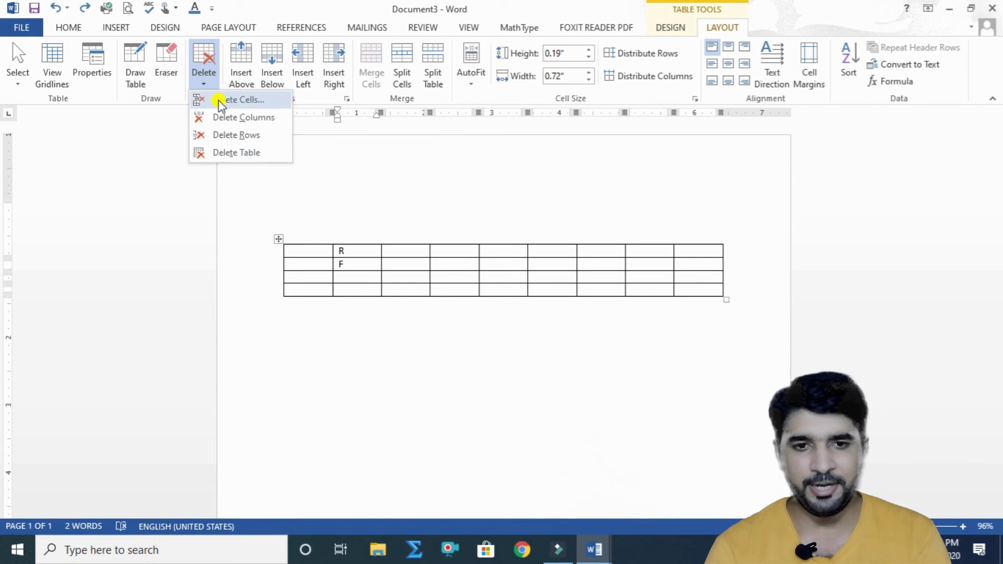
left_click(370, 264)
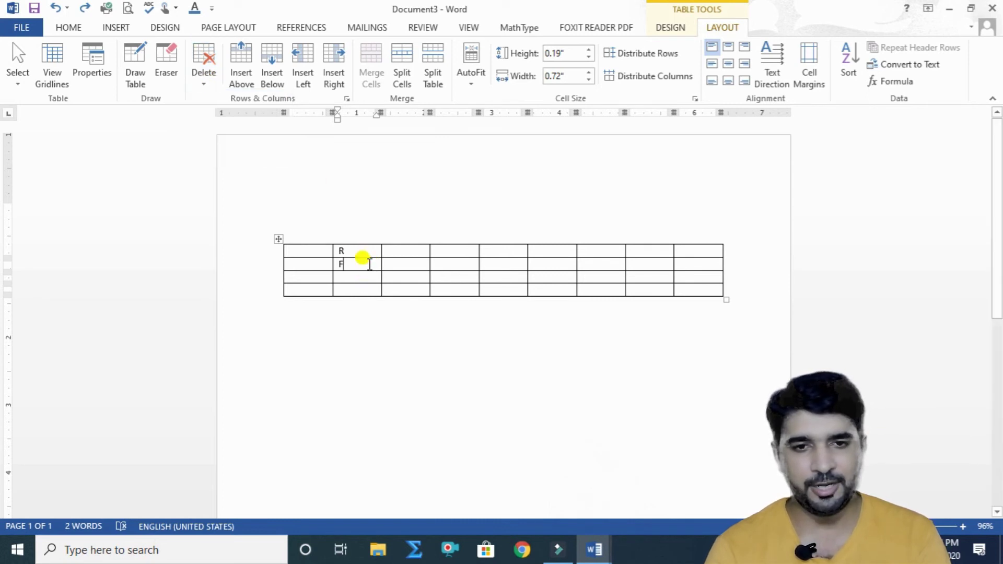
left_click(204, 81)
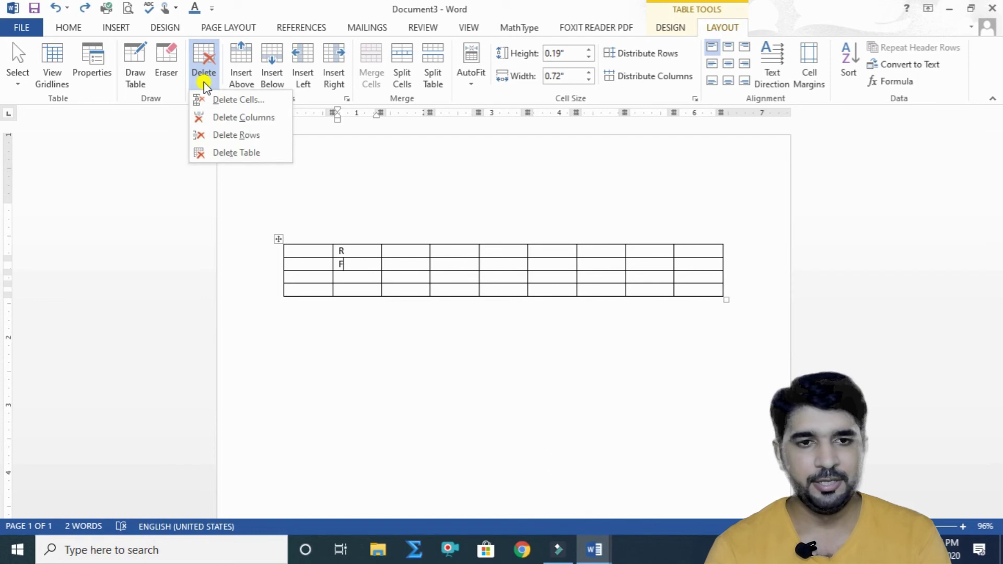
left_click(230, 100)
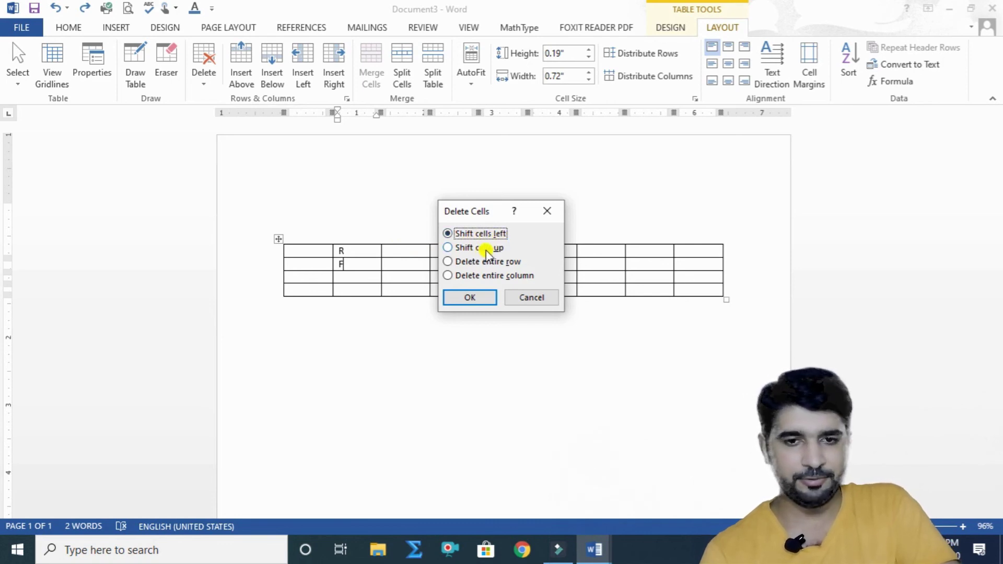
left_click(469, 297)
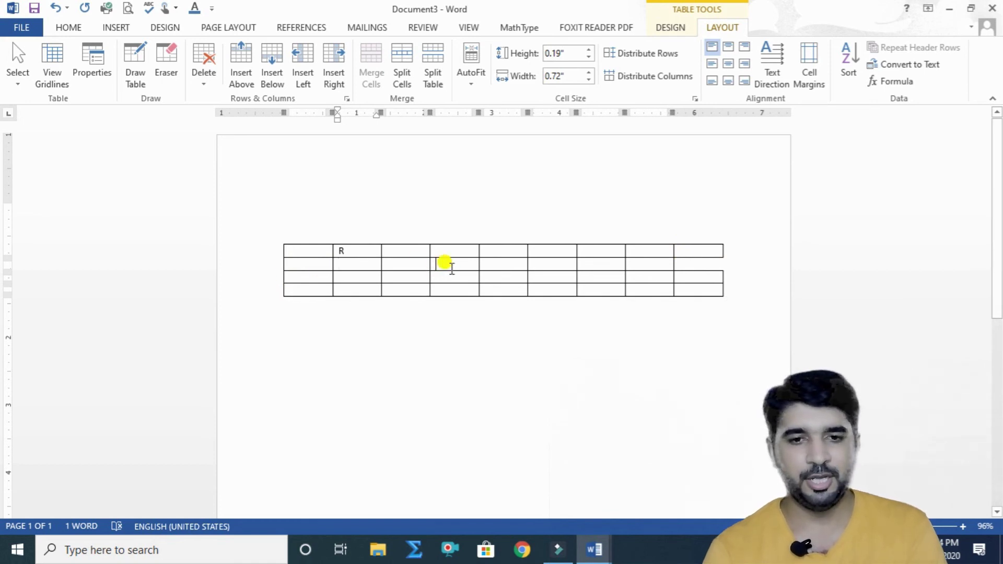
left_click(202, 85)
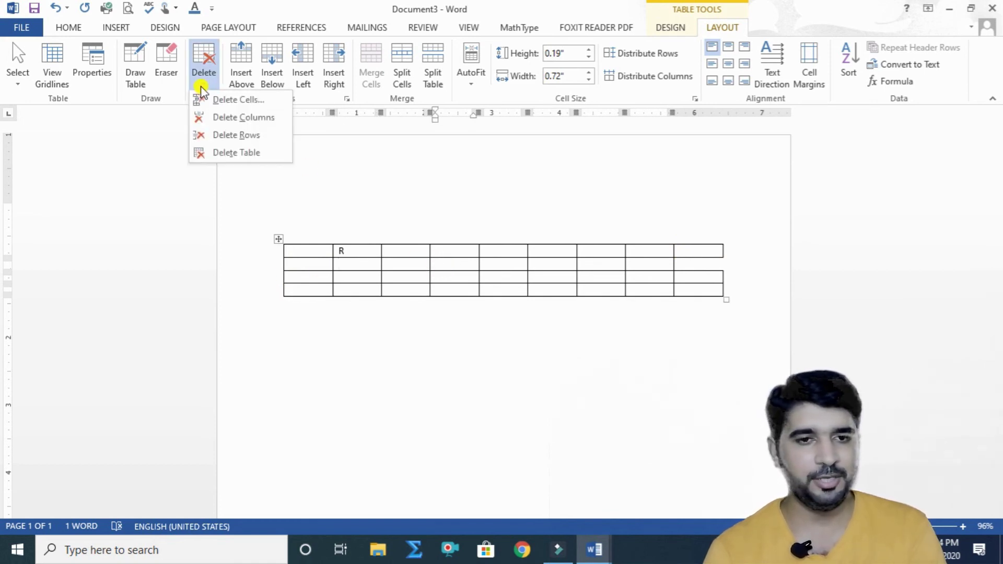
left_click(233, 134)
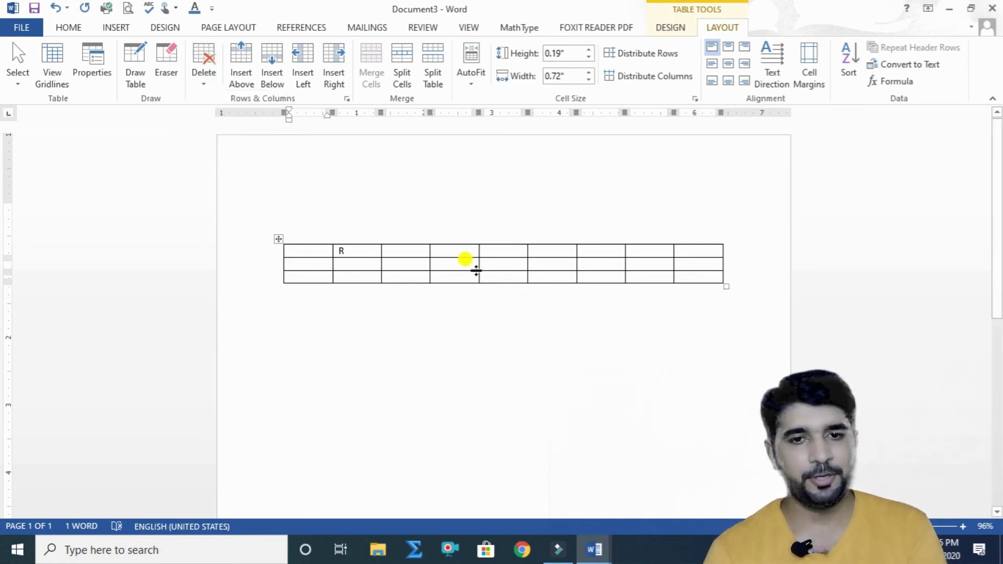
left_click(207, 84)
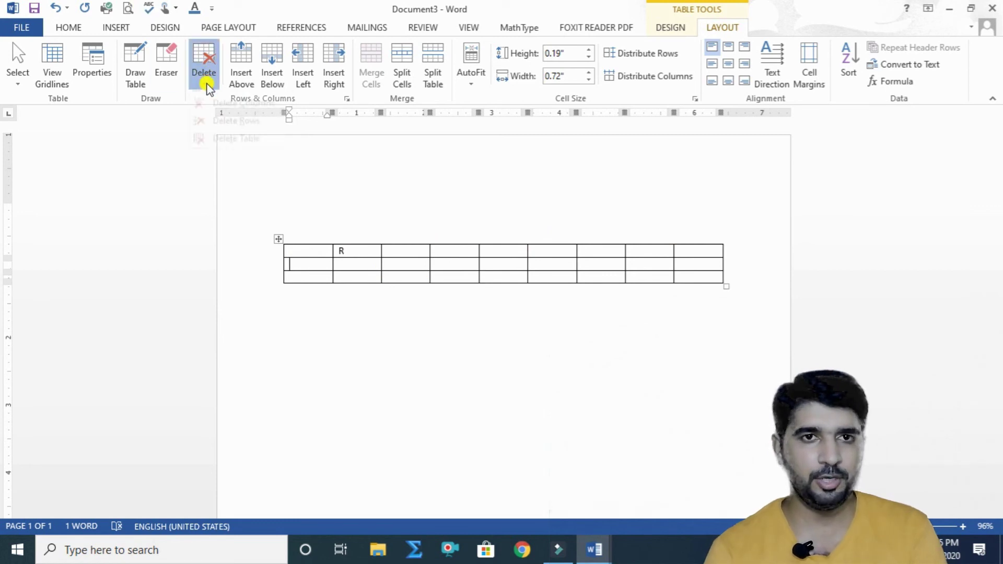
left_click(232, 135)
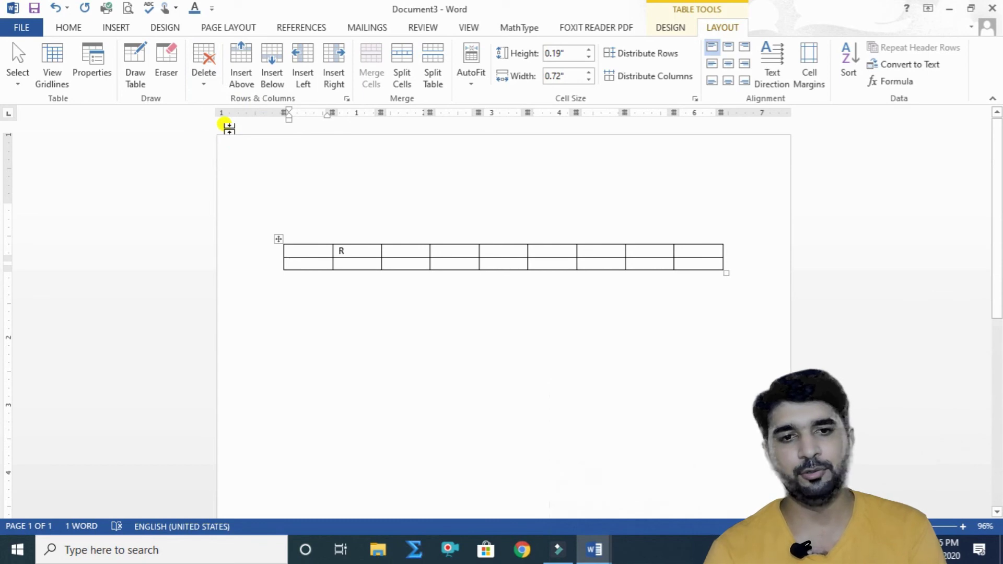
key("ctrl+z")
key("ctrl+z")
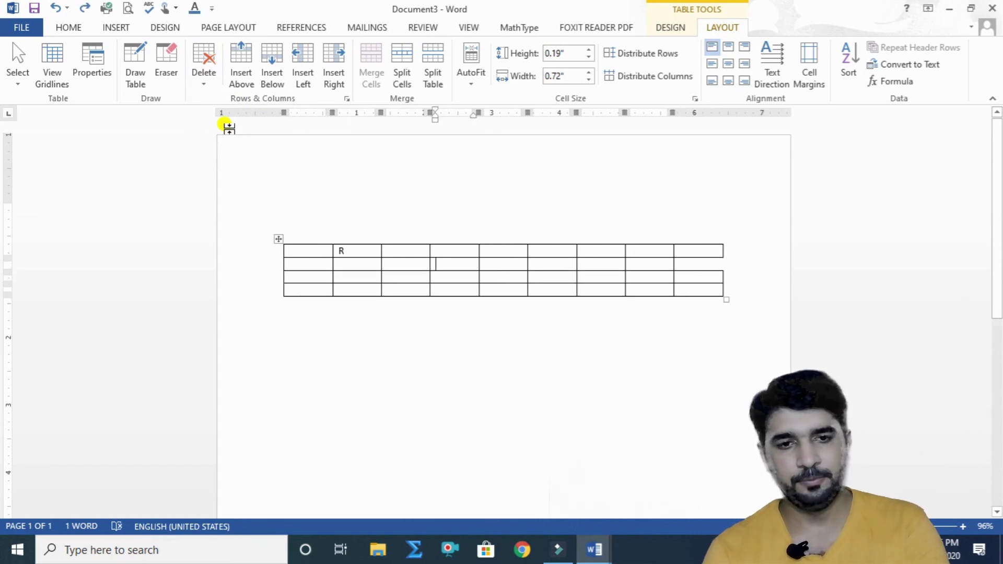
left_click(277, 240)
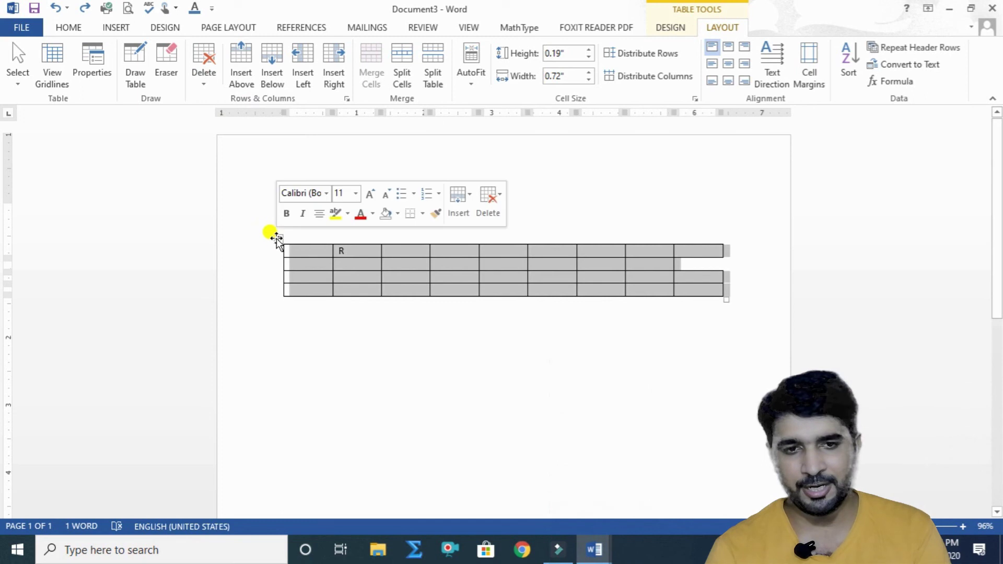
left_click(202, 81)
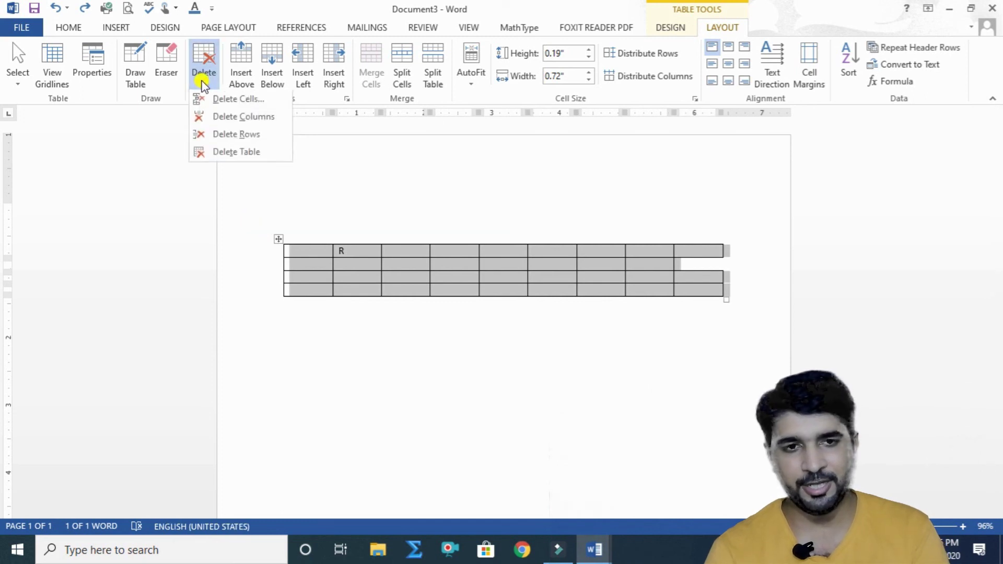
left_click(230, 153)
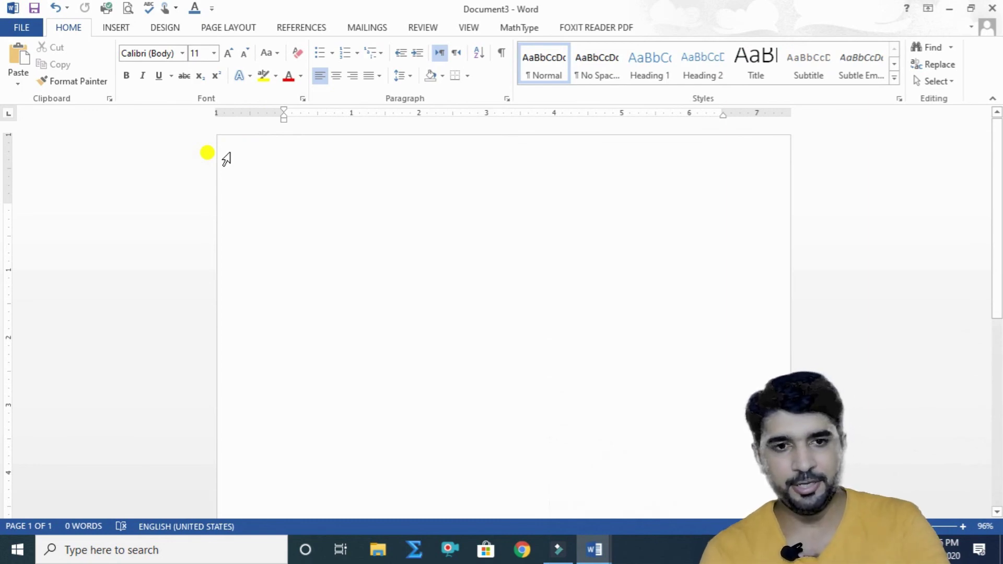
key("ctrl+z")
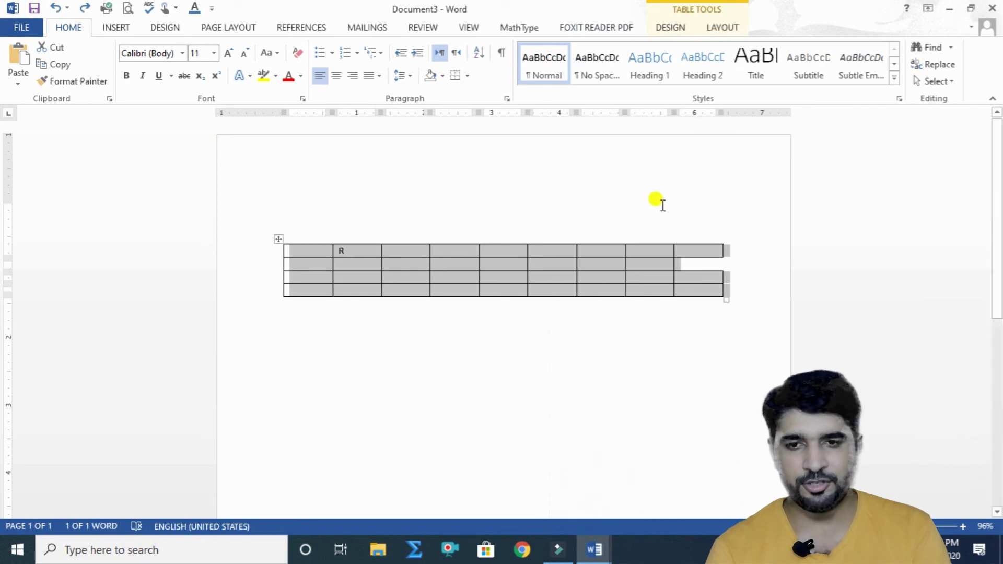
Switch to the Table Tools Layout options and select the whole table
left_click(727, 30)
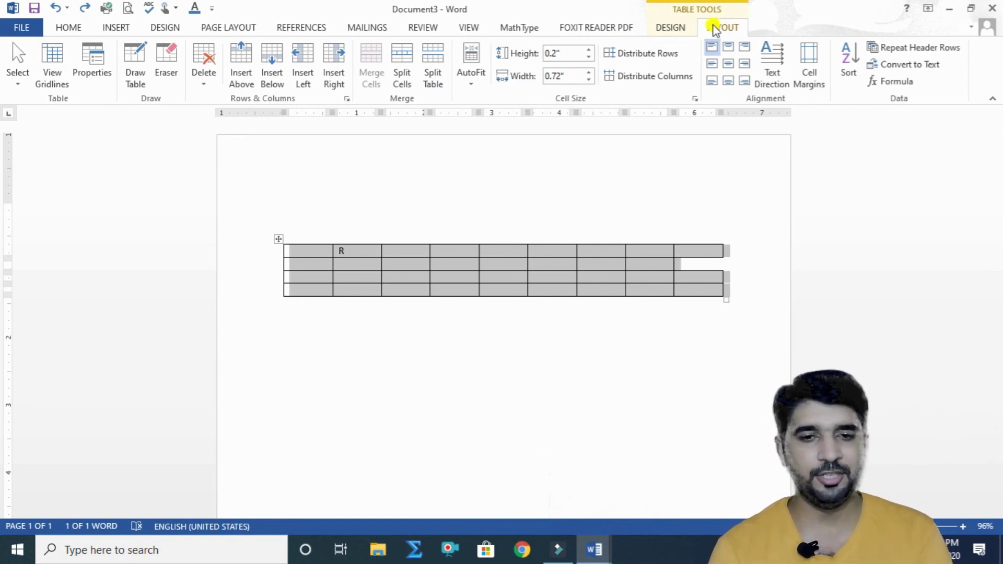
left_click(335, 183)
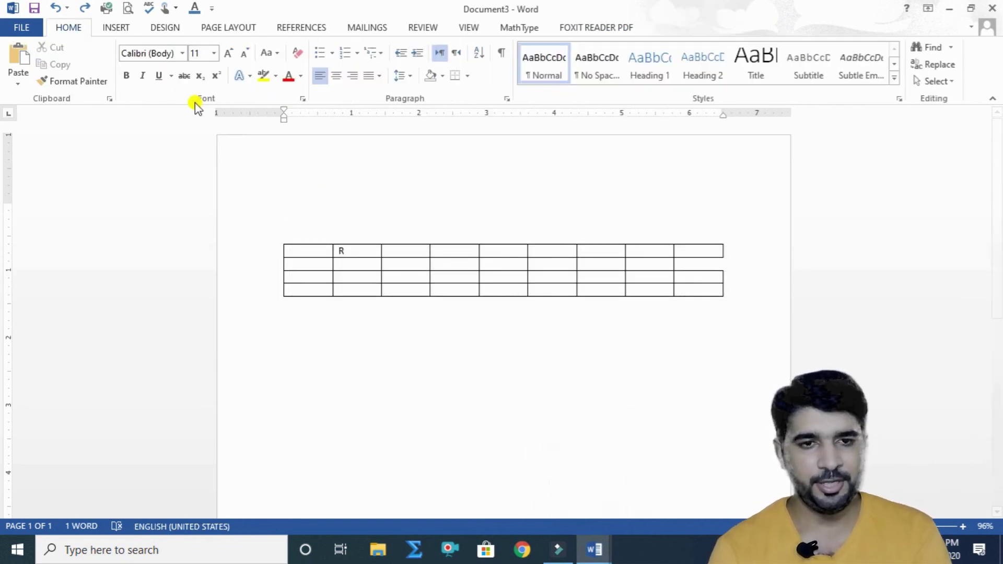
left_click(277, 239)
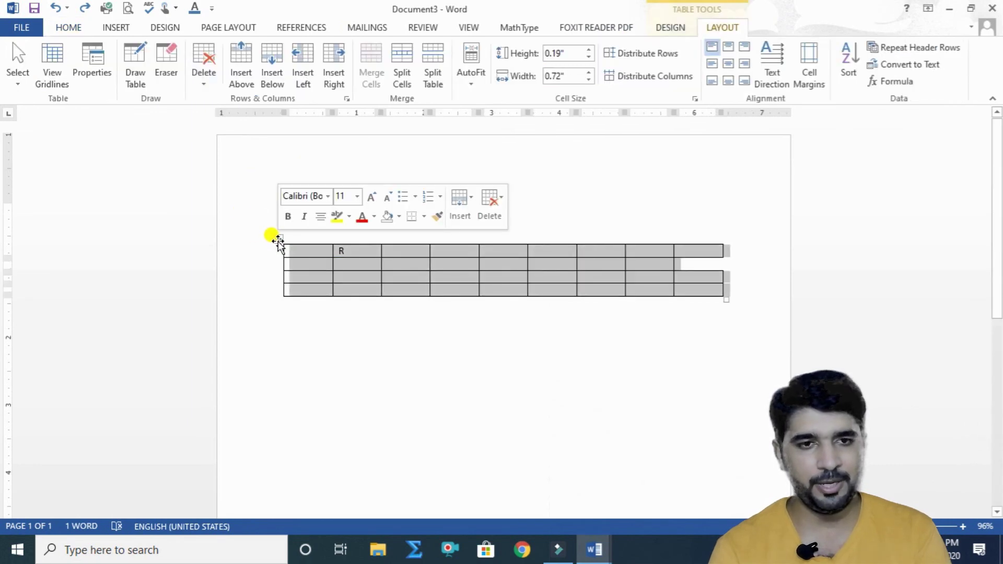
Erase partitions to merge cells in columns one, four and six and the top cells of columns seven–eight
left_click(163, 68)
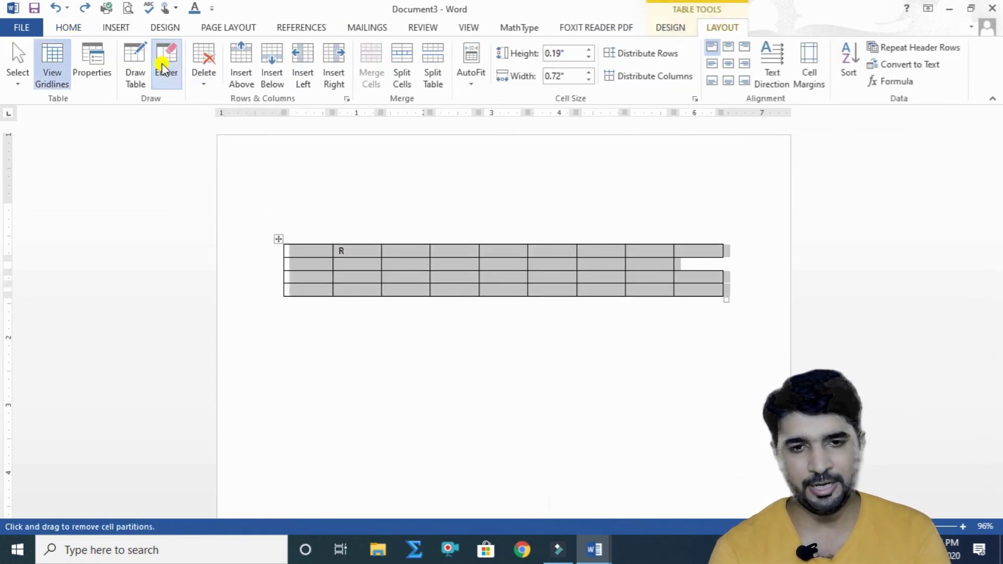
left_click(400, 243)
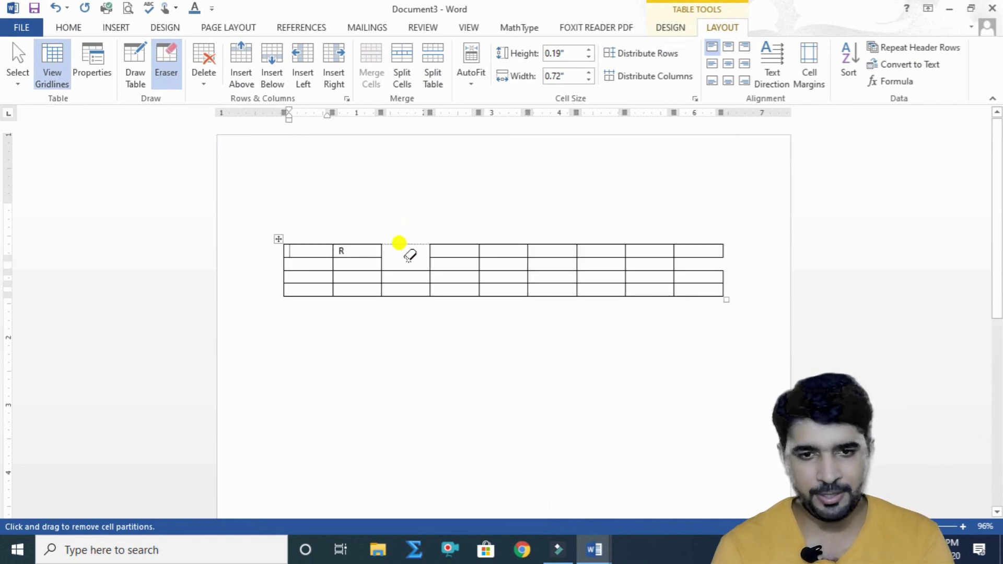
left_click_drag(708, 311, 701, 274)
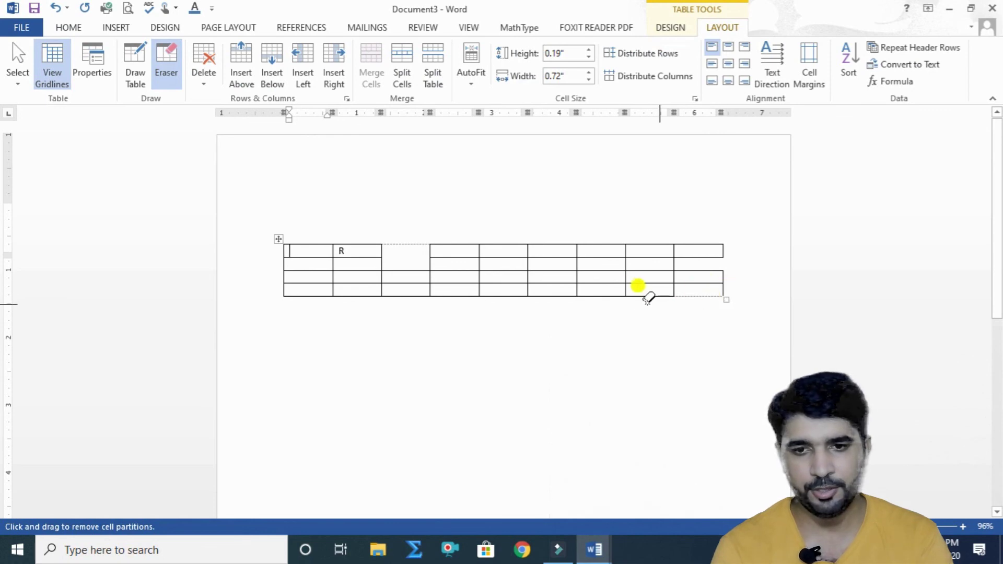
left_click_drag(555, 312, 551, 251)
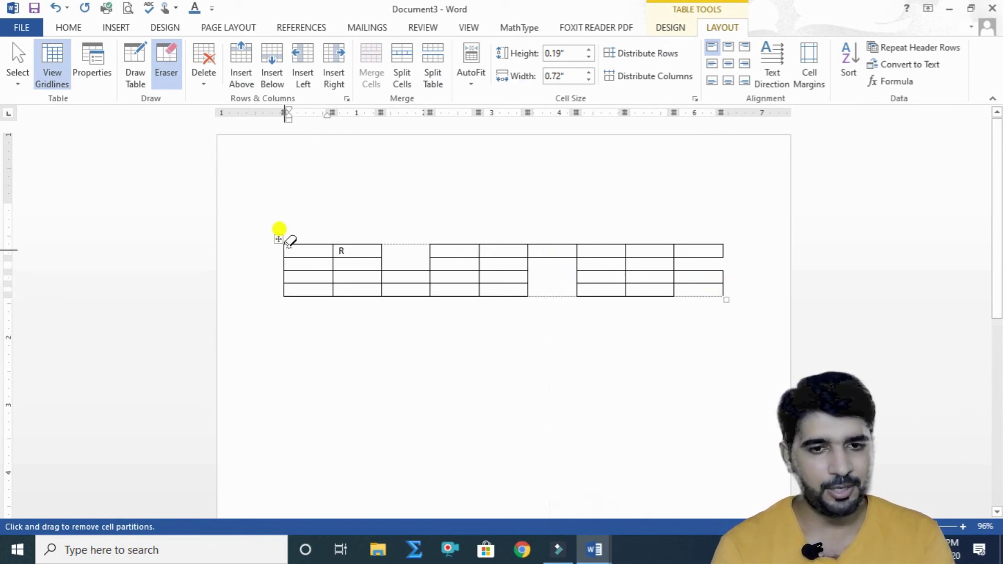
left_click_drag(300, 258, 306, 276)
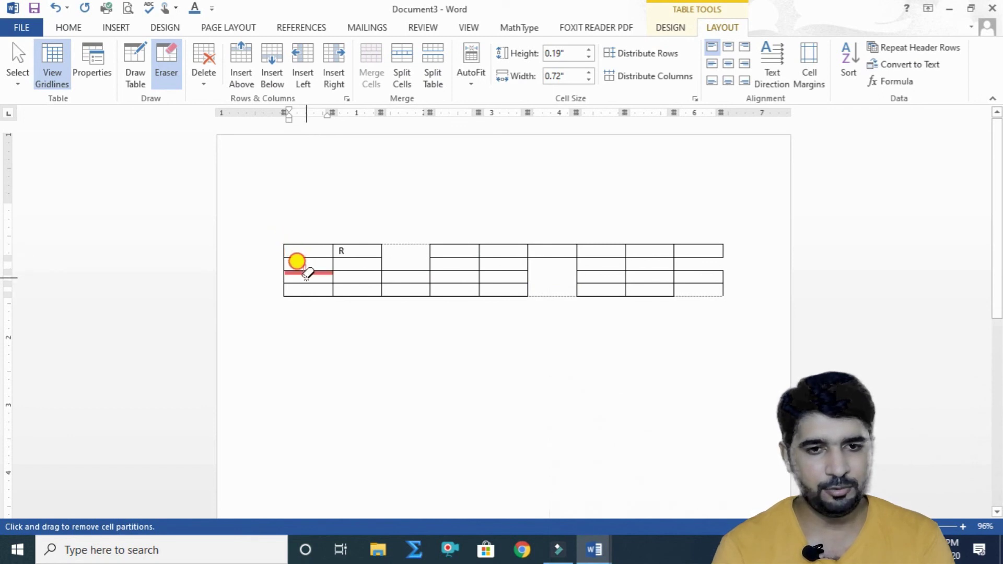
left_click_drag(466, 275, 460, 271)
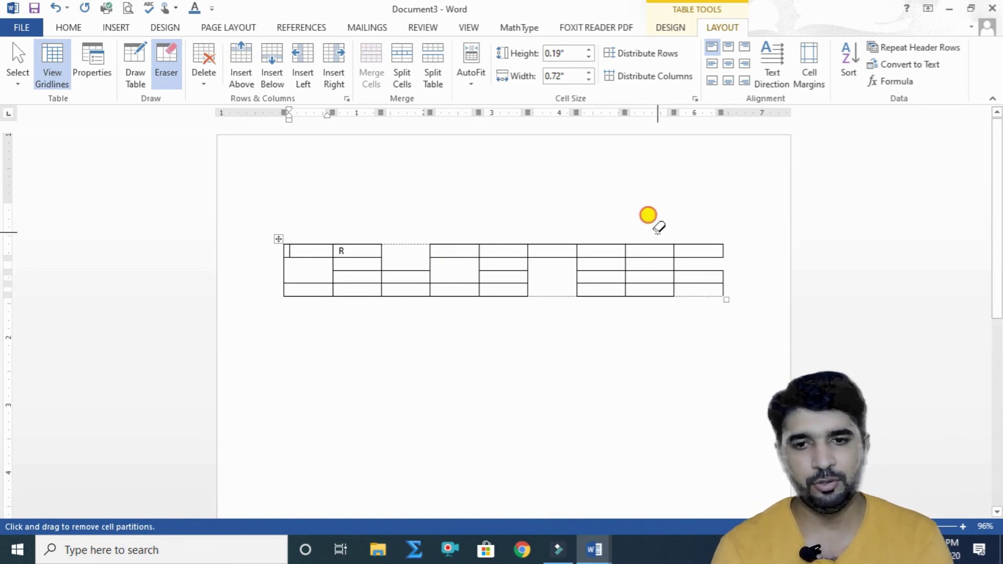
left_click_drag(648, 244, 601, 247)
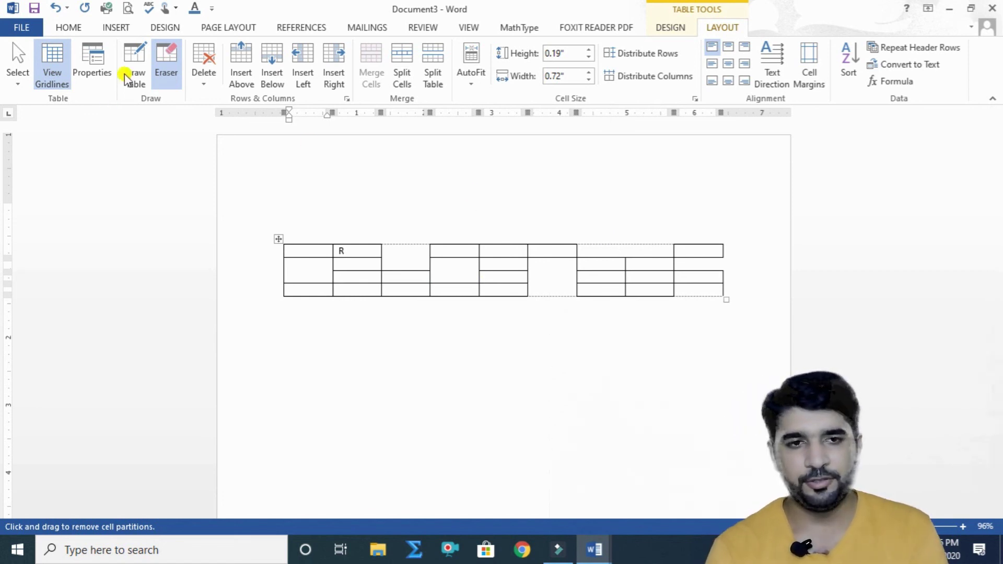
Draw thick borders above the third column's top cell, under the first column's second cell, and across columns four–six
left_click(139, 56)
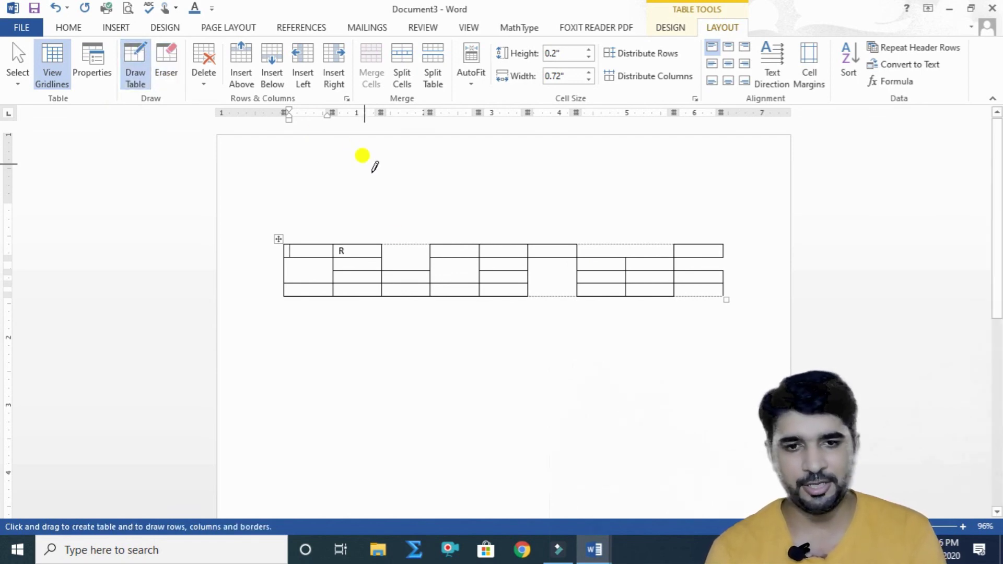
left_click(407, 244)
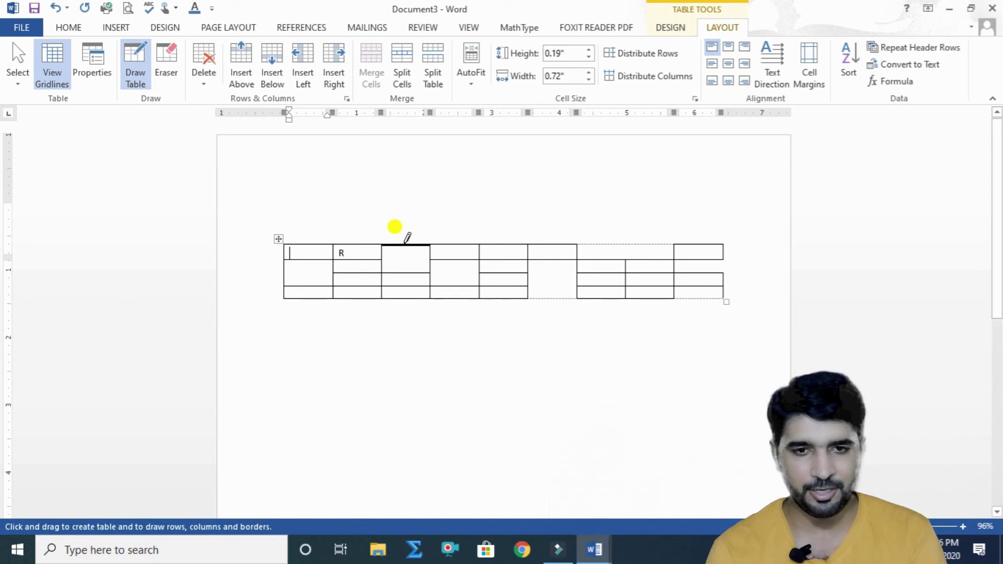
left_click(324, 267)
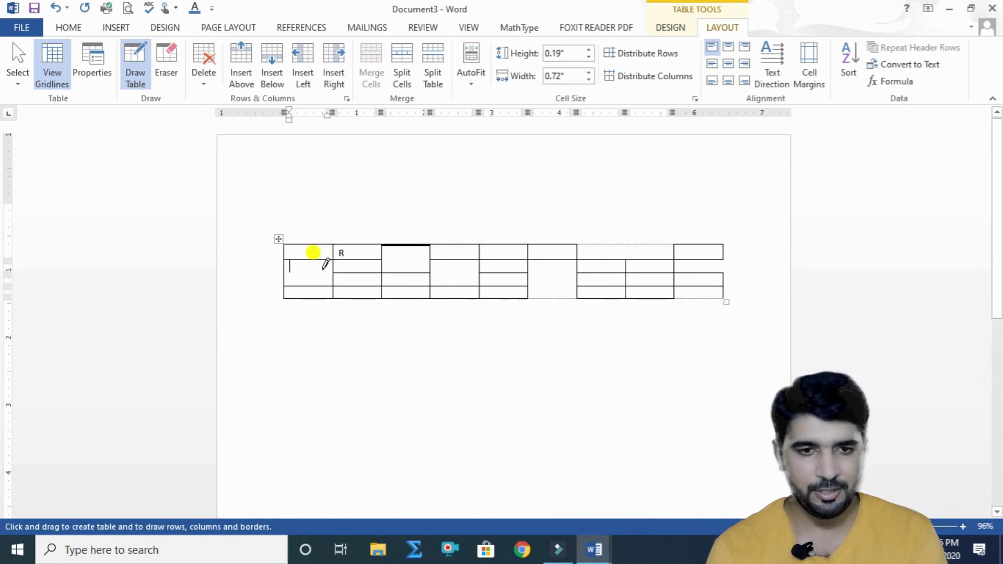
left_click_drag(329, 267, 293, 273)
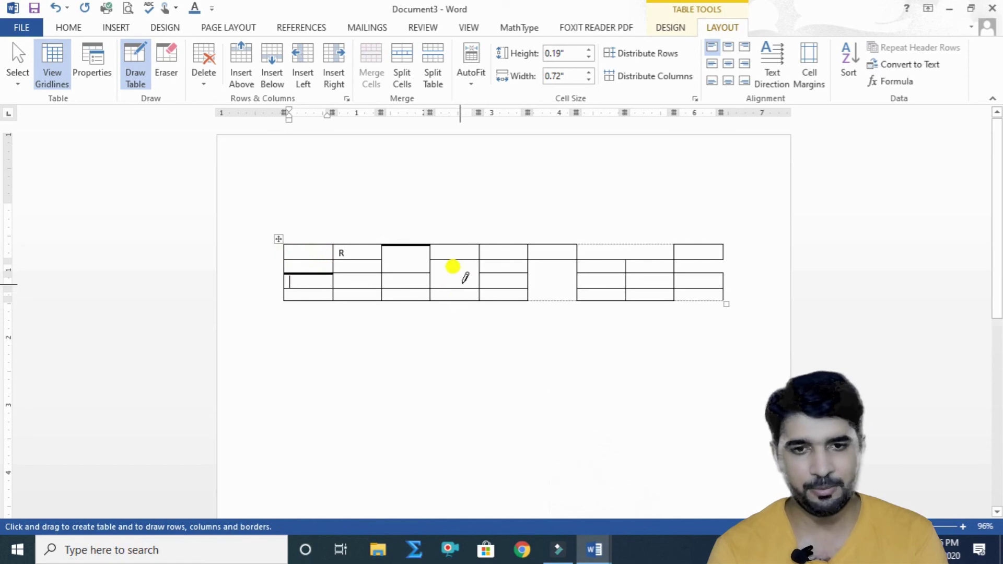
mouse_move(442, 252)
left_mouse_down()
mouse_move(478, 276)
mouse_move(573, 271)
mouse_move(485, 254)
left_mouse_up()
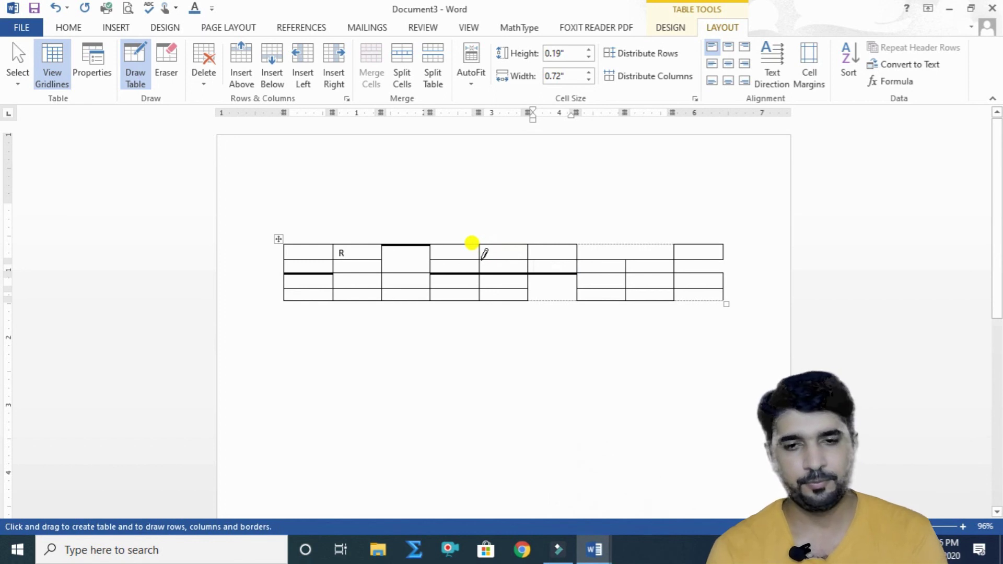